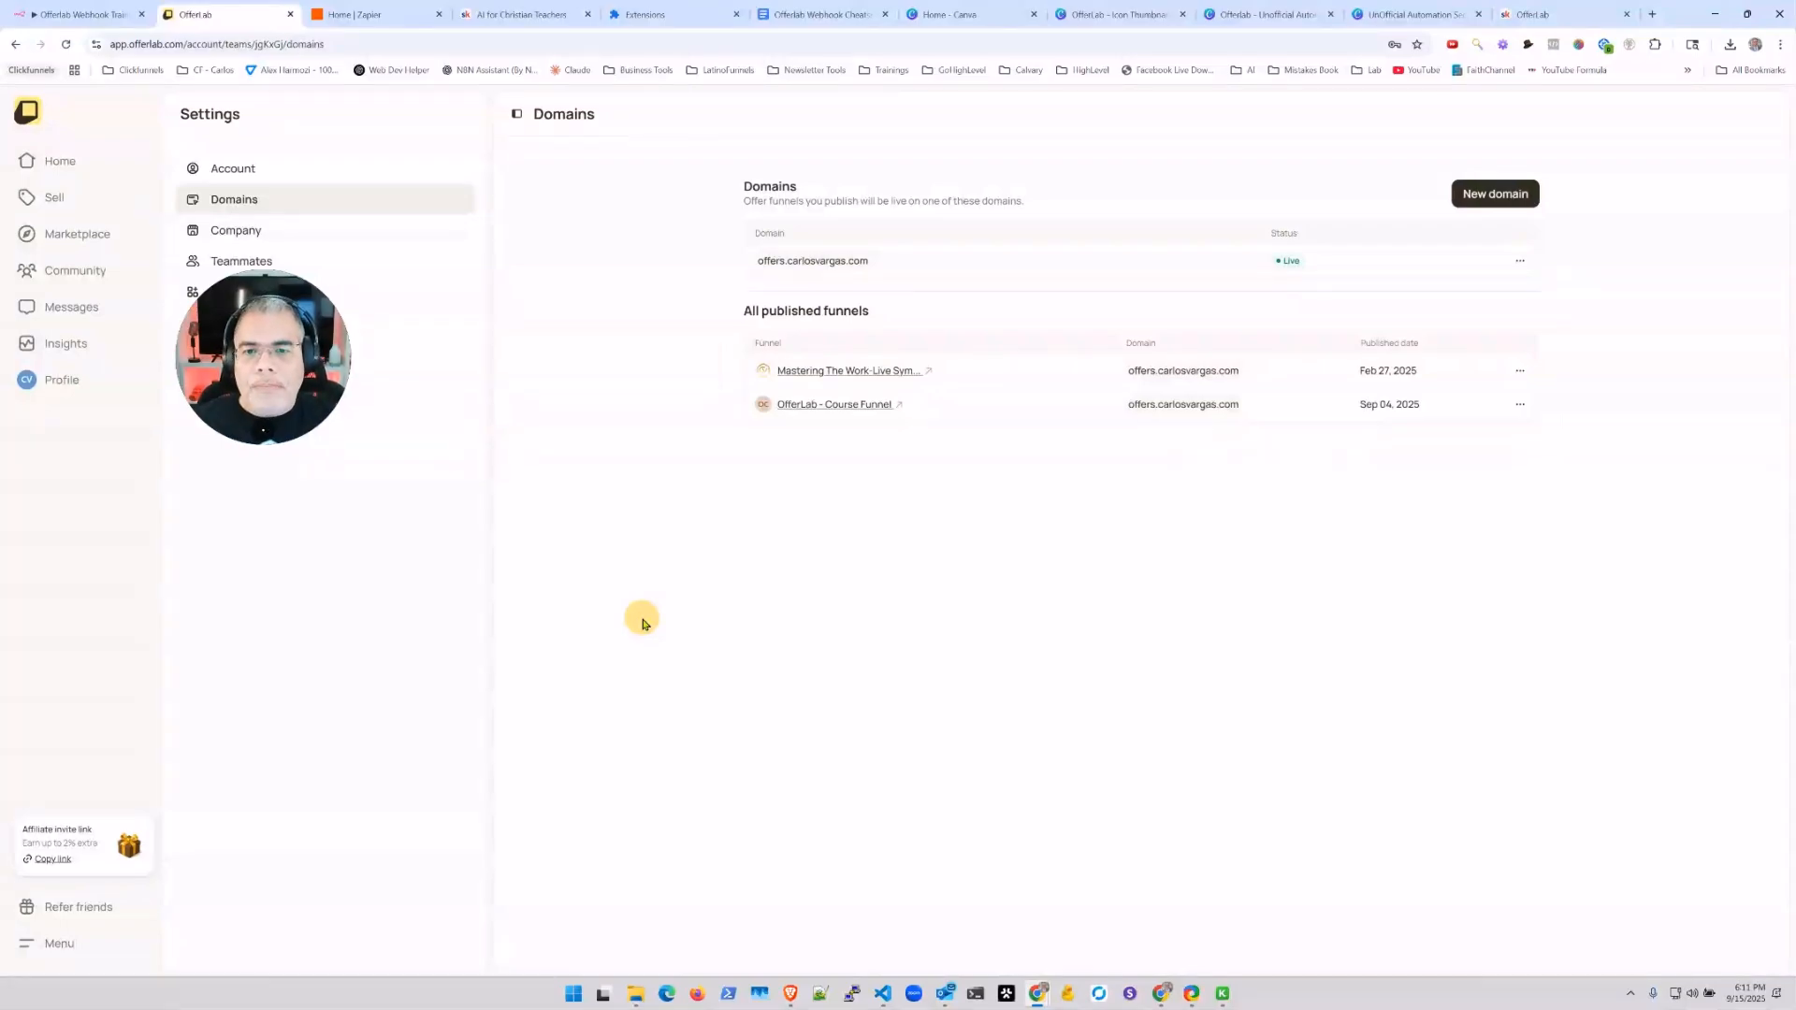
Step: Show OfferLab's Domains settings, with one live custom domain and two published funnels
drag(259, 353, 170, 591)
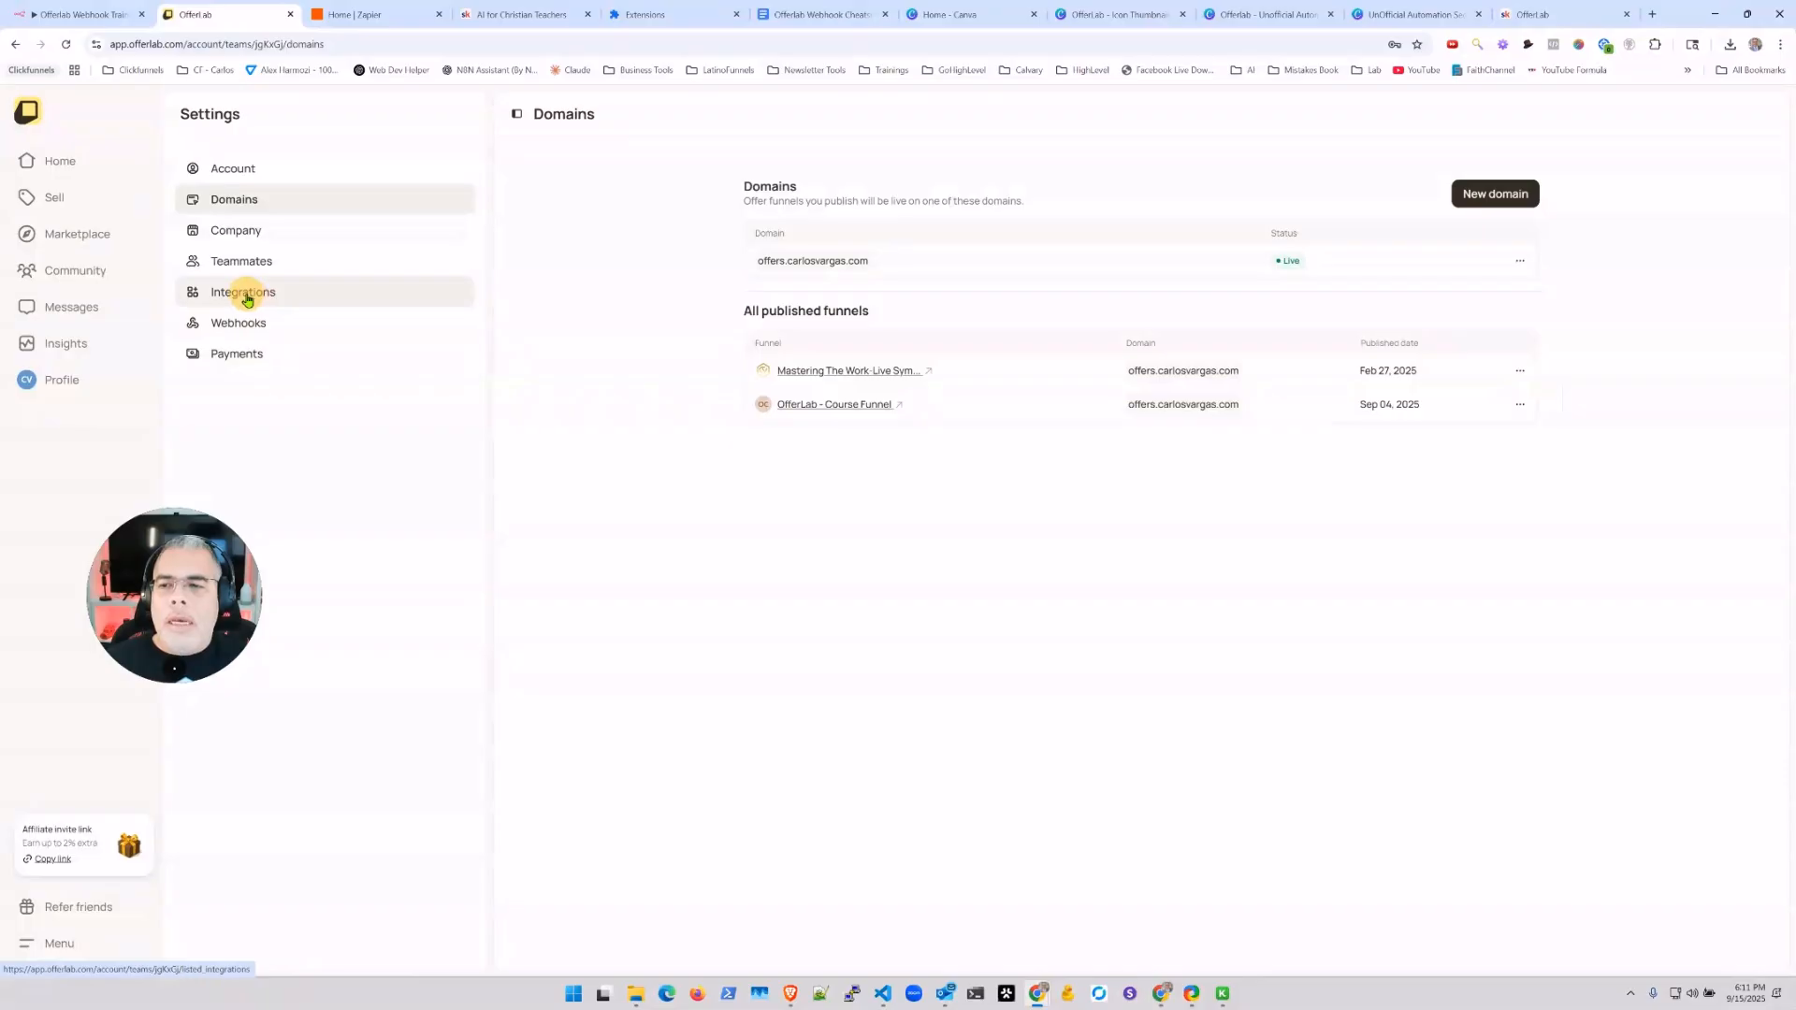
Step: Go to OfferLab's Integrations settings, read the Zapier integration details, then close them
click(240, 292)
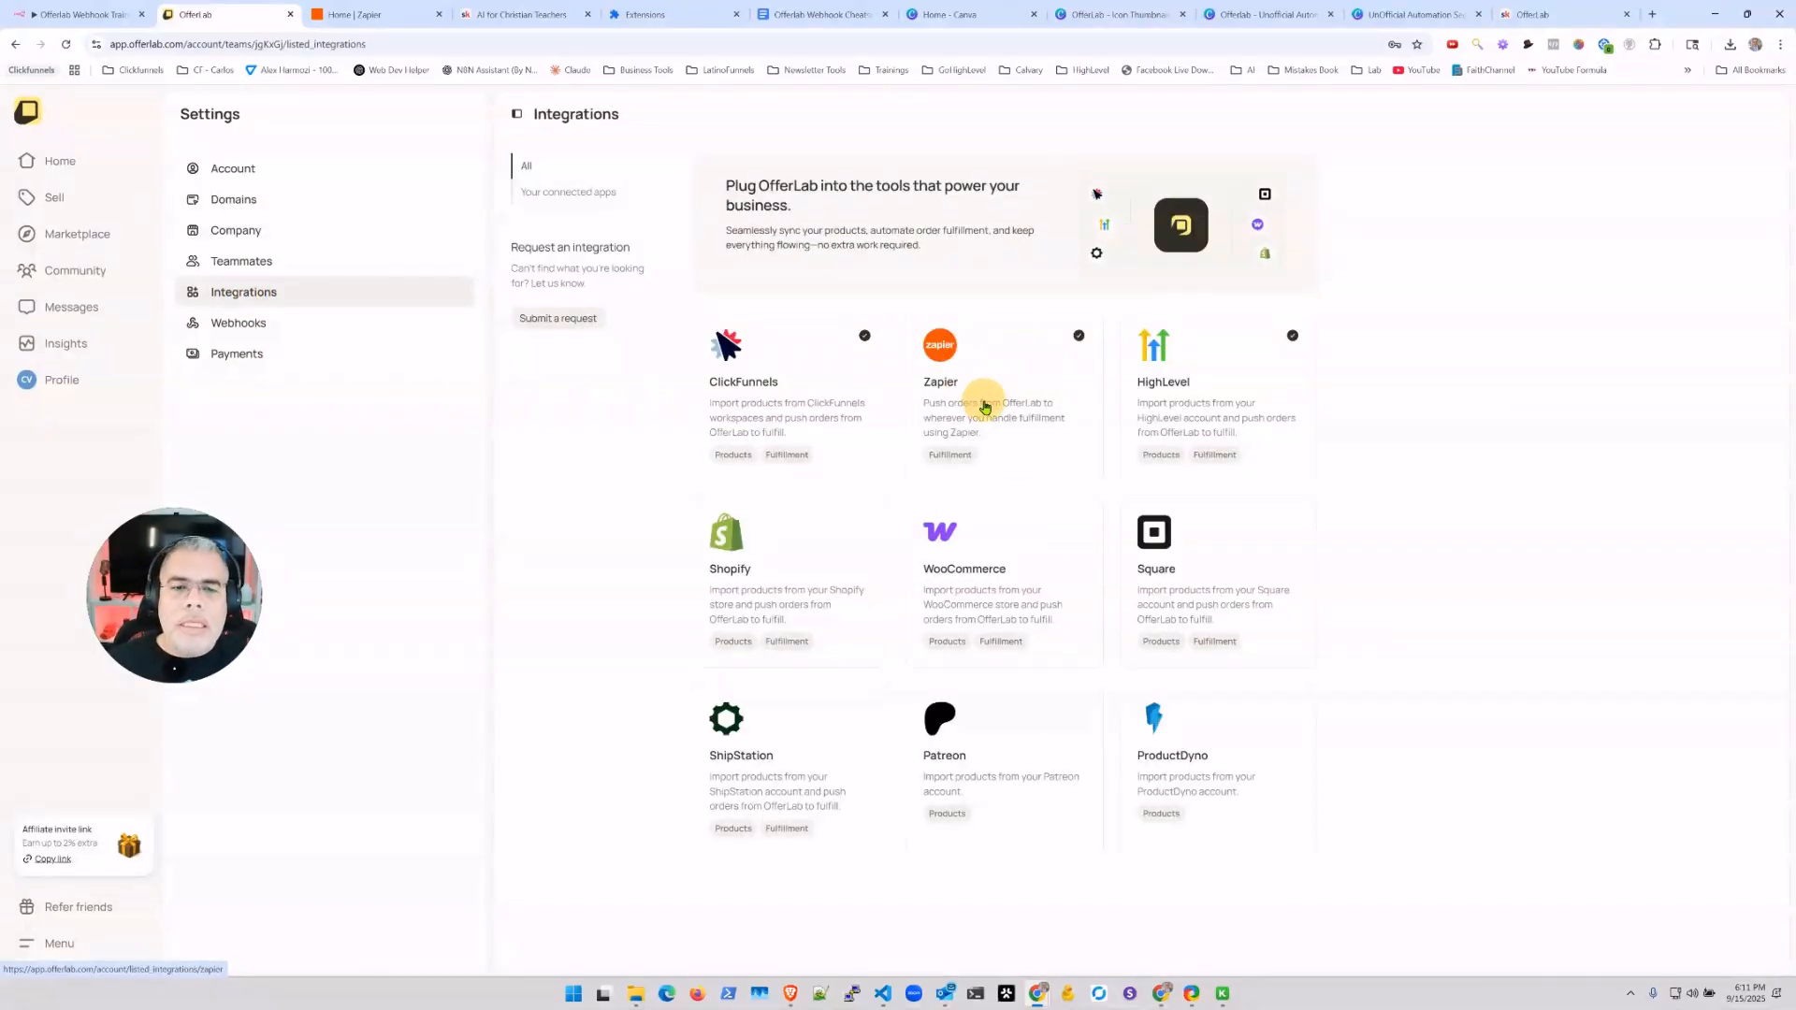
click(984, 406)
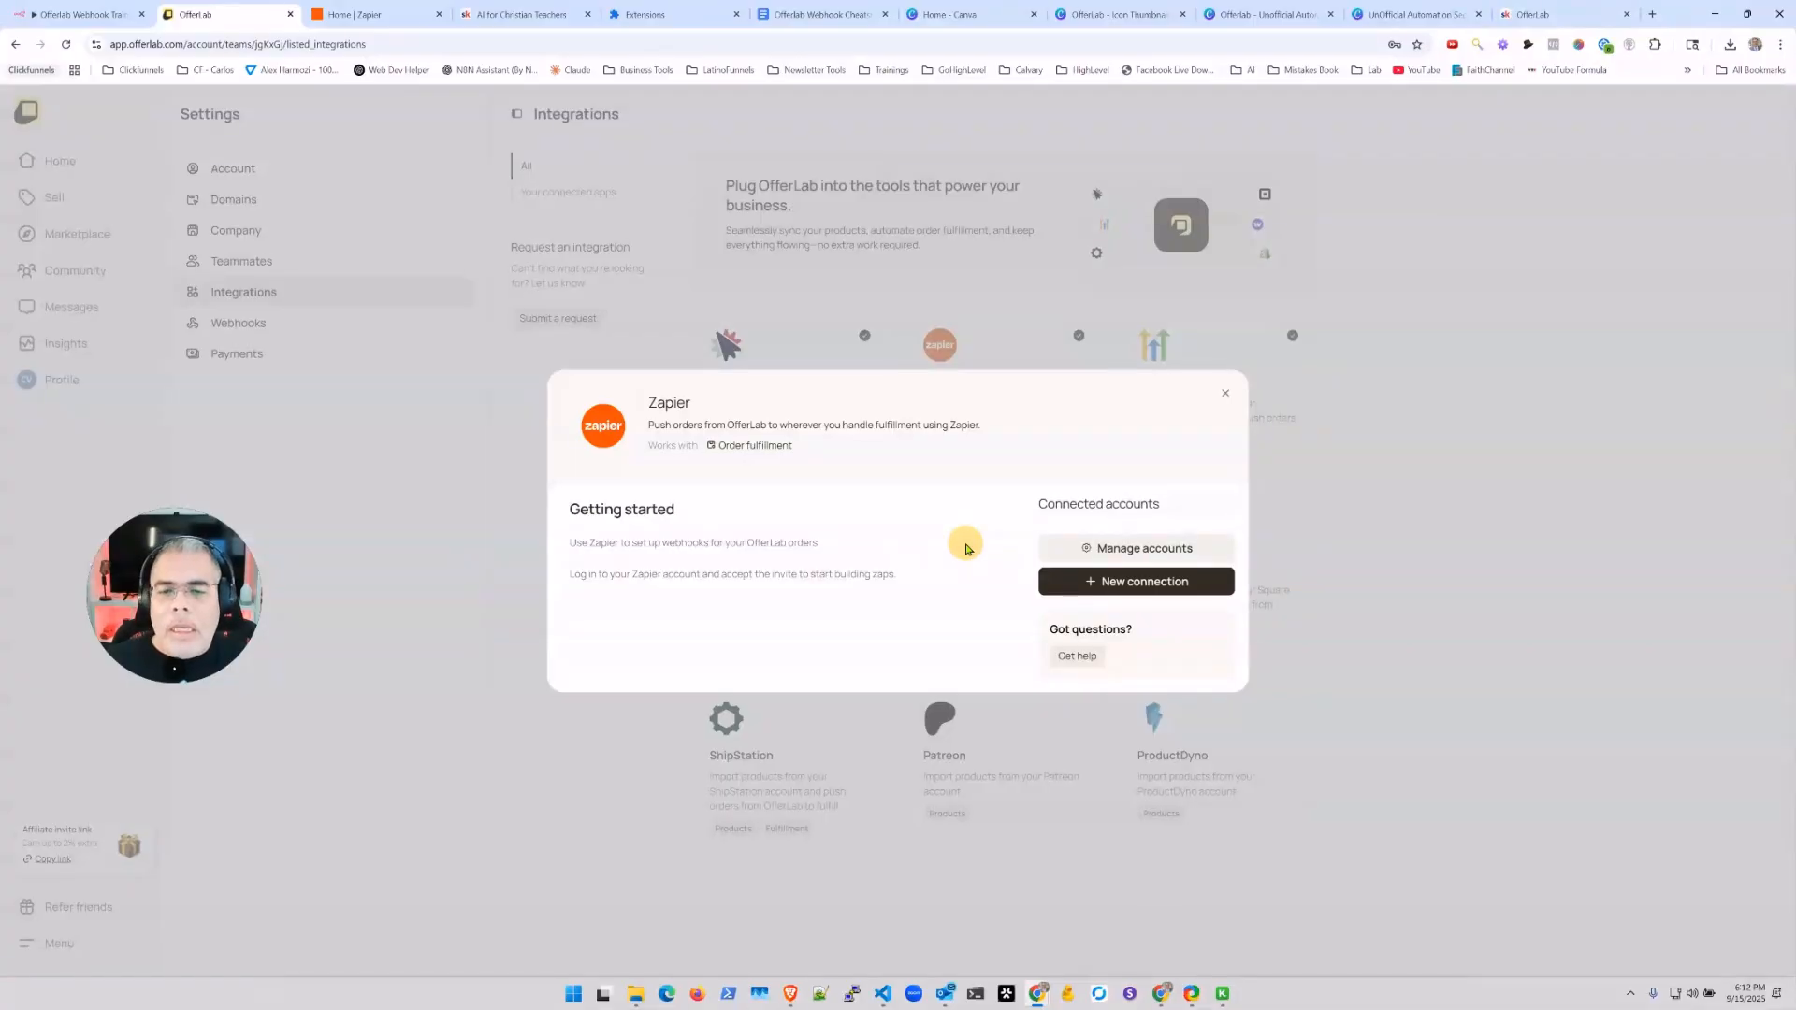
click(1225, 394)
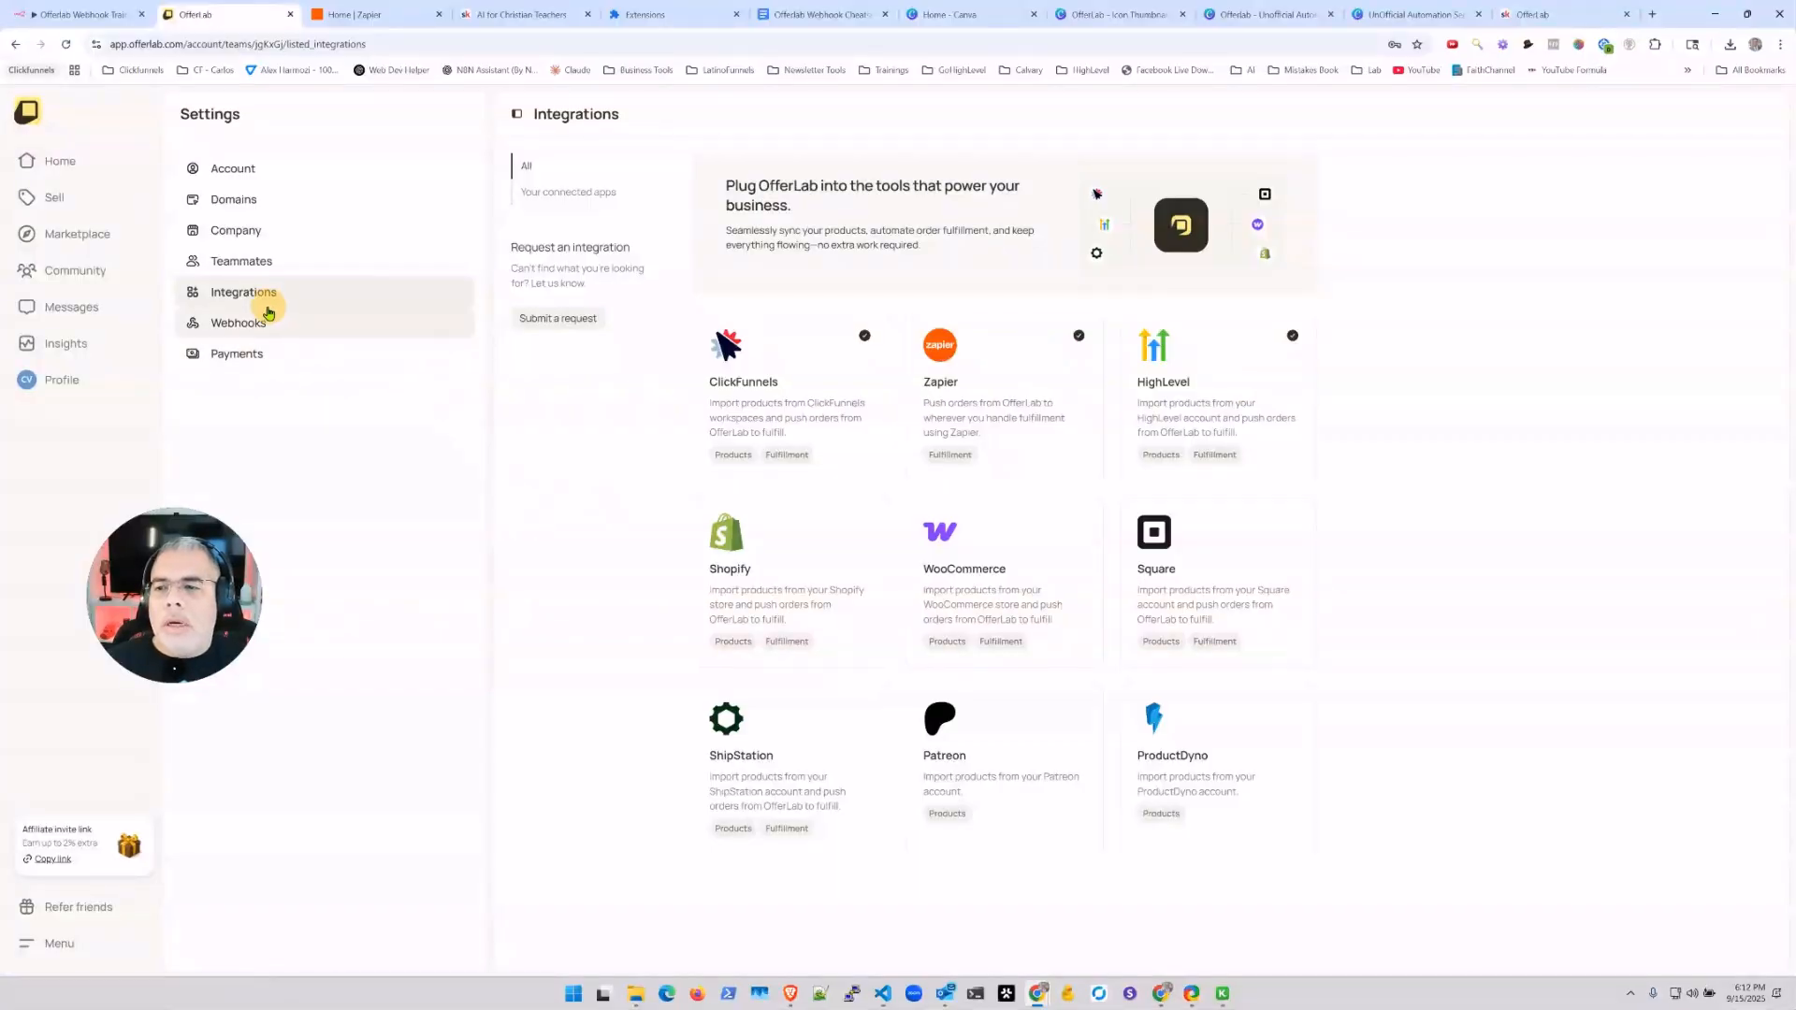
Step: Create an OfferLab webhook subscription named 'Zapier Webhook For Skool', then switch to Zapier
click(239, 325)
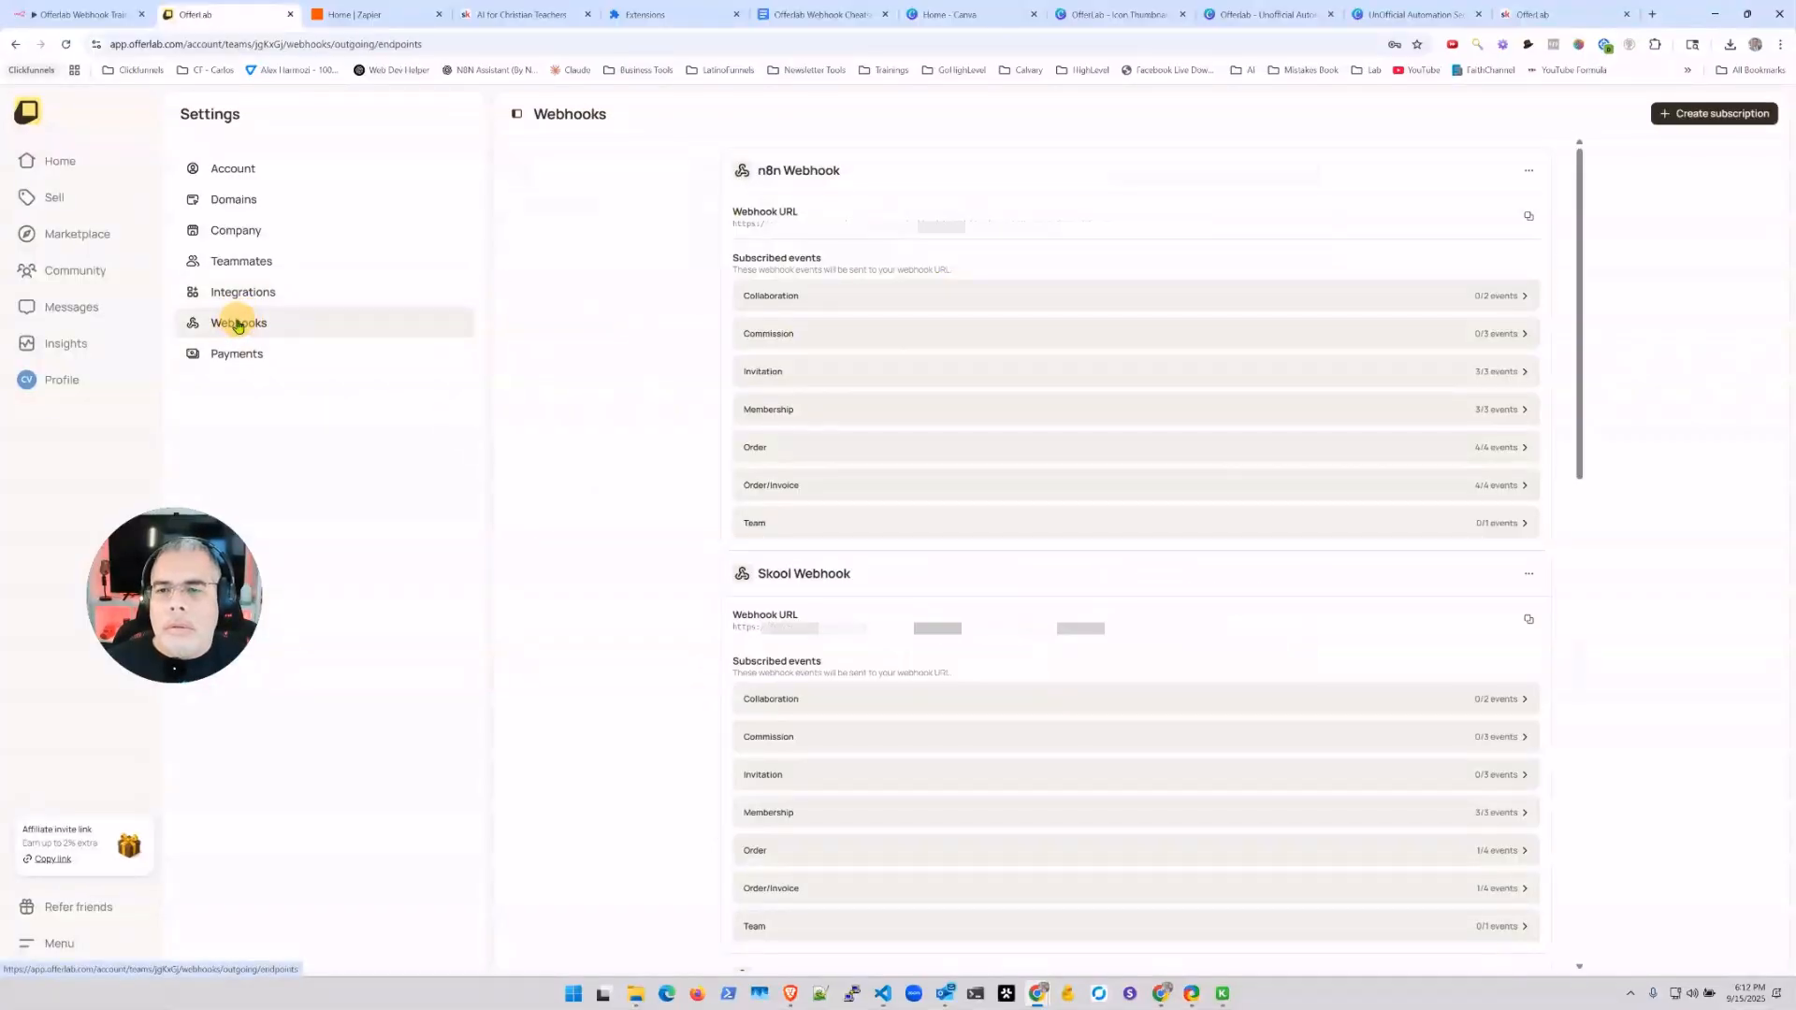
click(1702, 117)
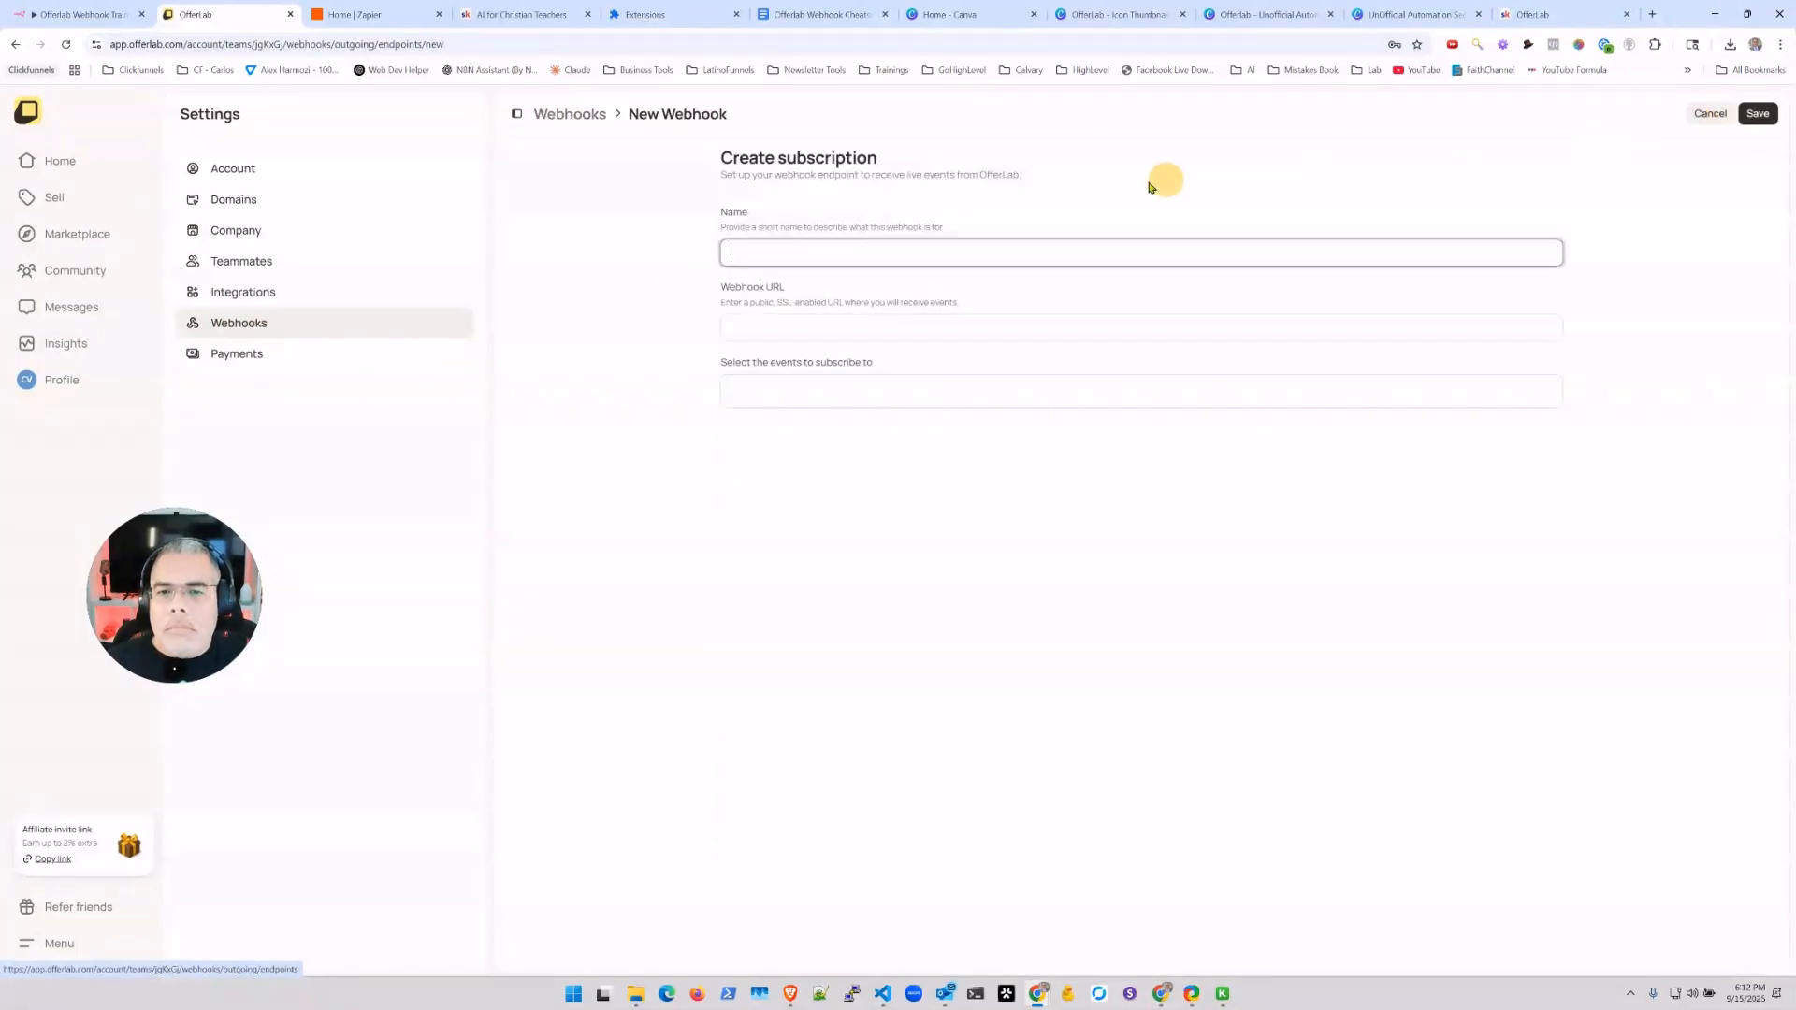
click(762, 253)
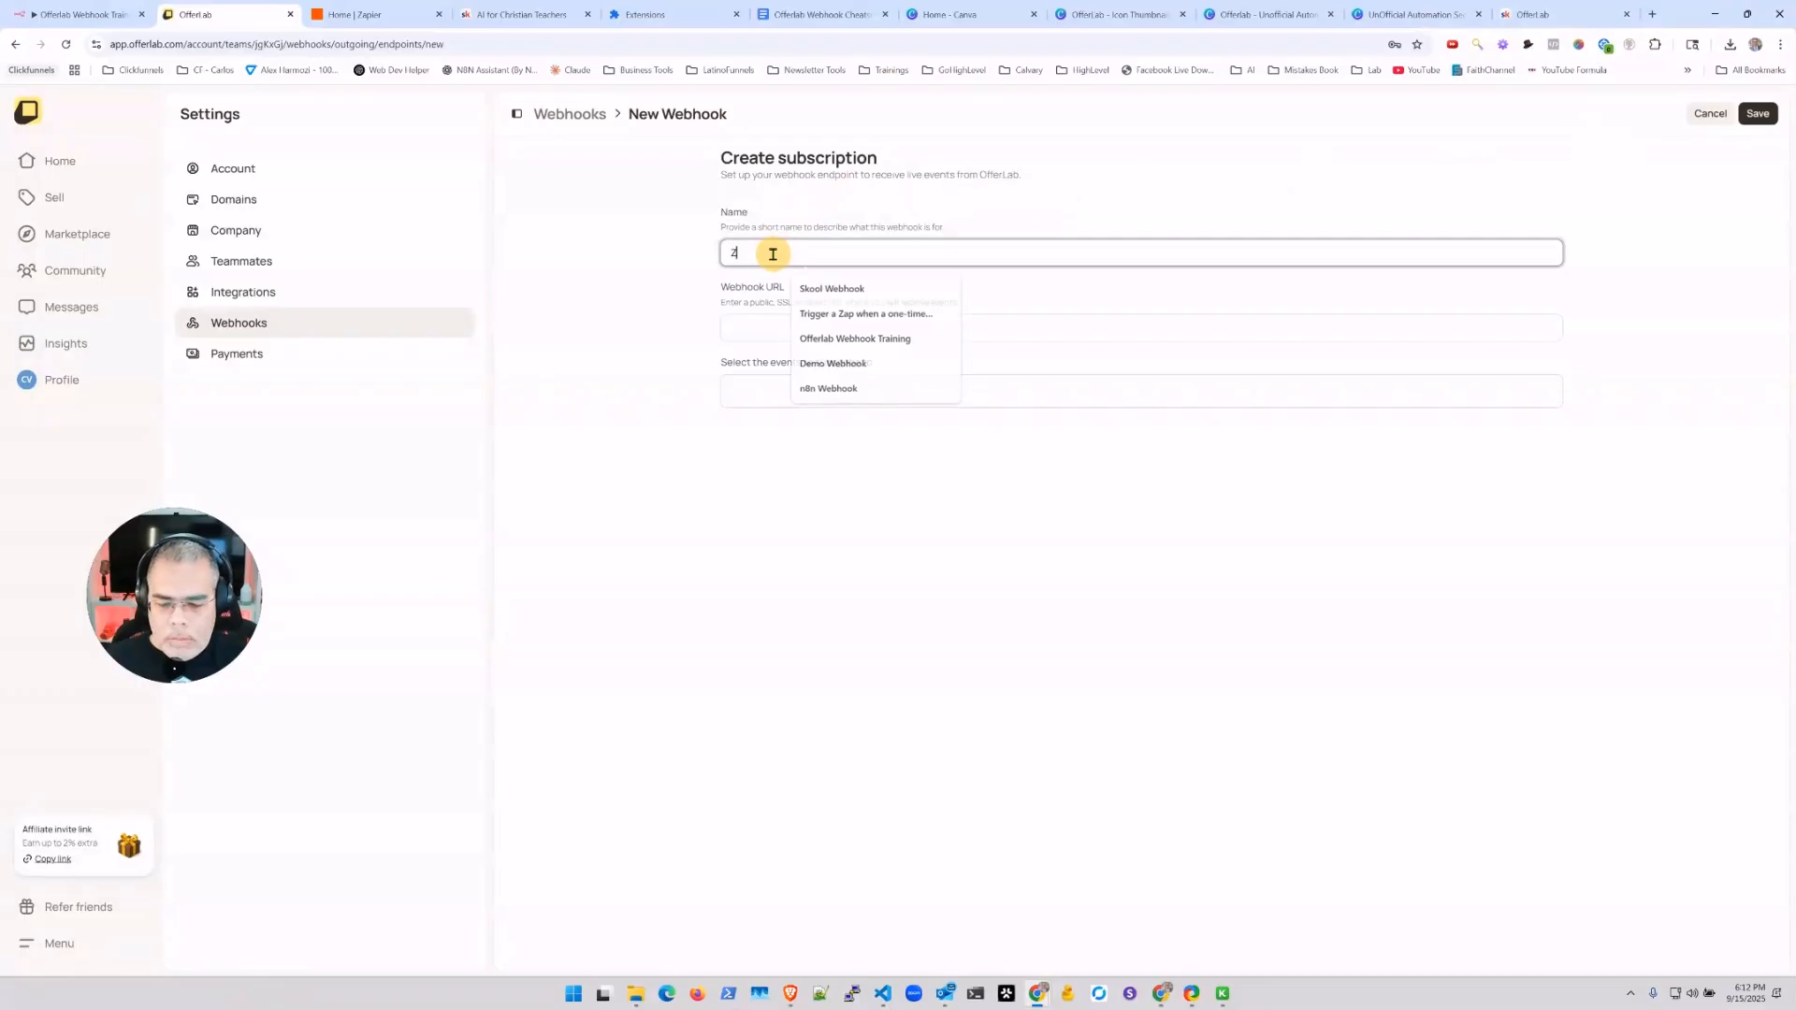
key(Escape)
text(Zapier)
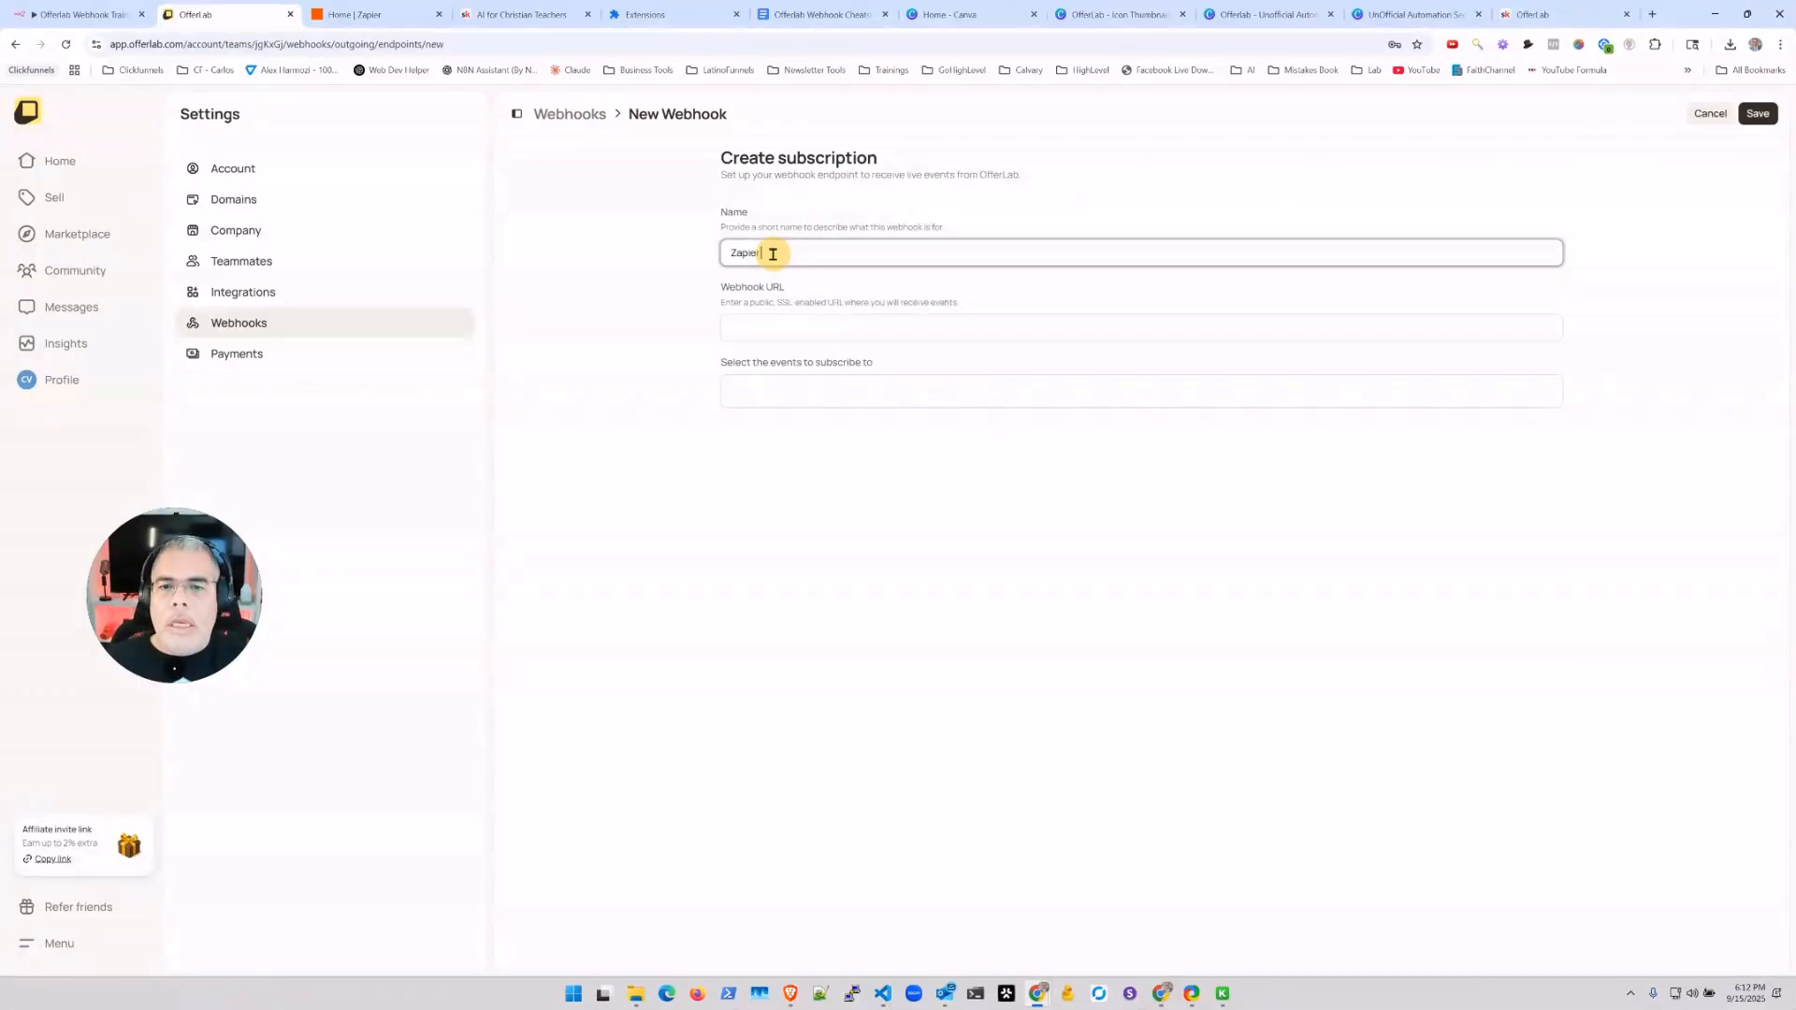
text( Webhook FO)
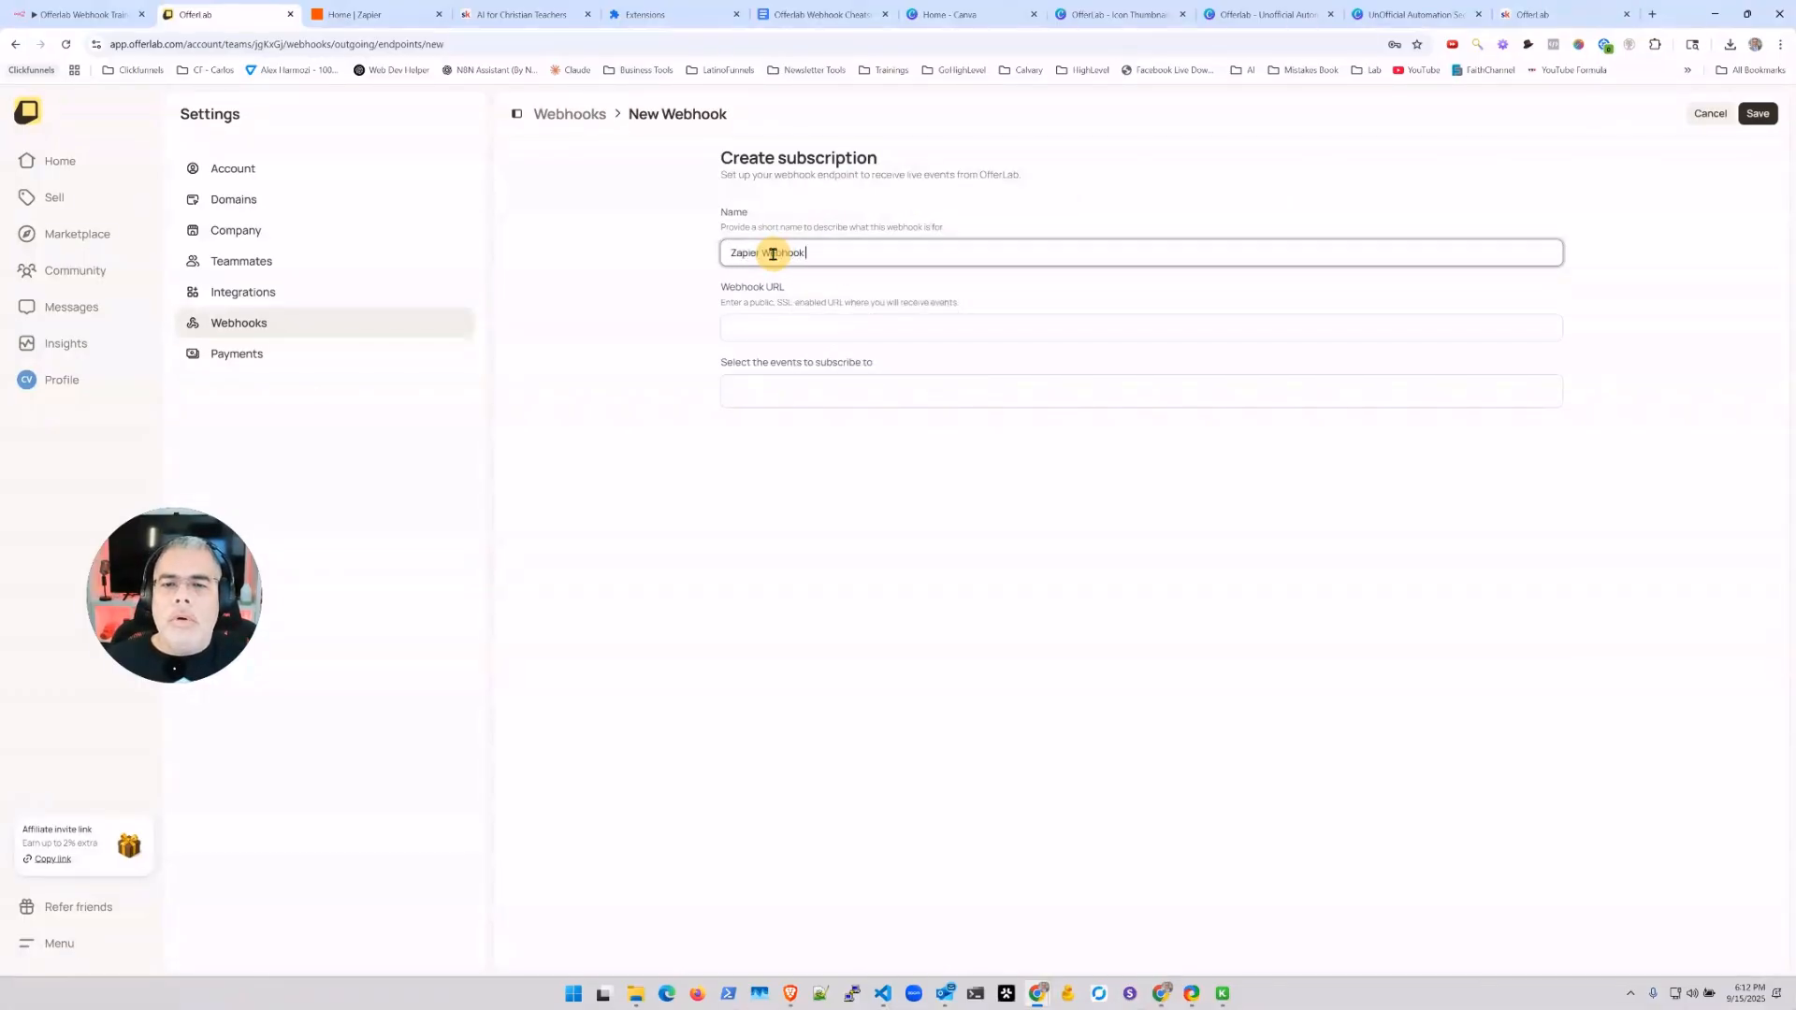
key(BackSpace)
key(BackSpace)
text(For Sho)
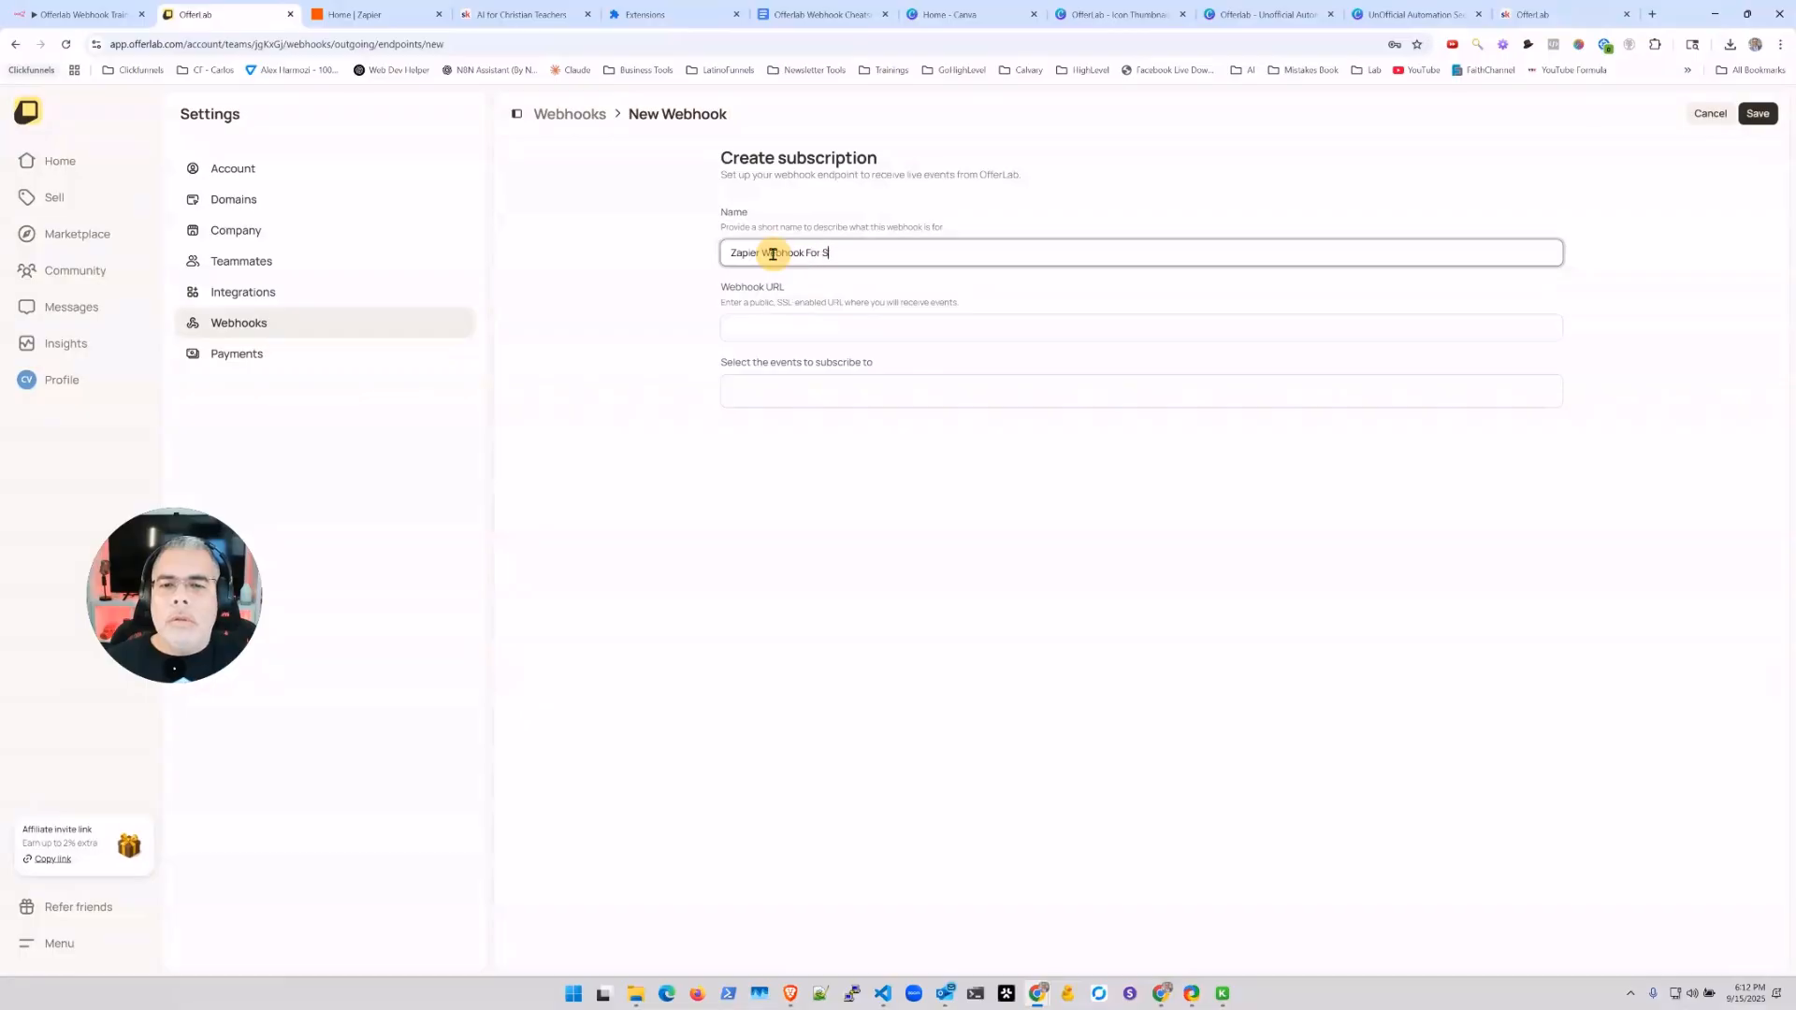
key(BackSpace)
key(BackSpace)
text(kool)
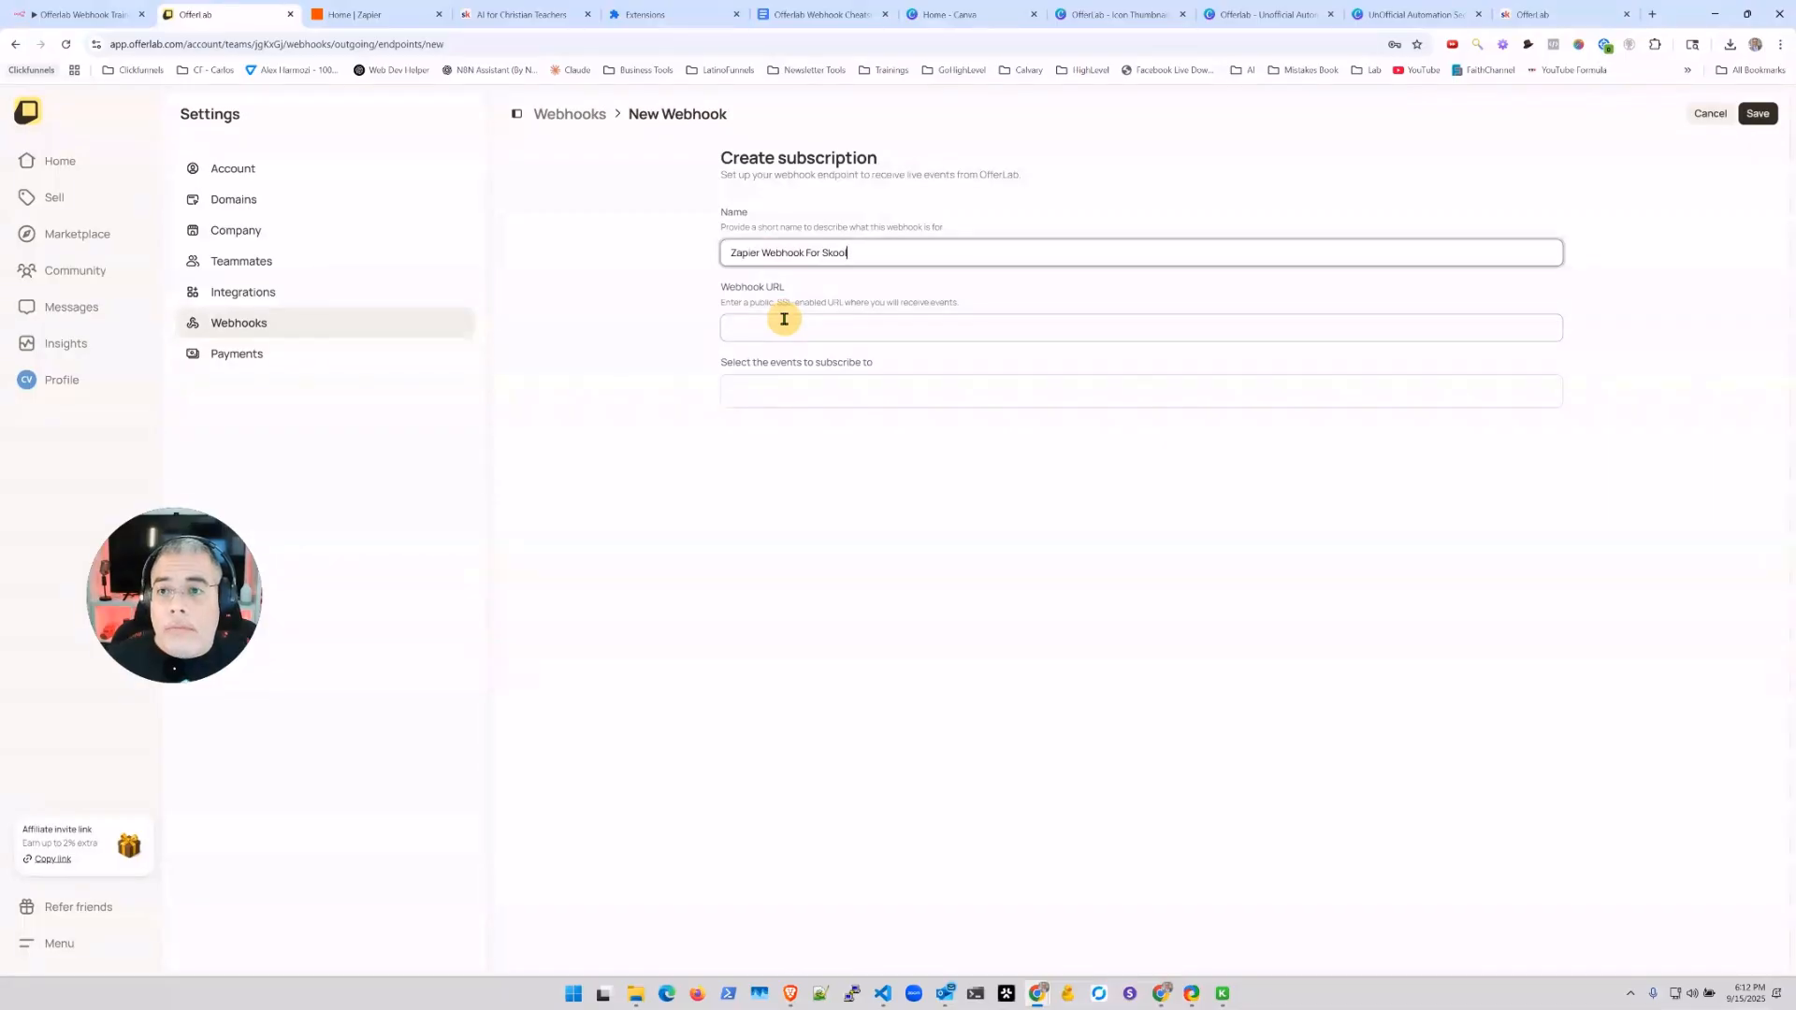
click(367, 18)
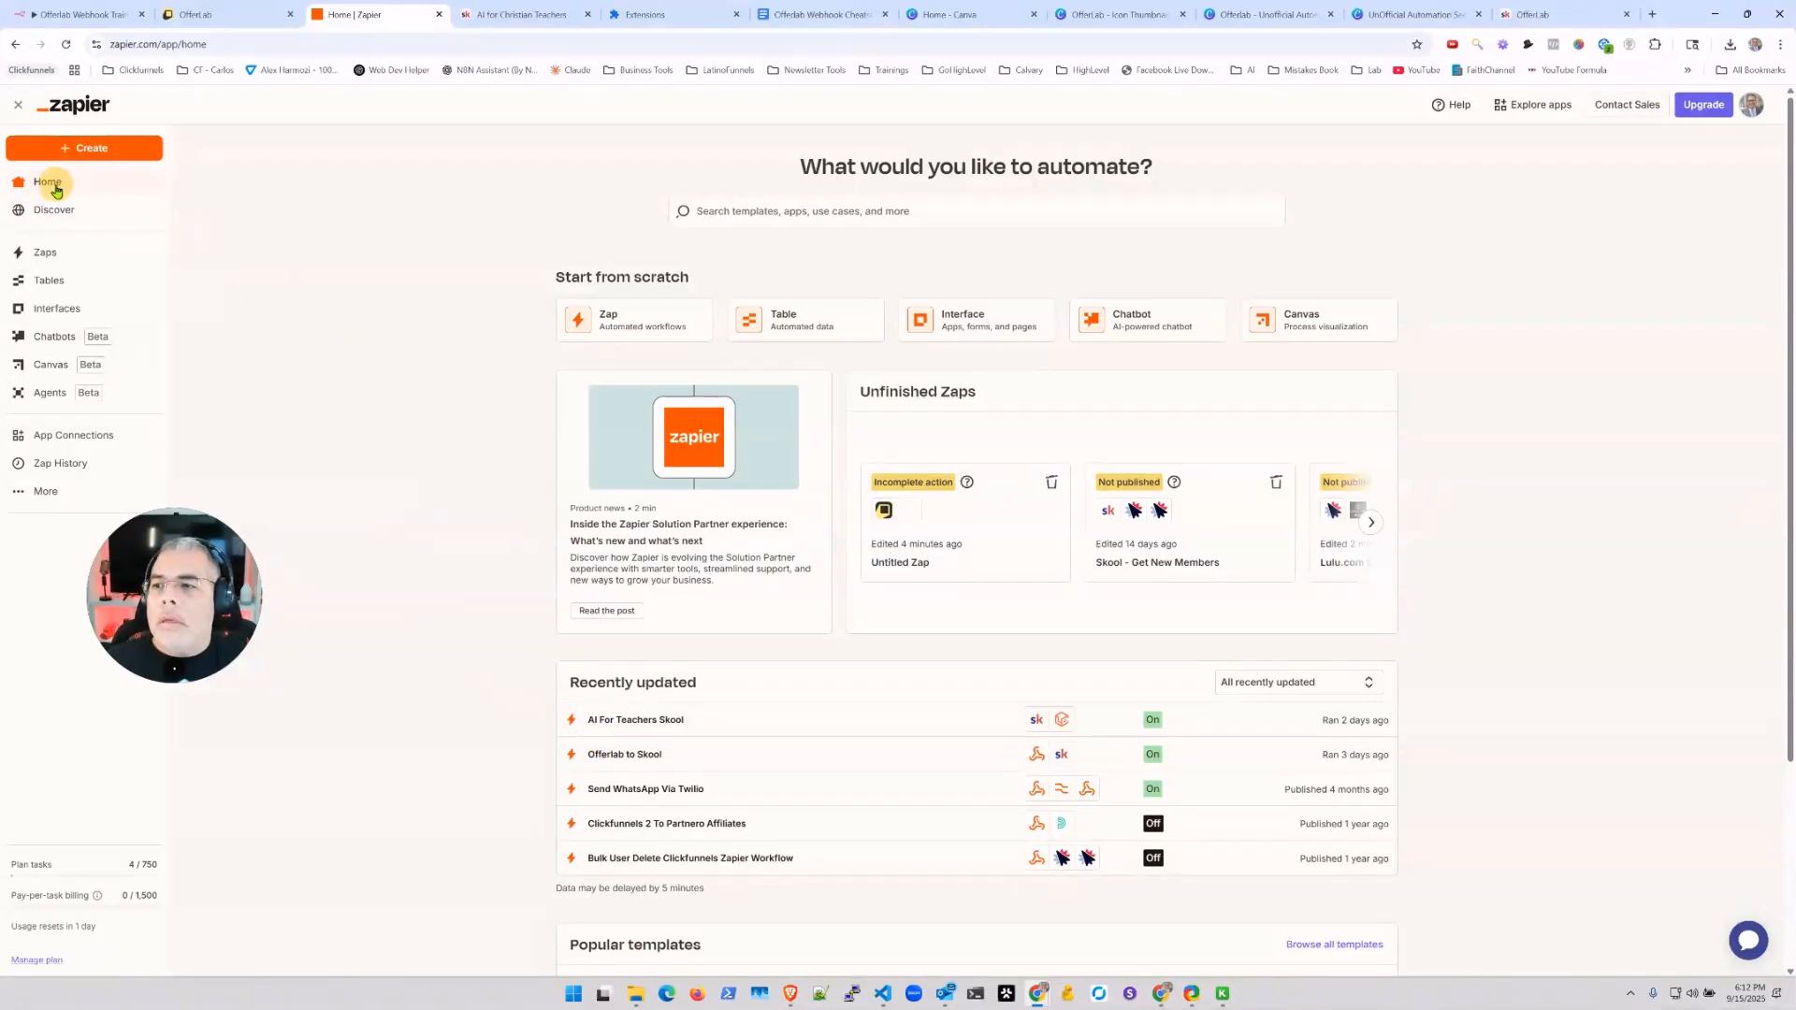
Step: Start a new zap with a Webhooks by Zapier Catch Hook trigger
click(76, 150)
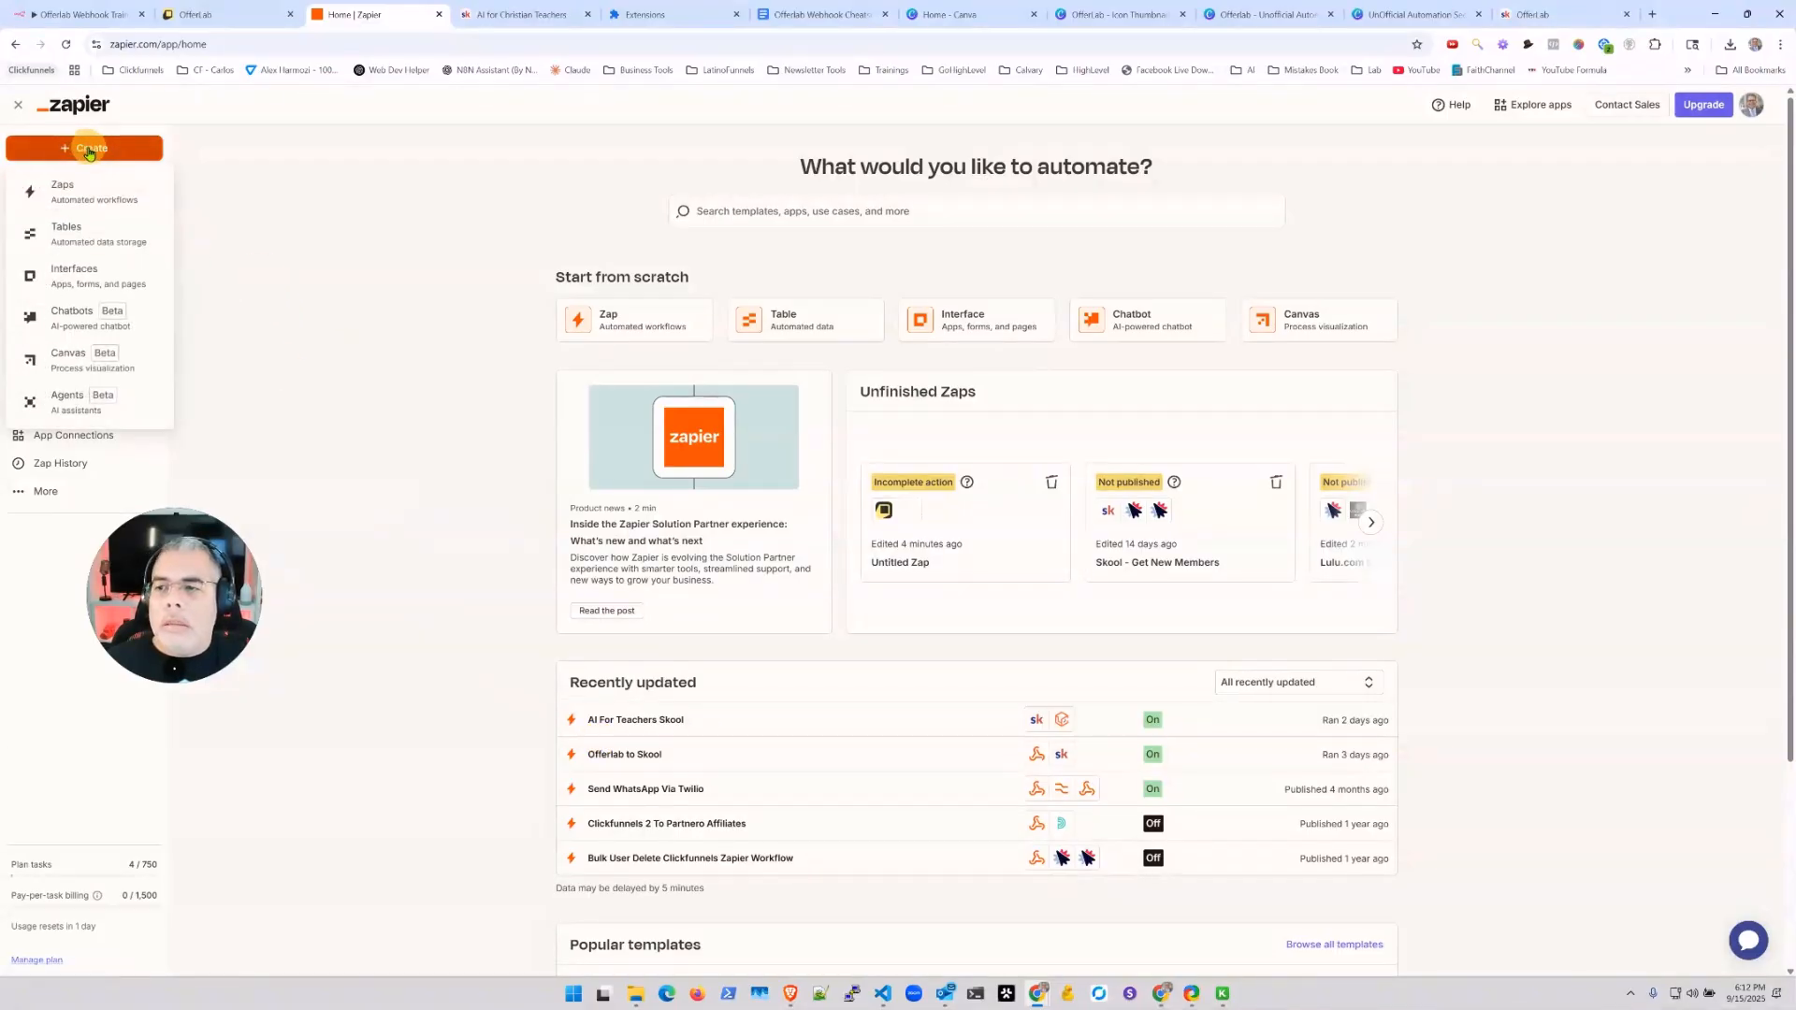
click(109, 199)
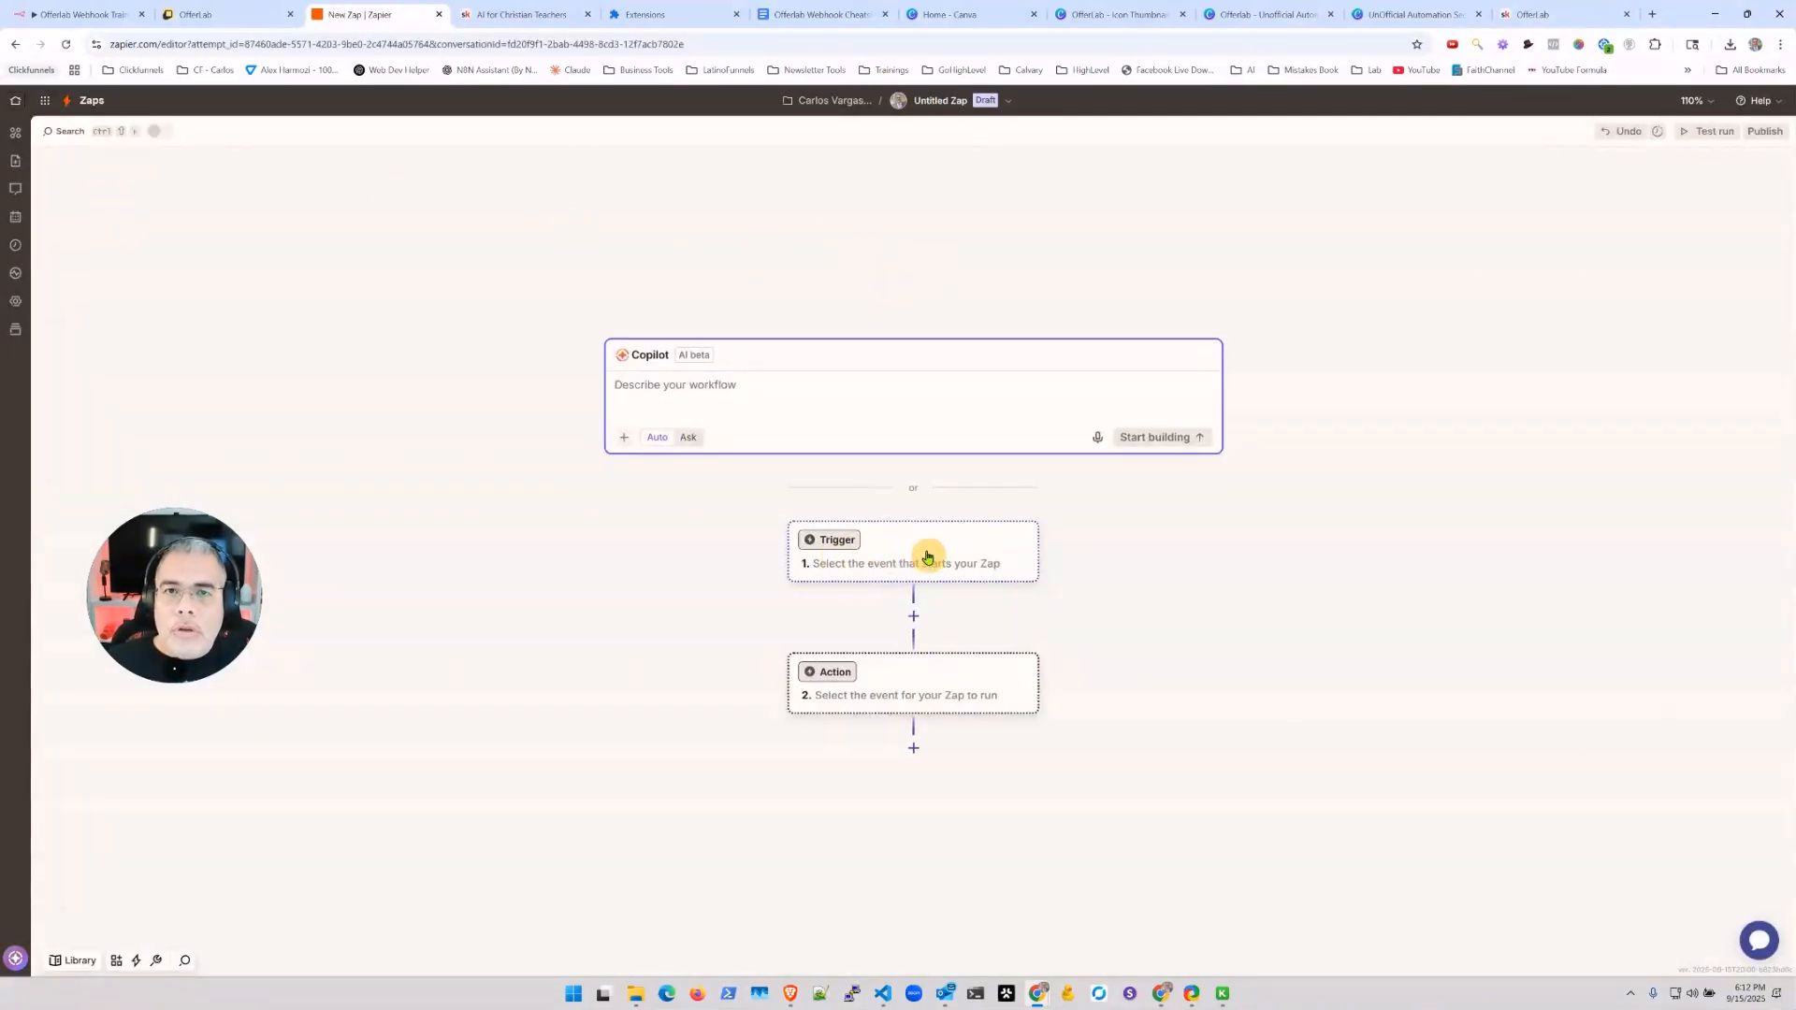
click(912, 552)
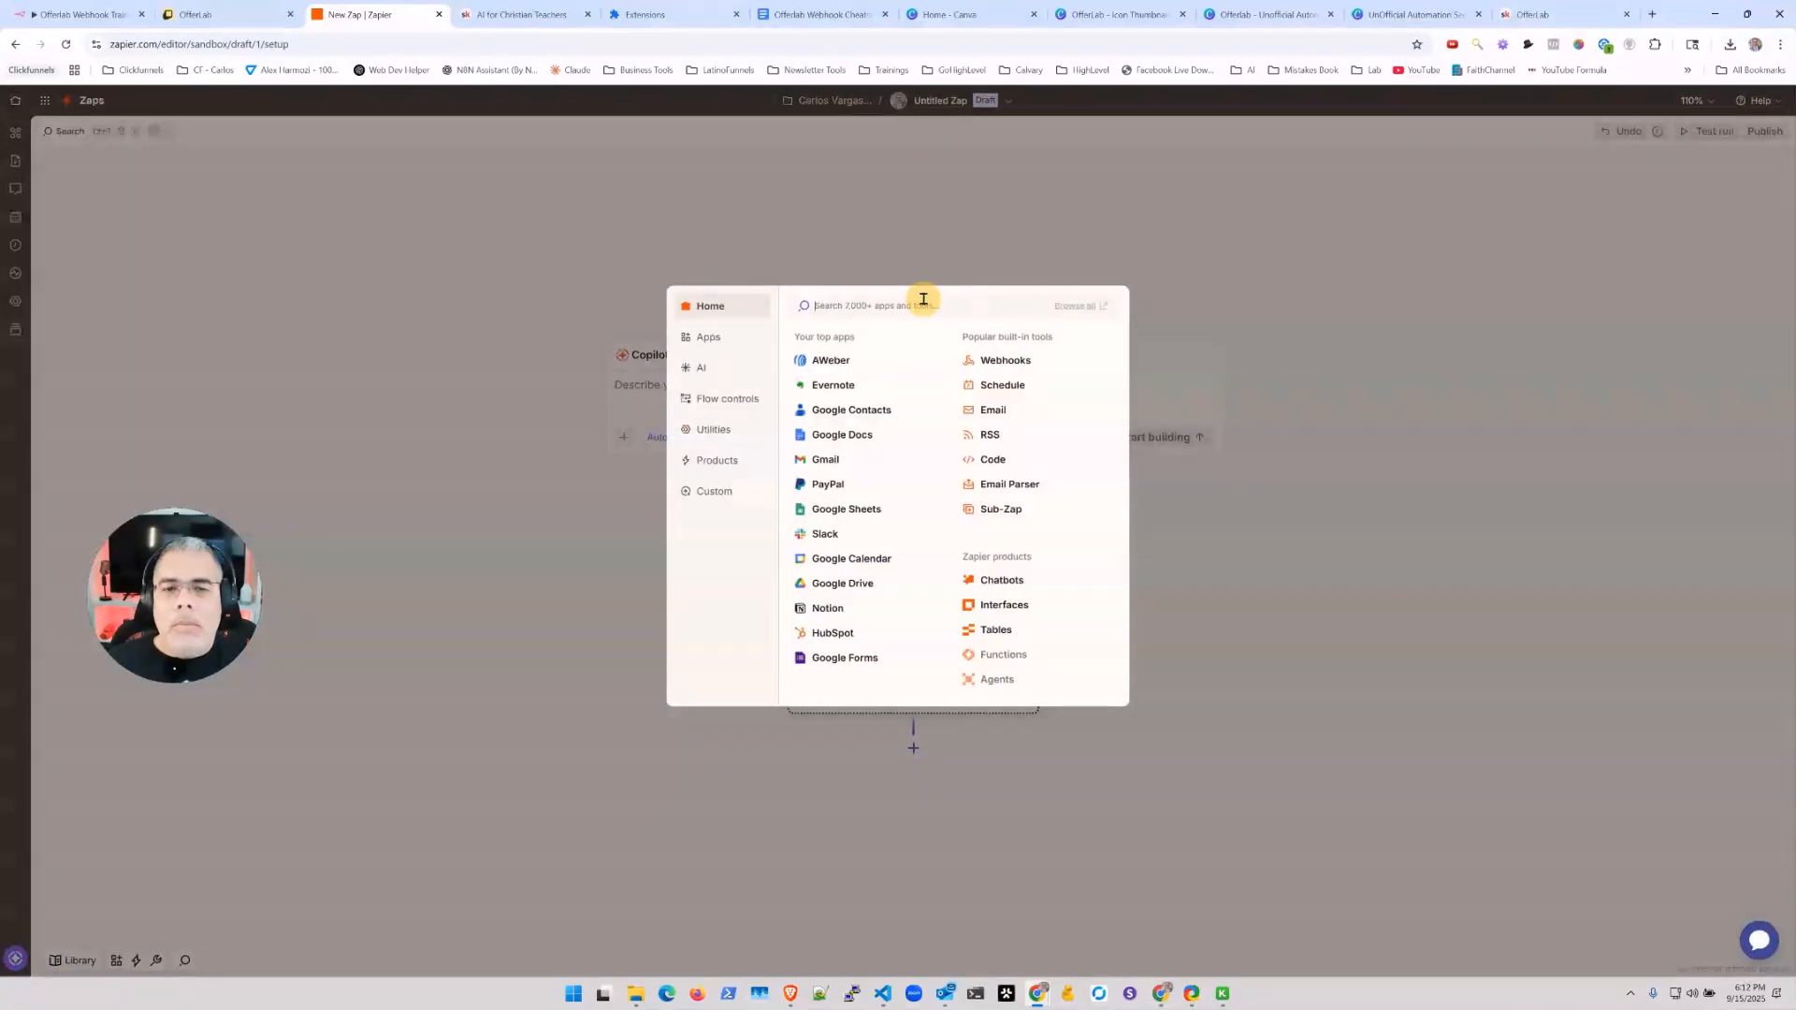
click(1008, 359)
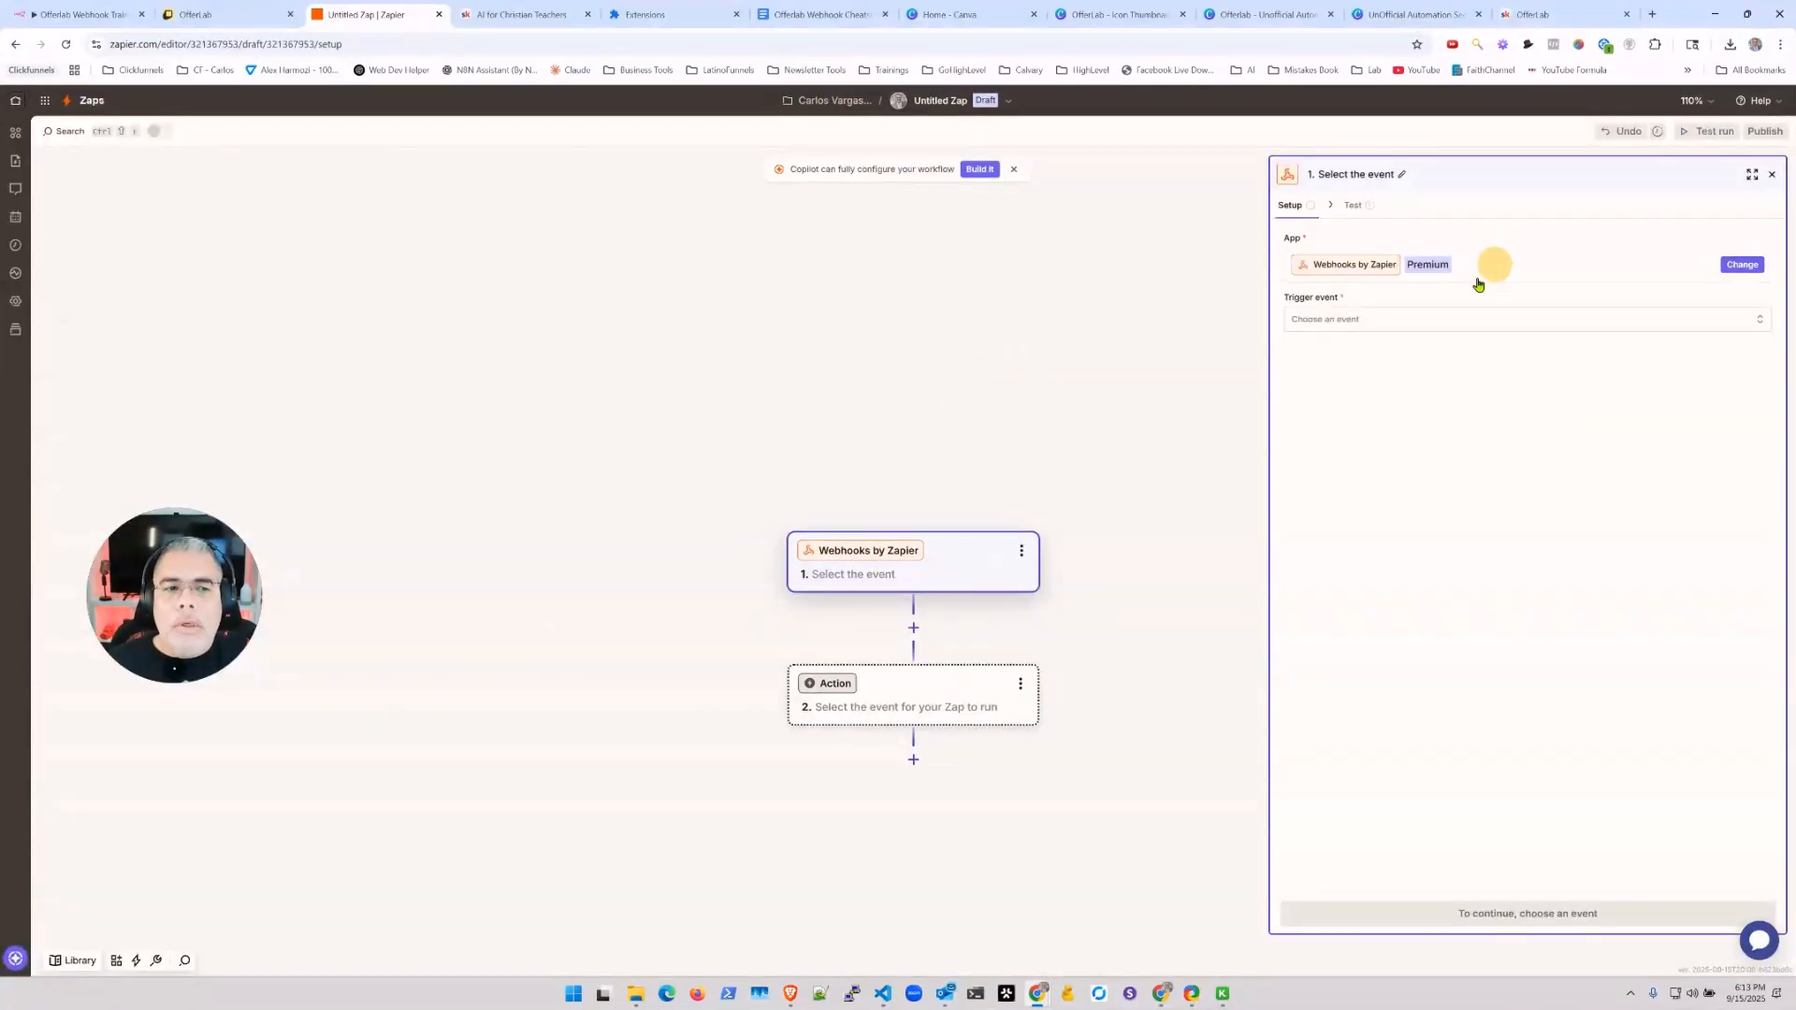
click(1364, 320)
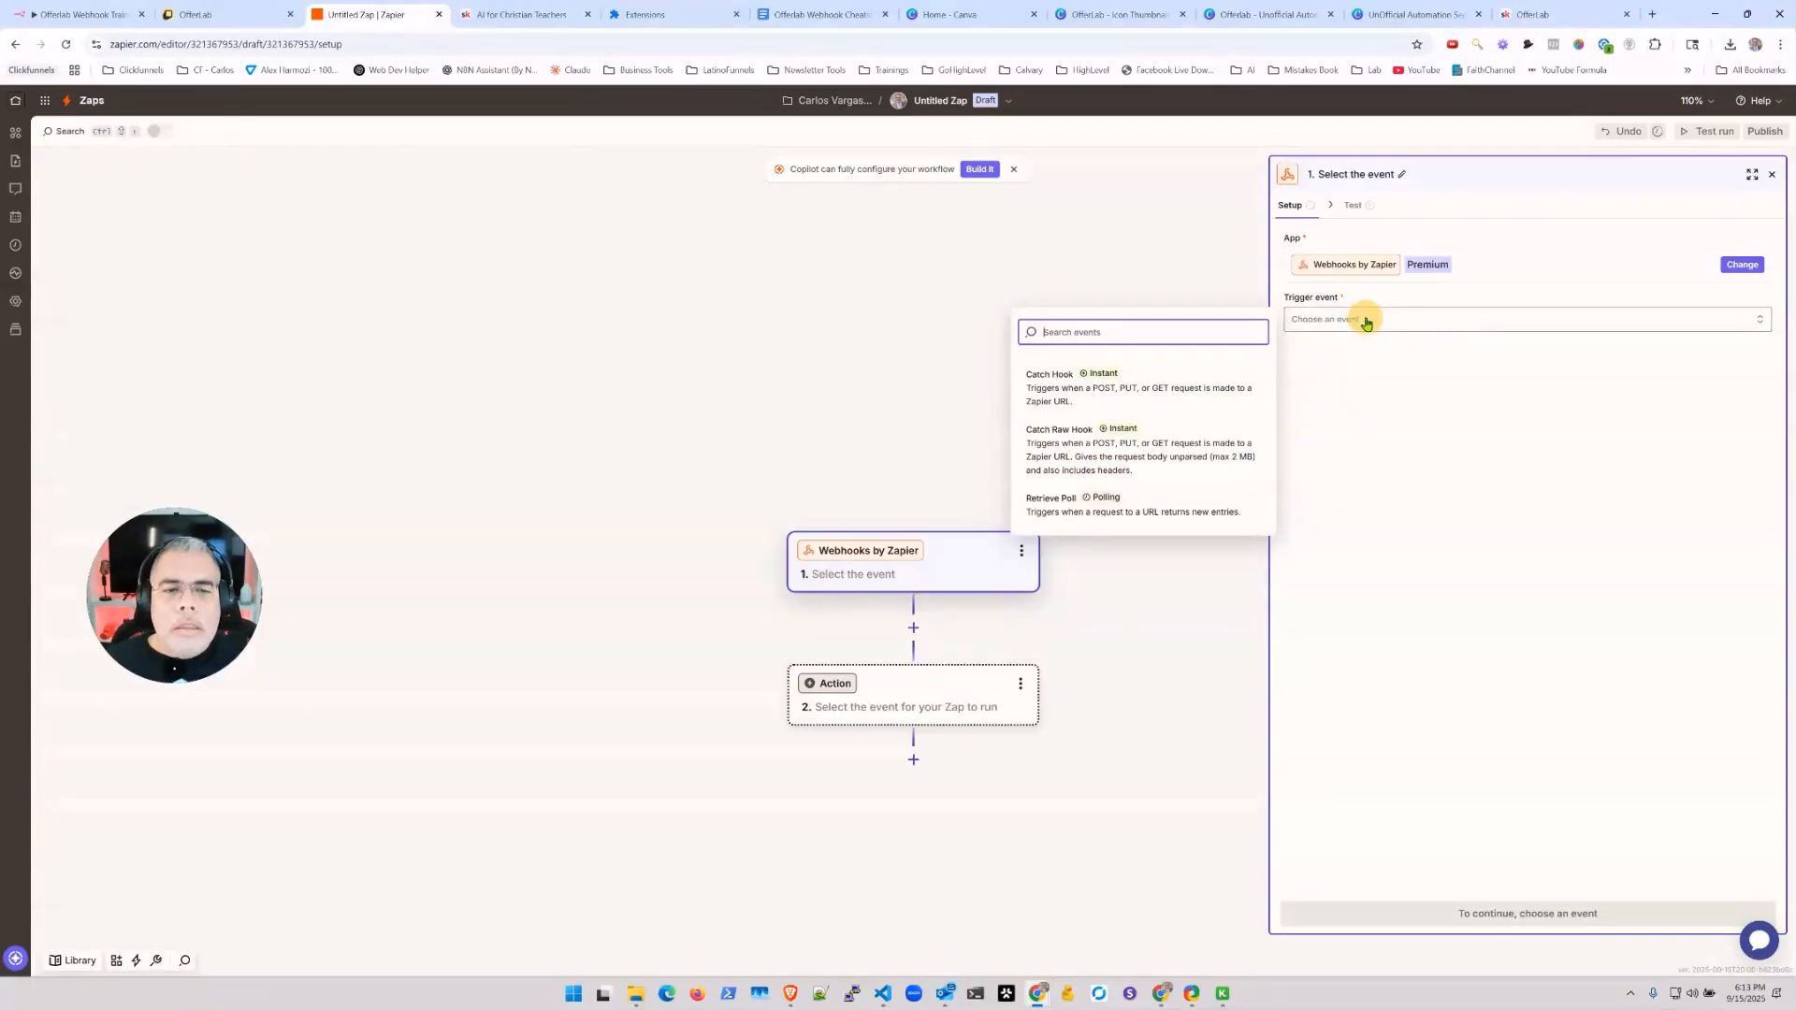
click(1052, 375)
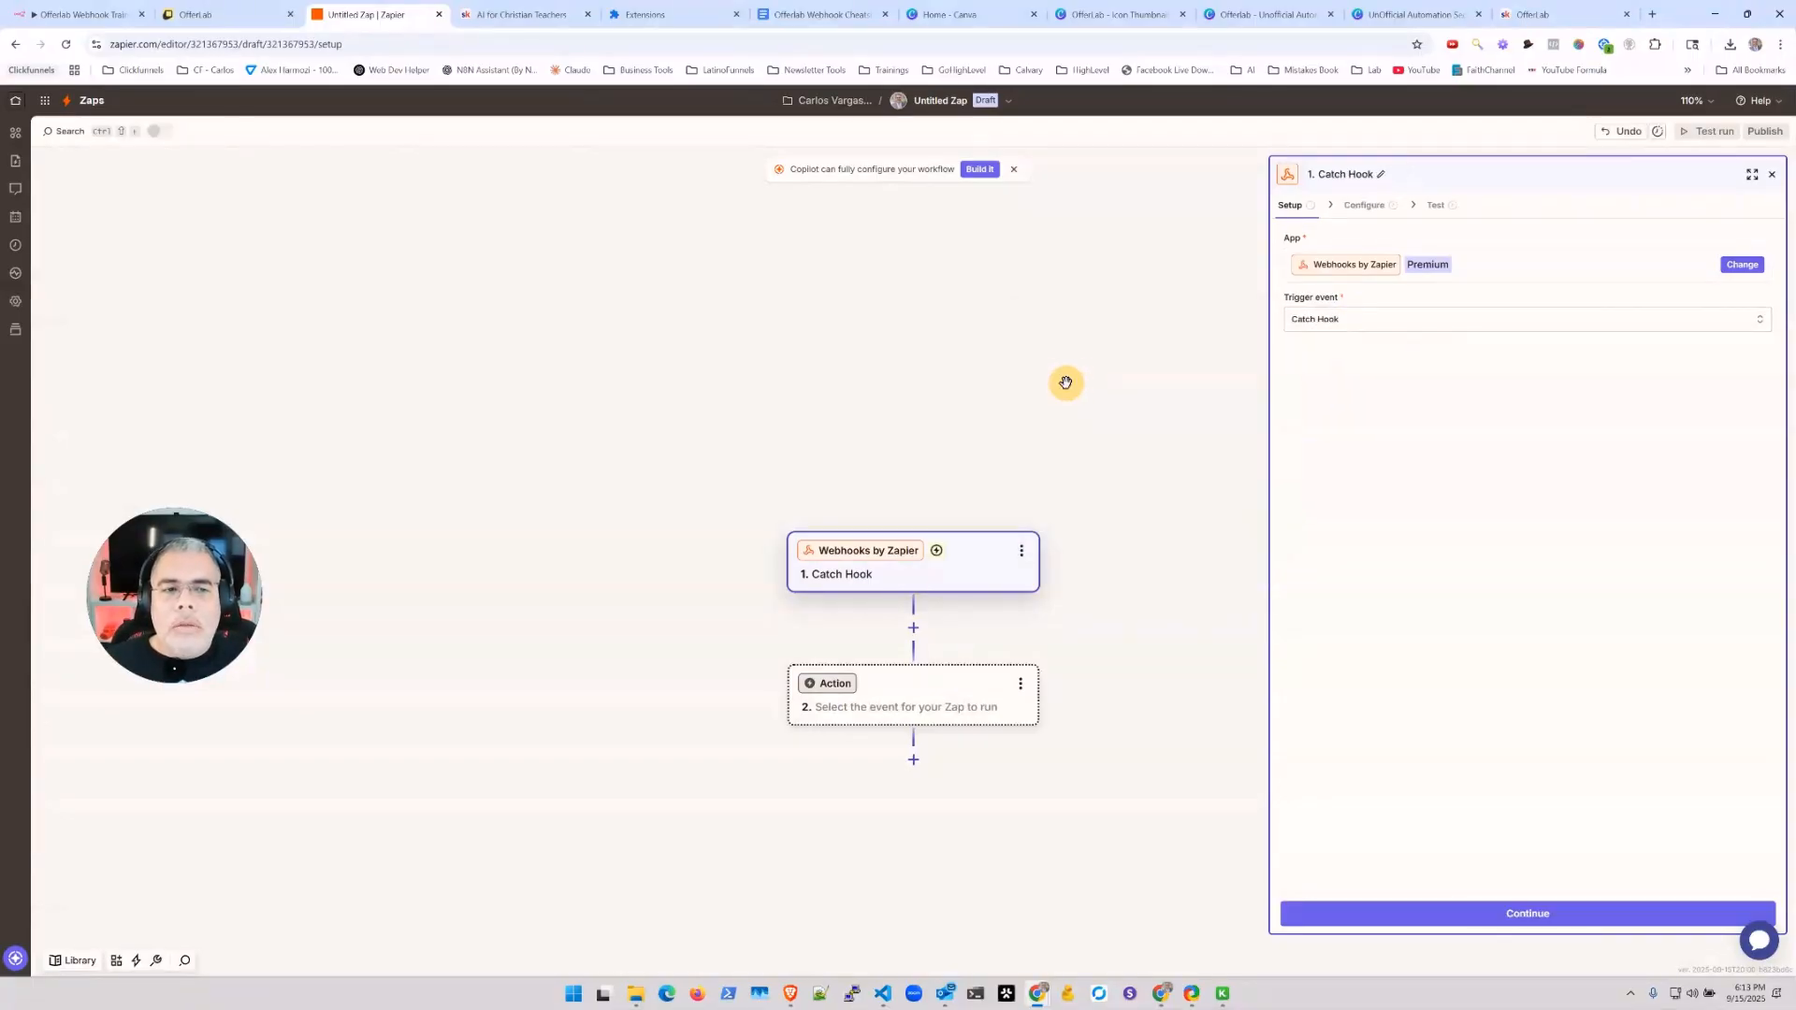
Step: Continue through the trigger setup to testing and copy the generated webhook URL
click(1494, 917)
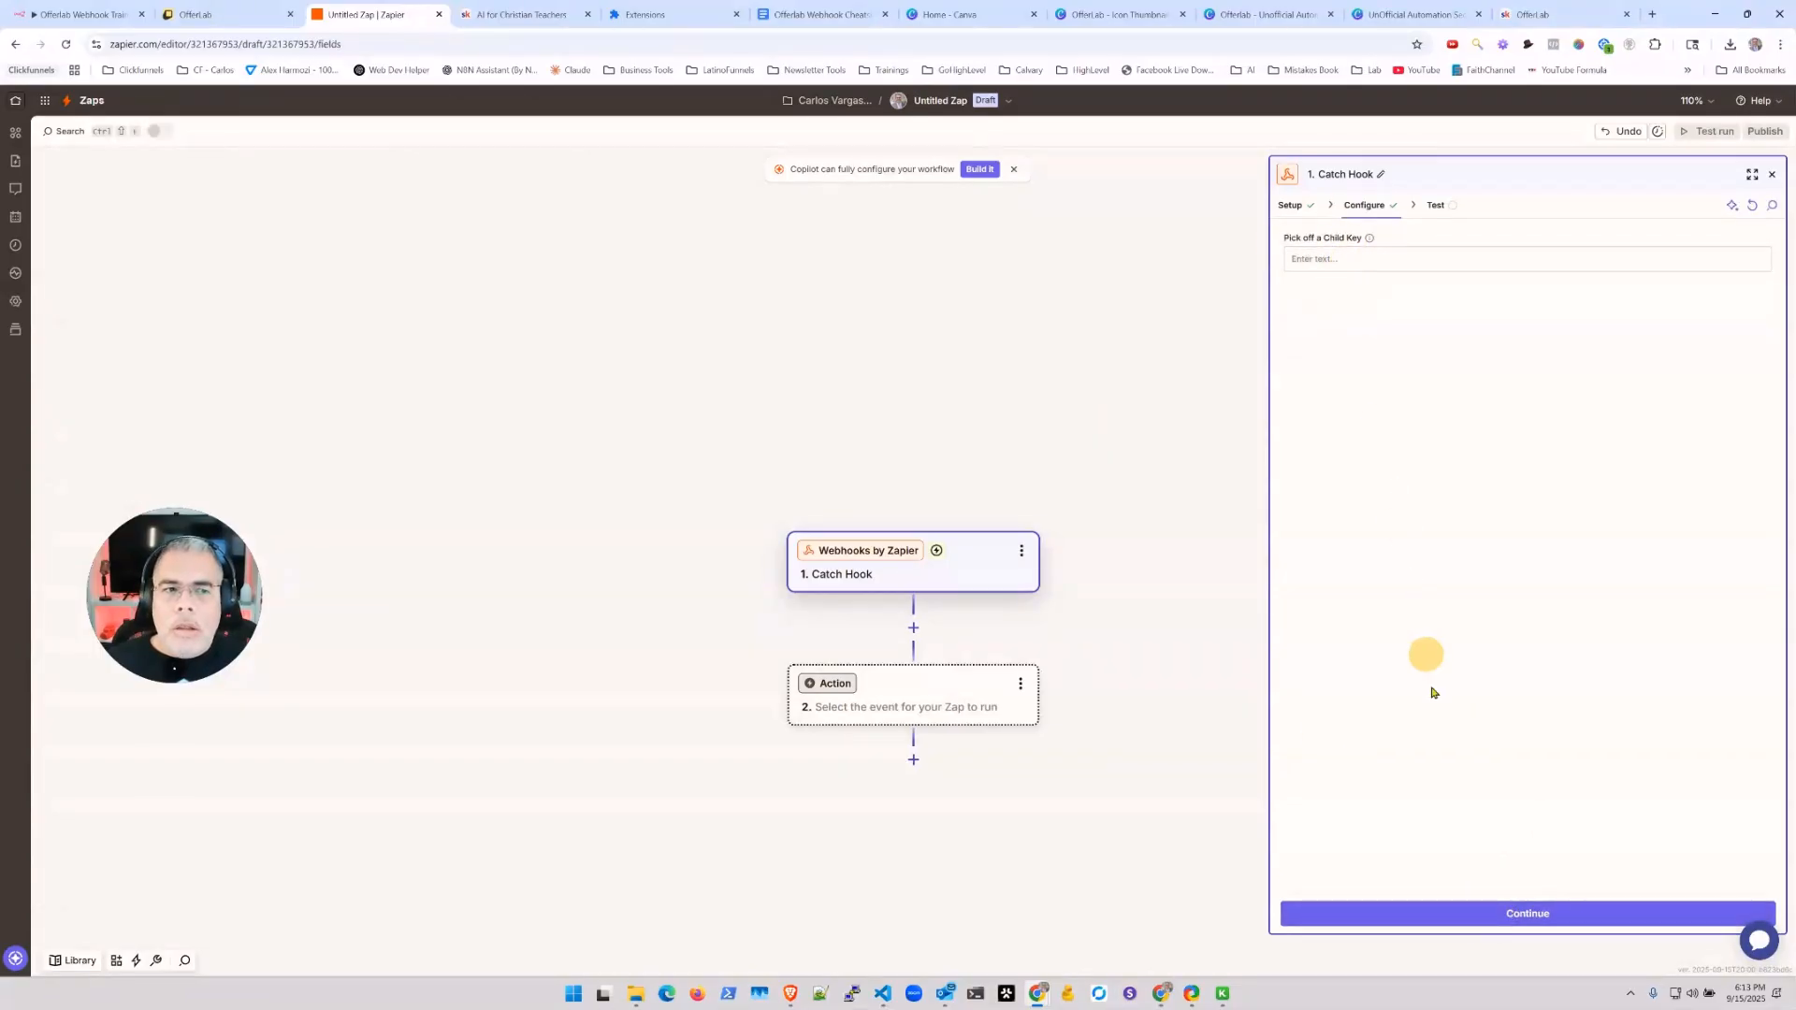
click(1468, 916)
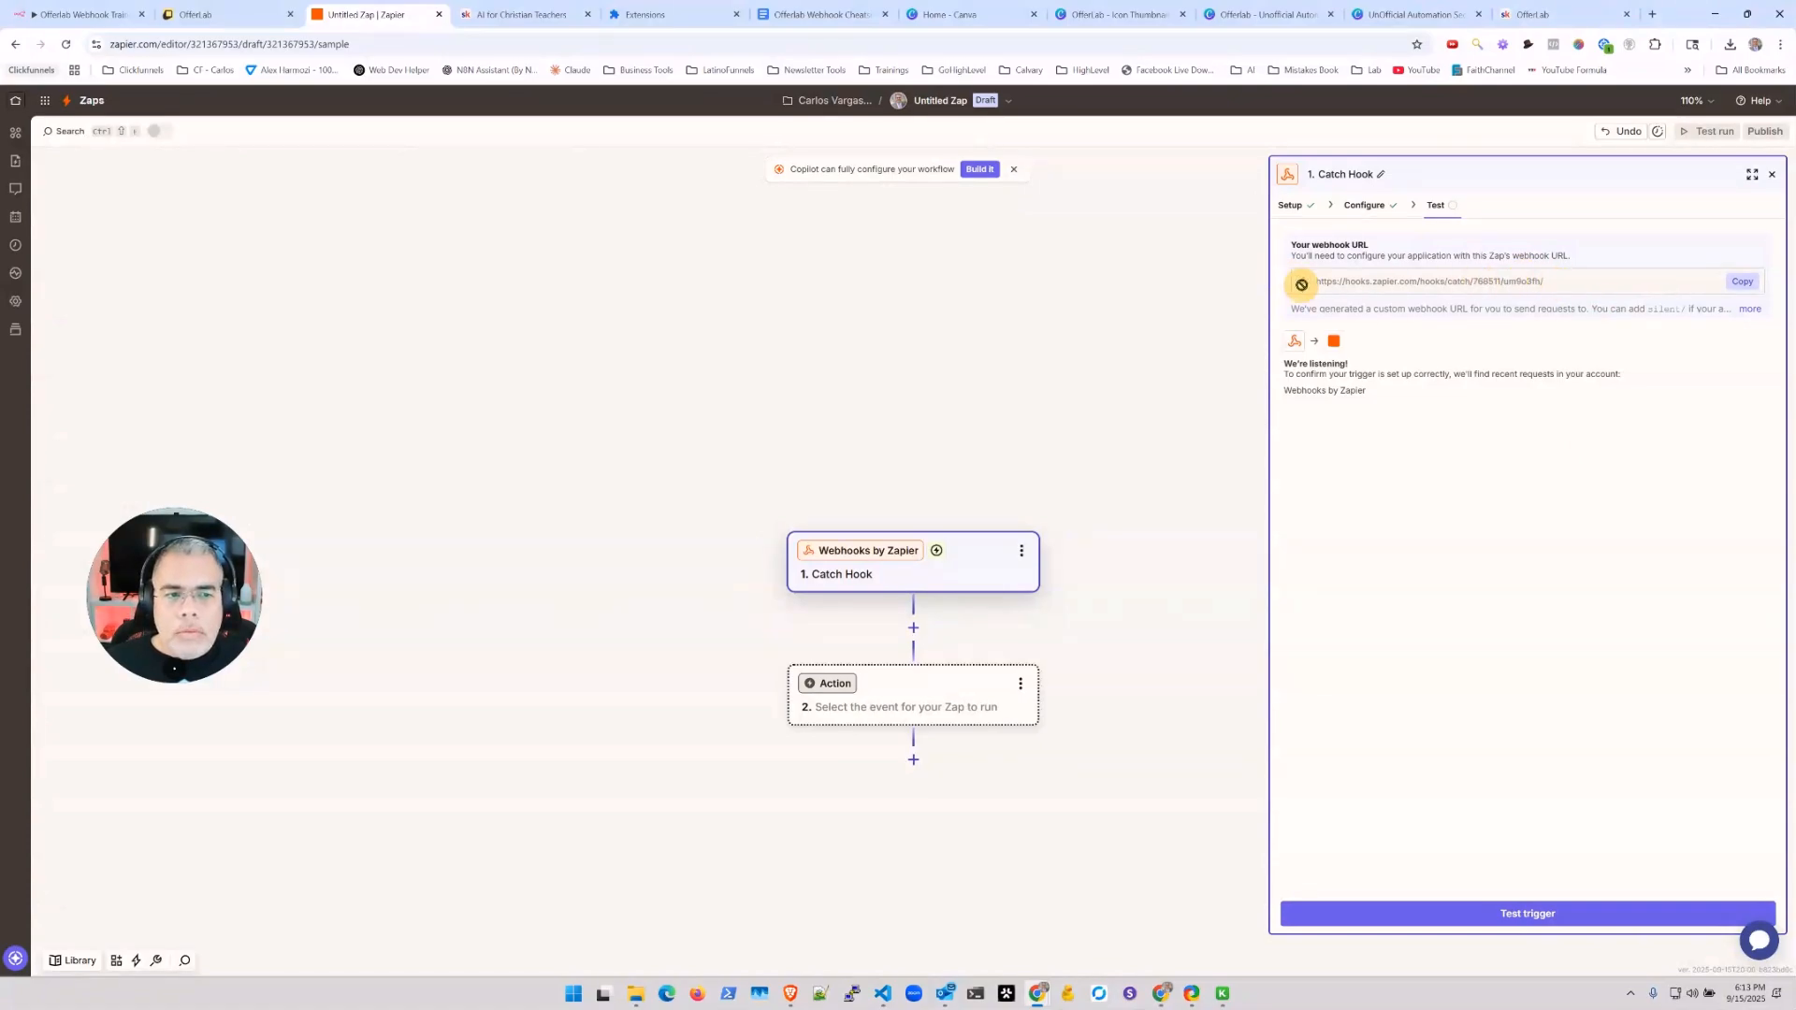
click(1749, 286)
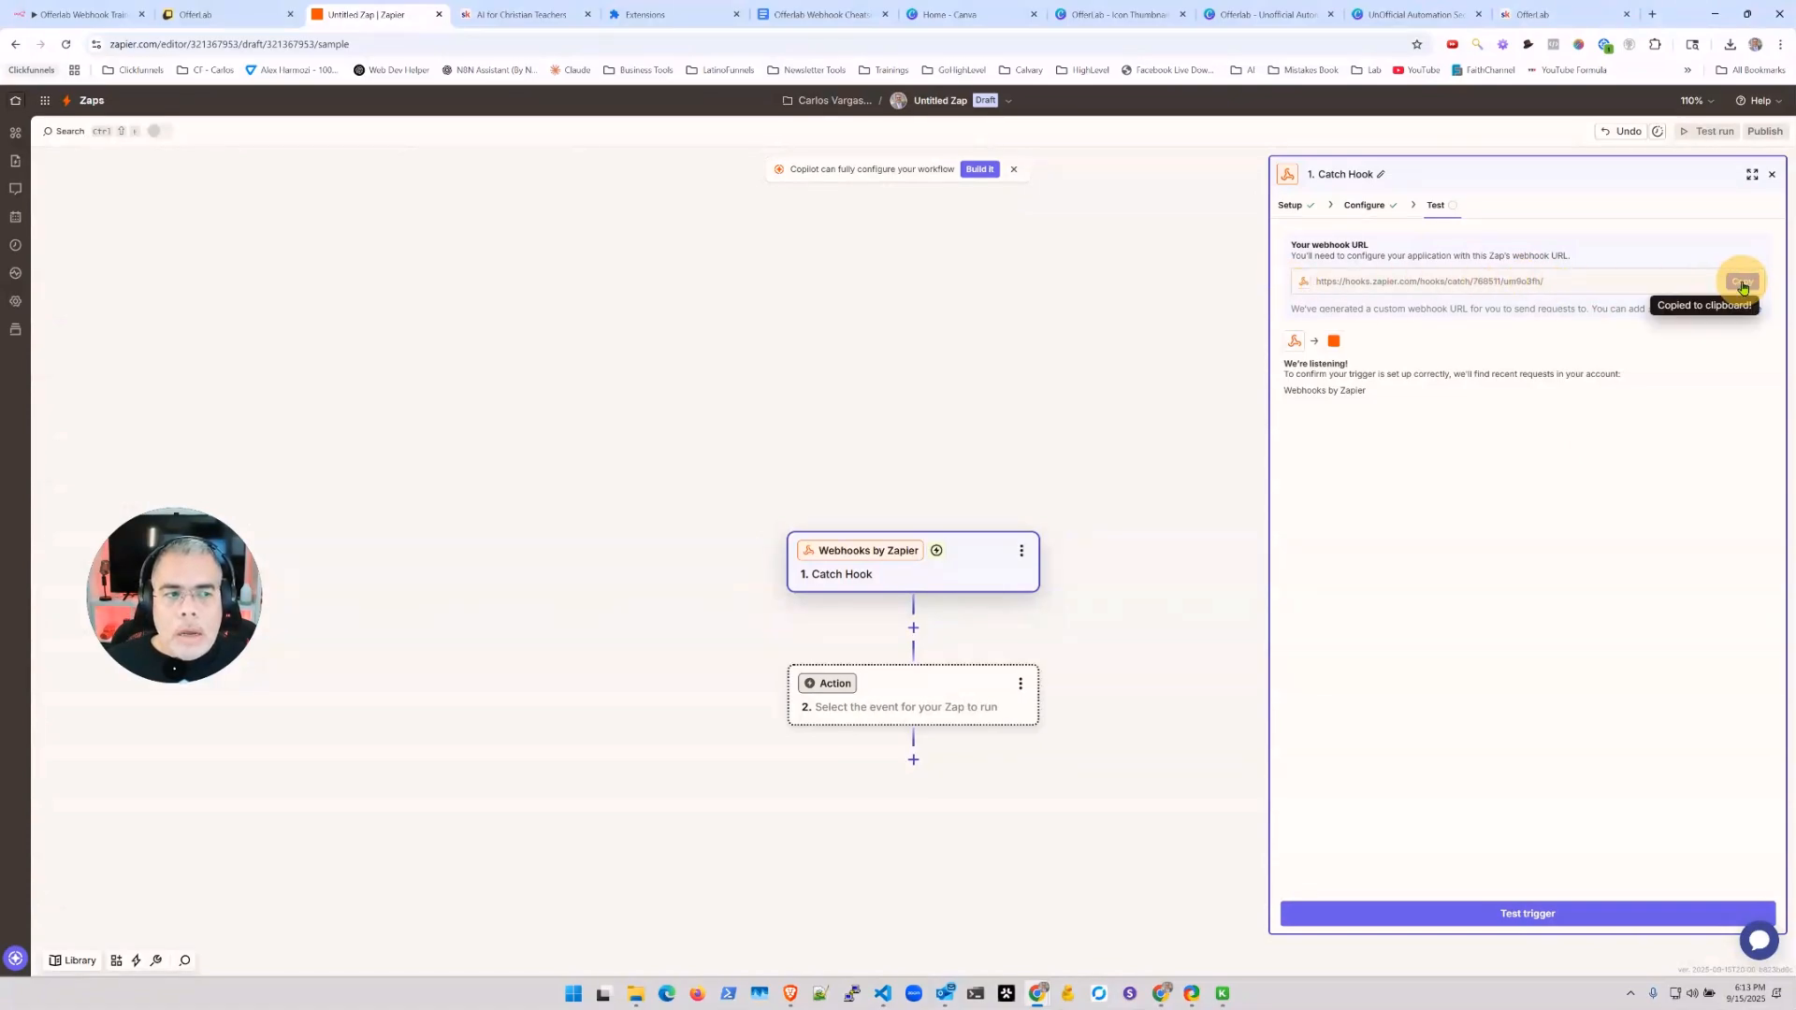
Step: Paste the Zapier webhook URL into the OfferLab webhook's Webhook URL field
click(213, 19)
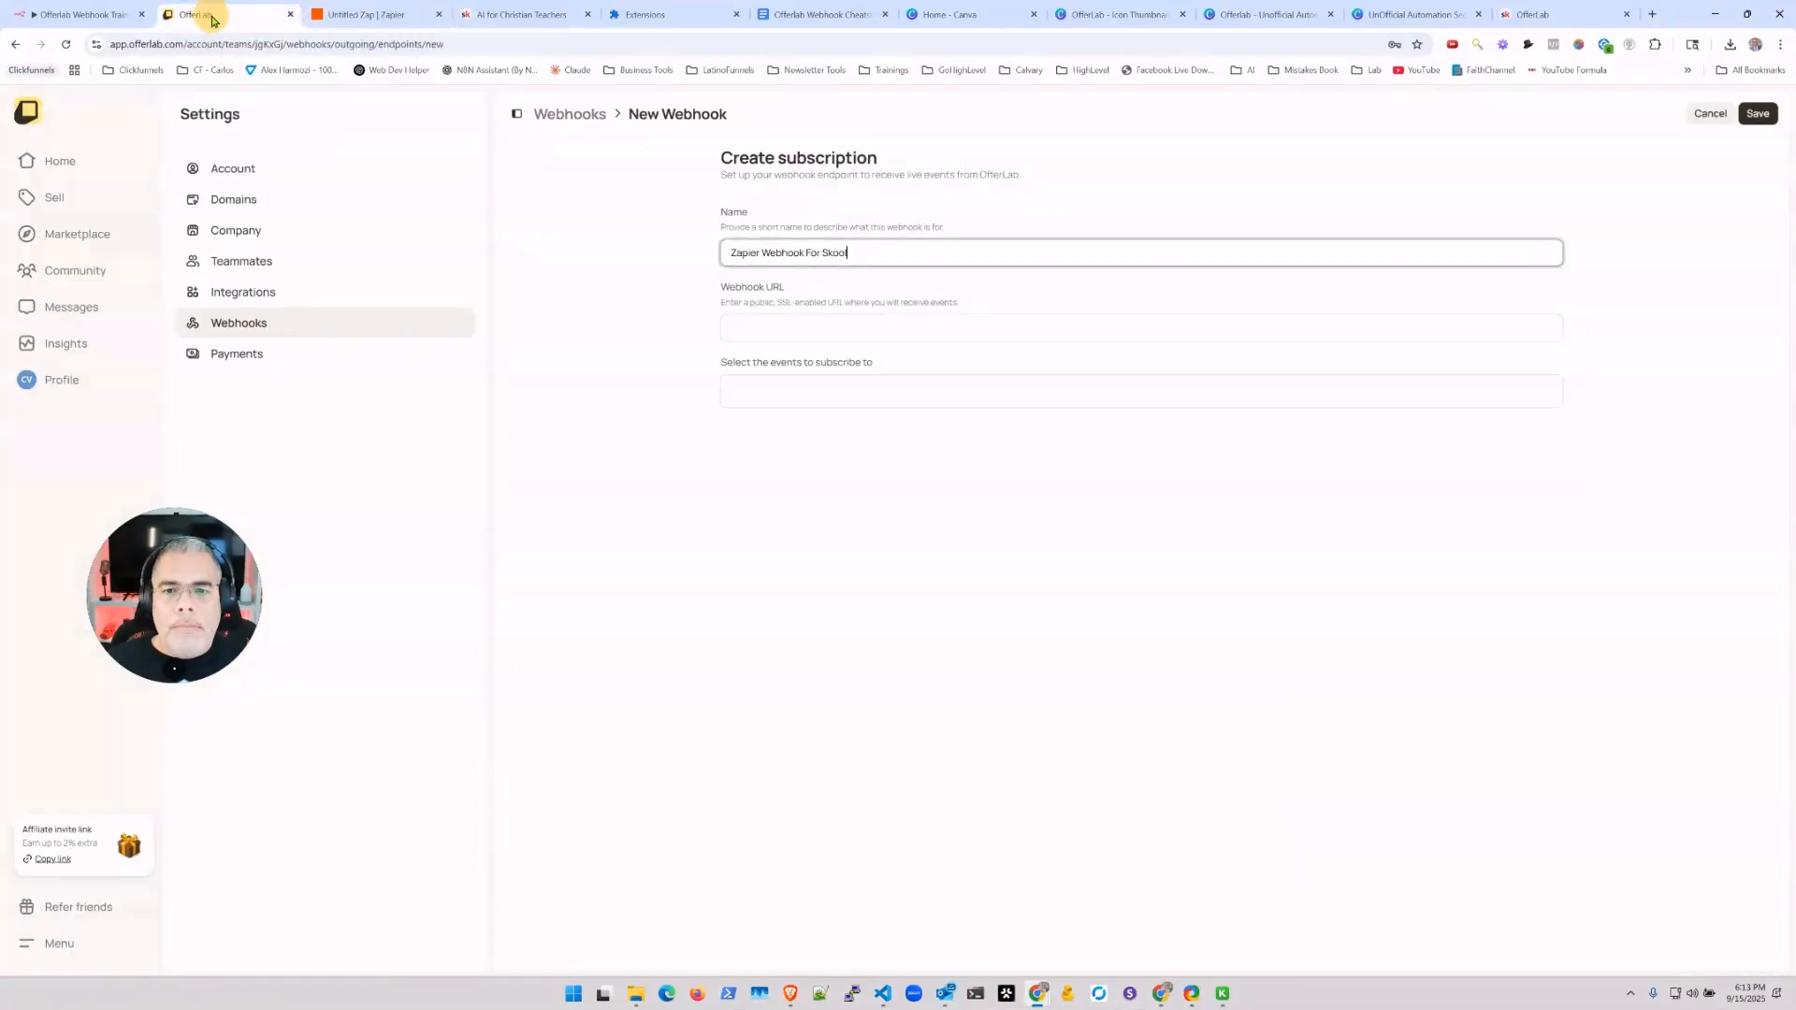
click(792, 330)
key(ctrl+v)
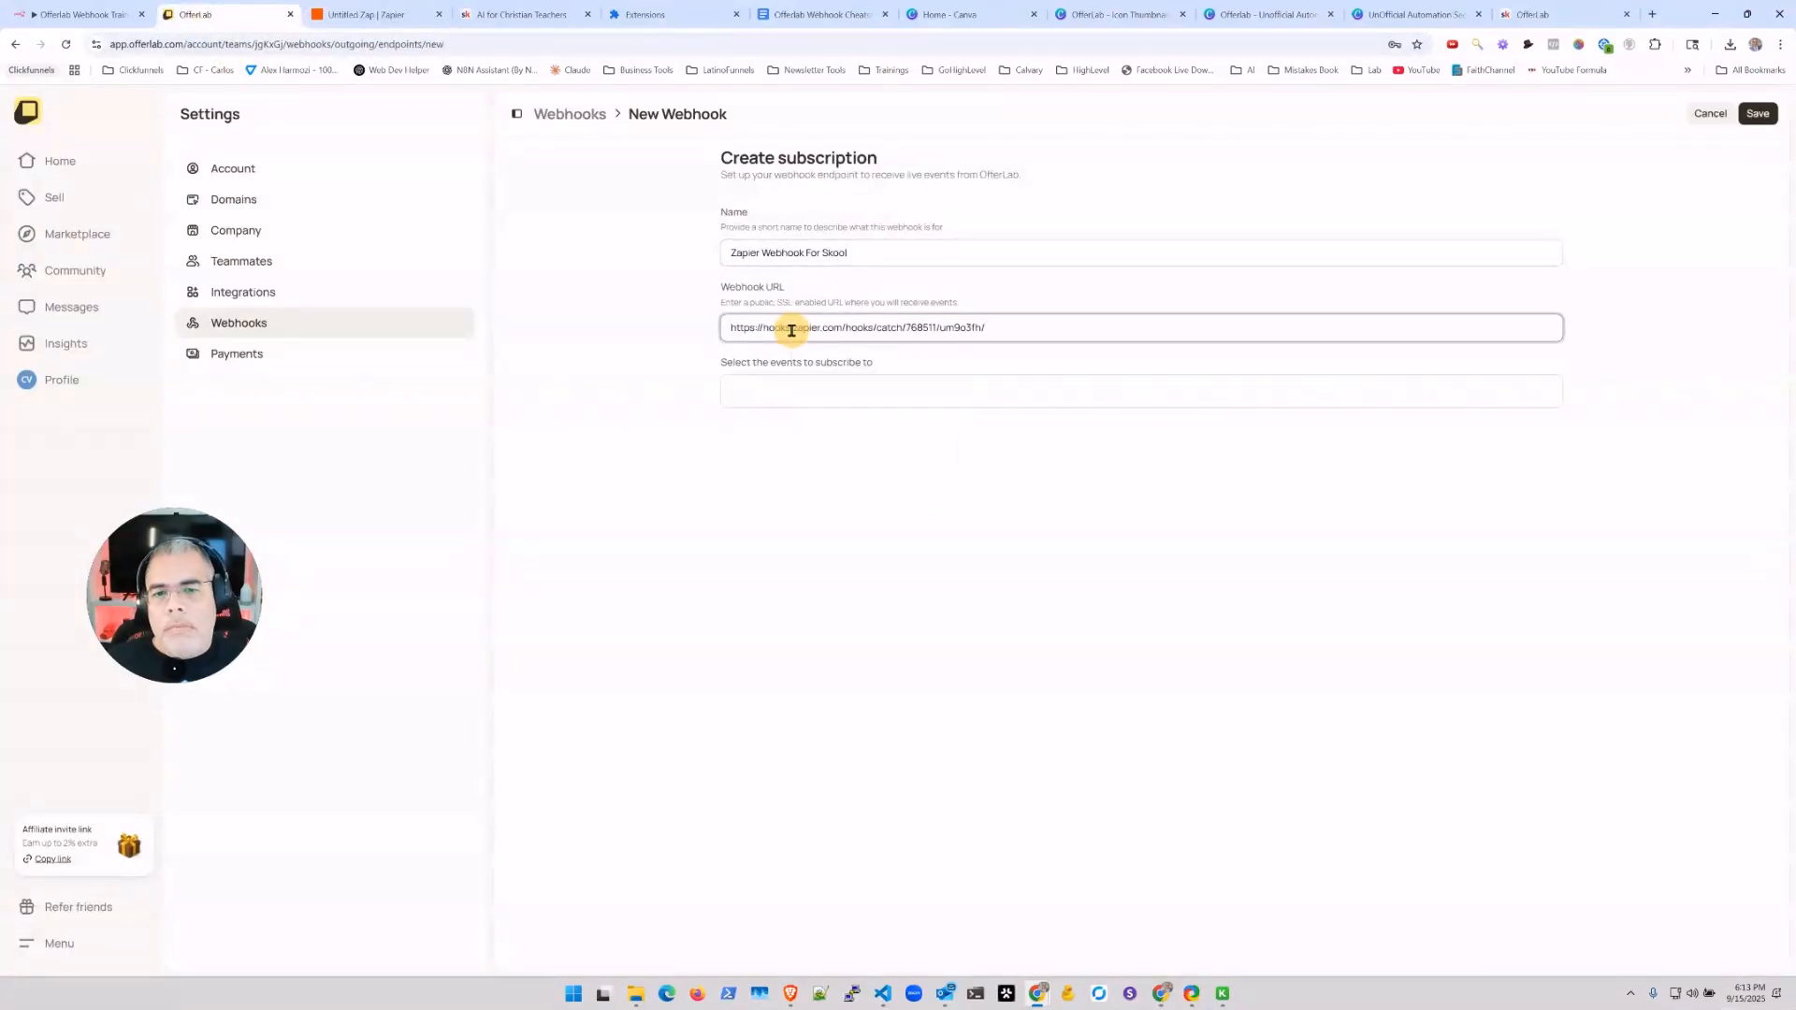
click(889, 614)
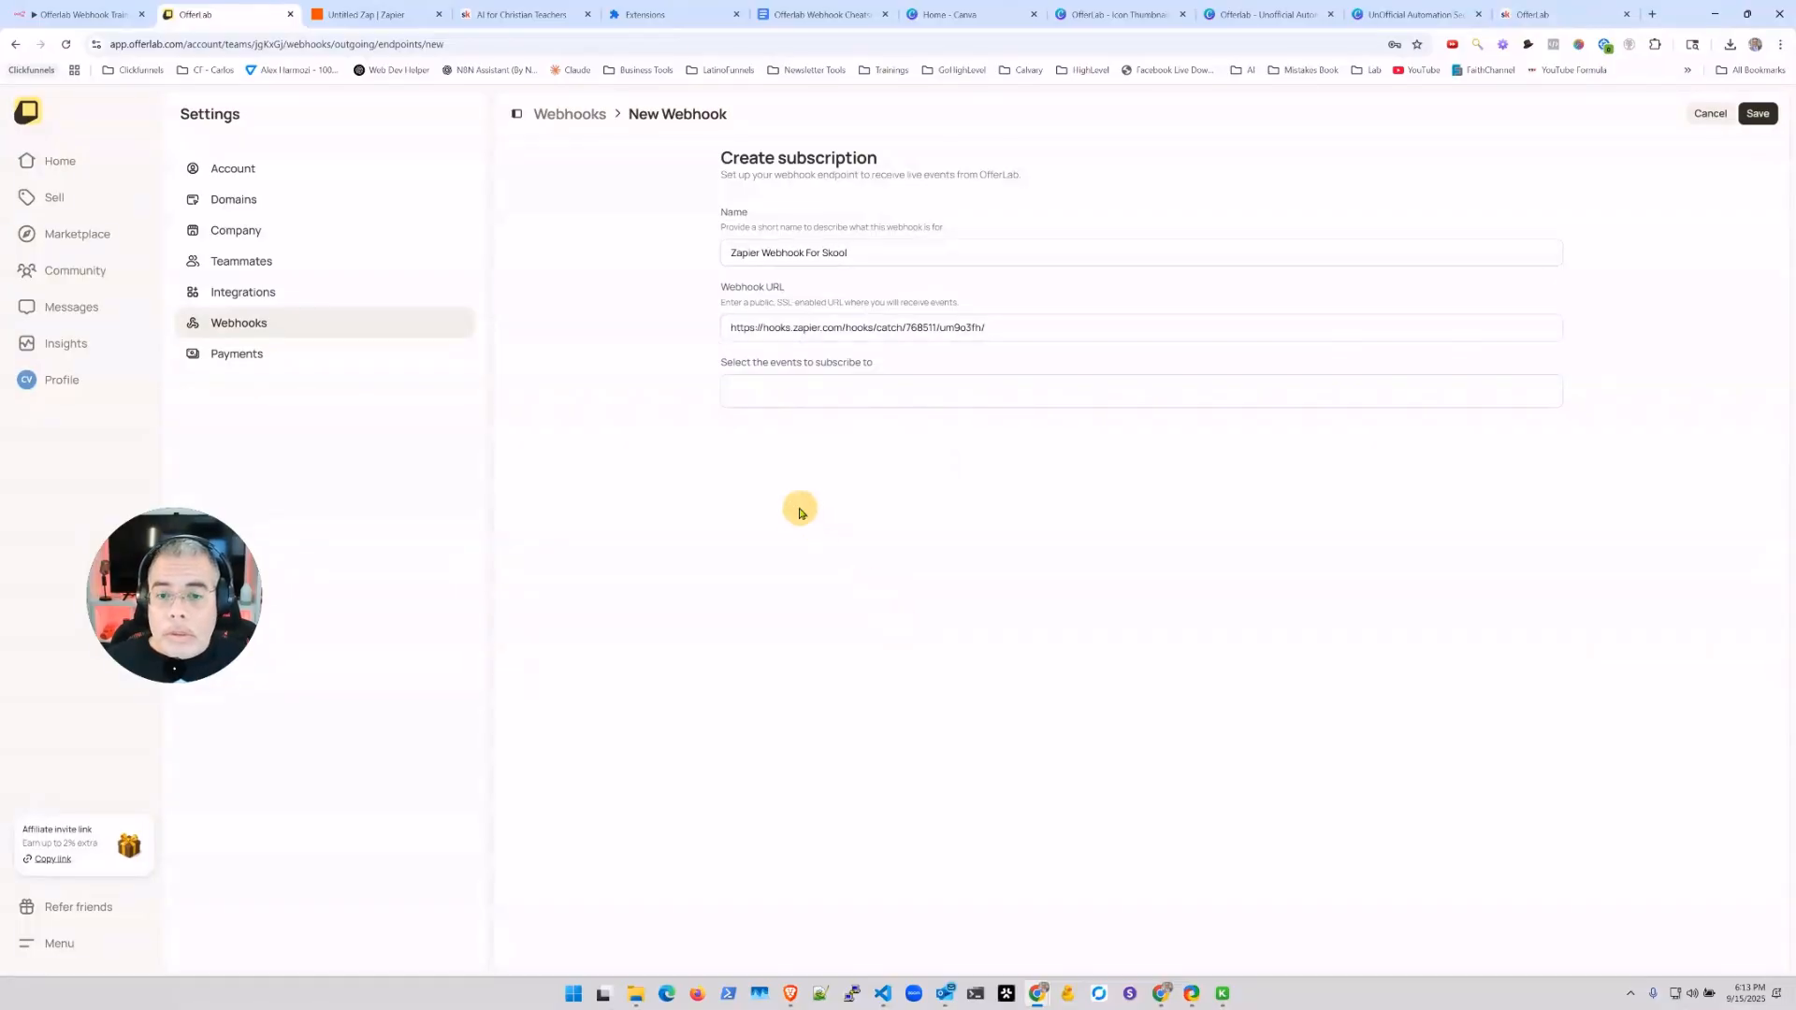
Step: Subscribe the webhook to order.completed, save it, and return to the zap editor
click(775, 388)
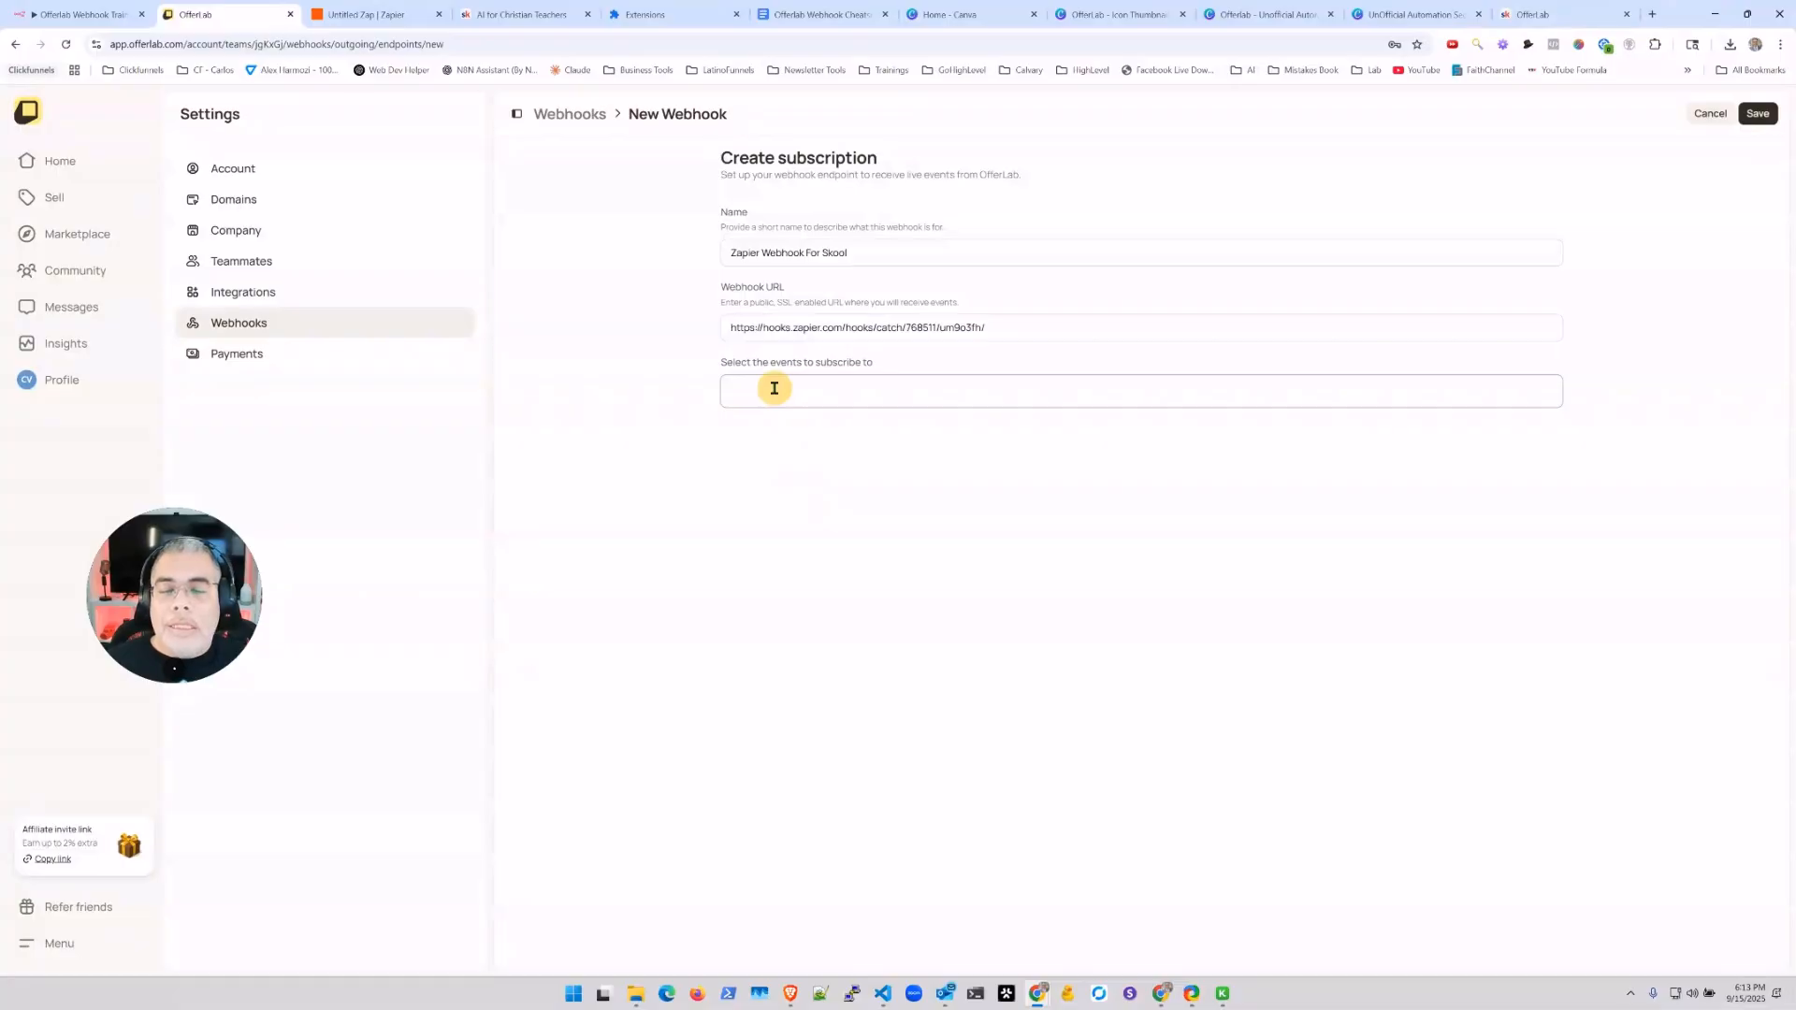
click(774, 388)
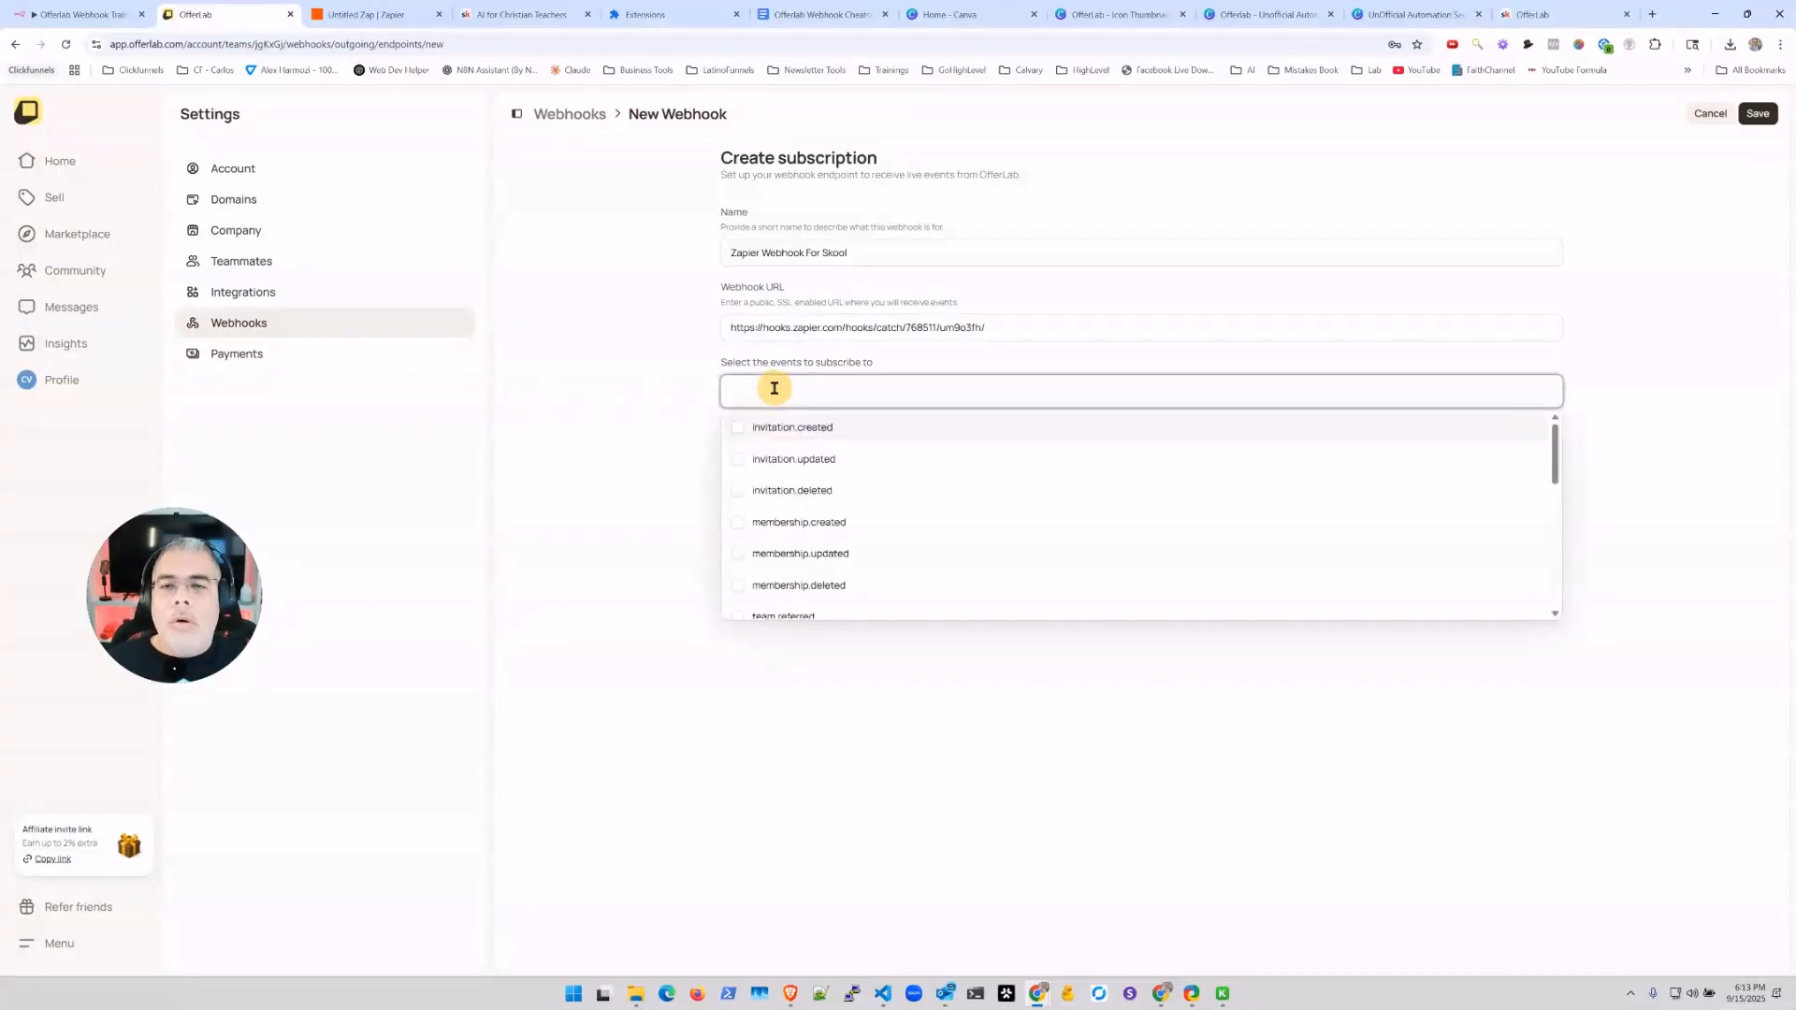
text(order)
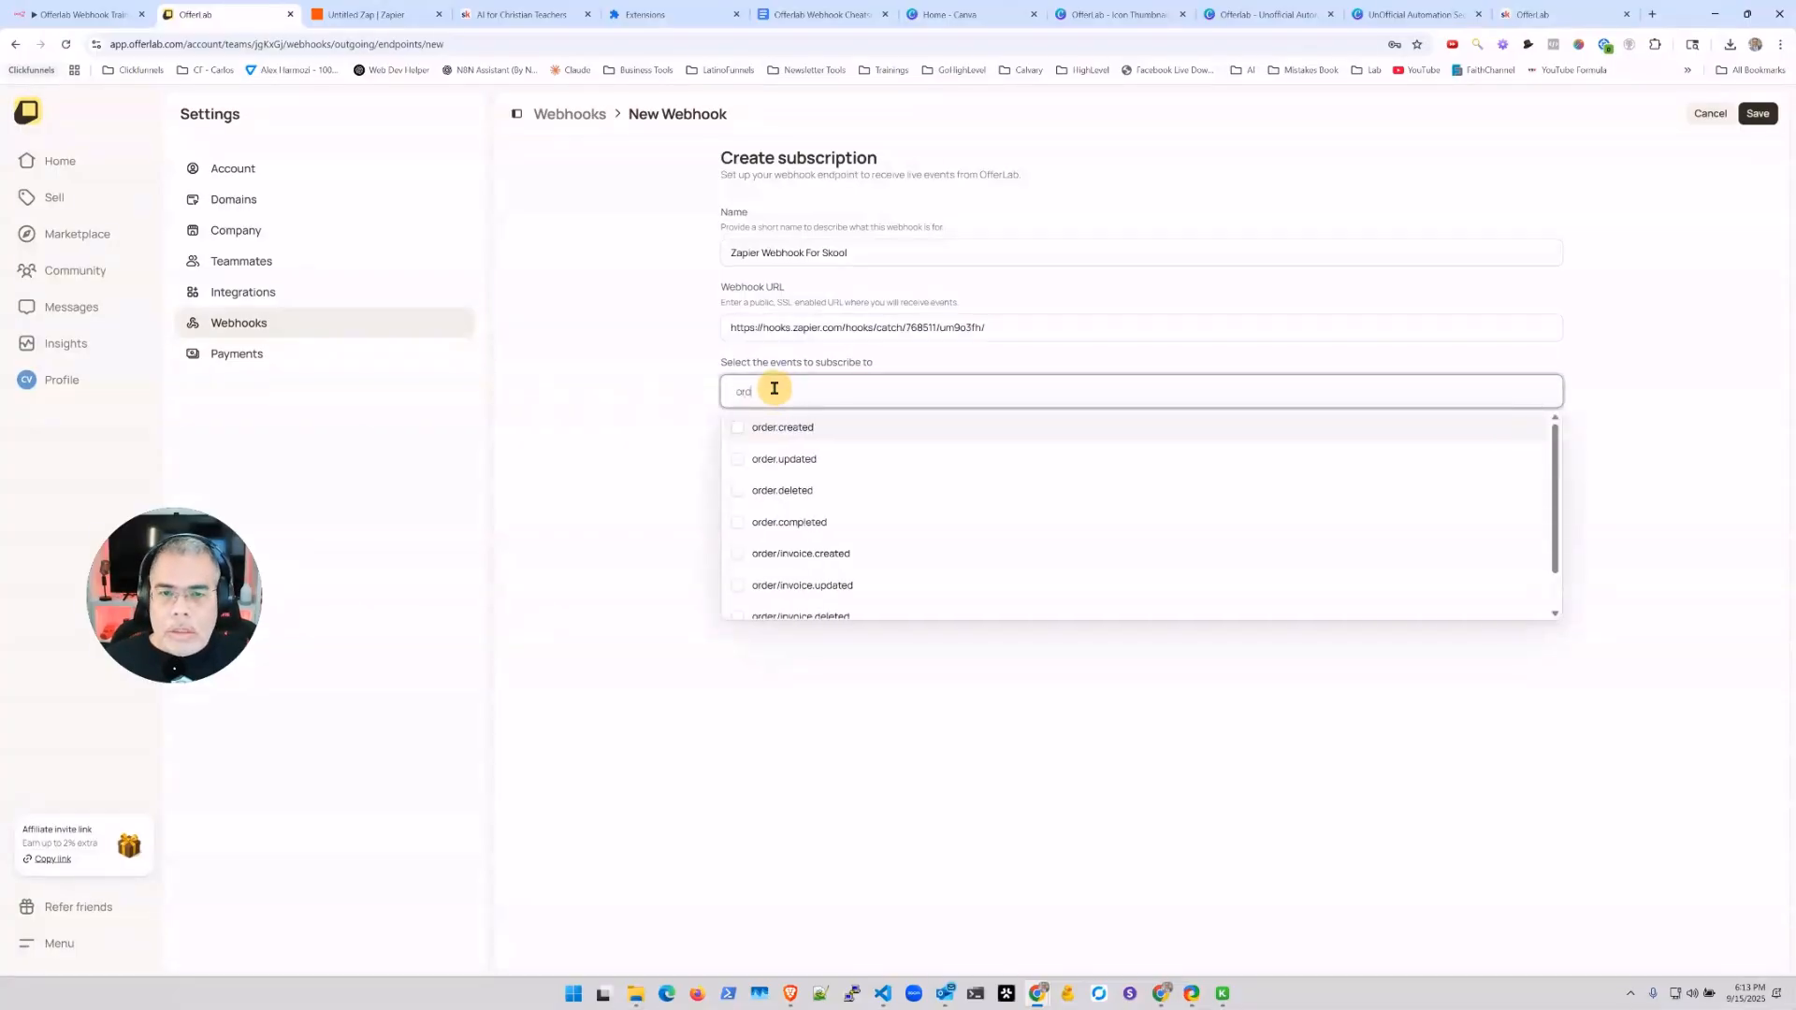
click(739, 522)
click(704, 483)
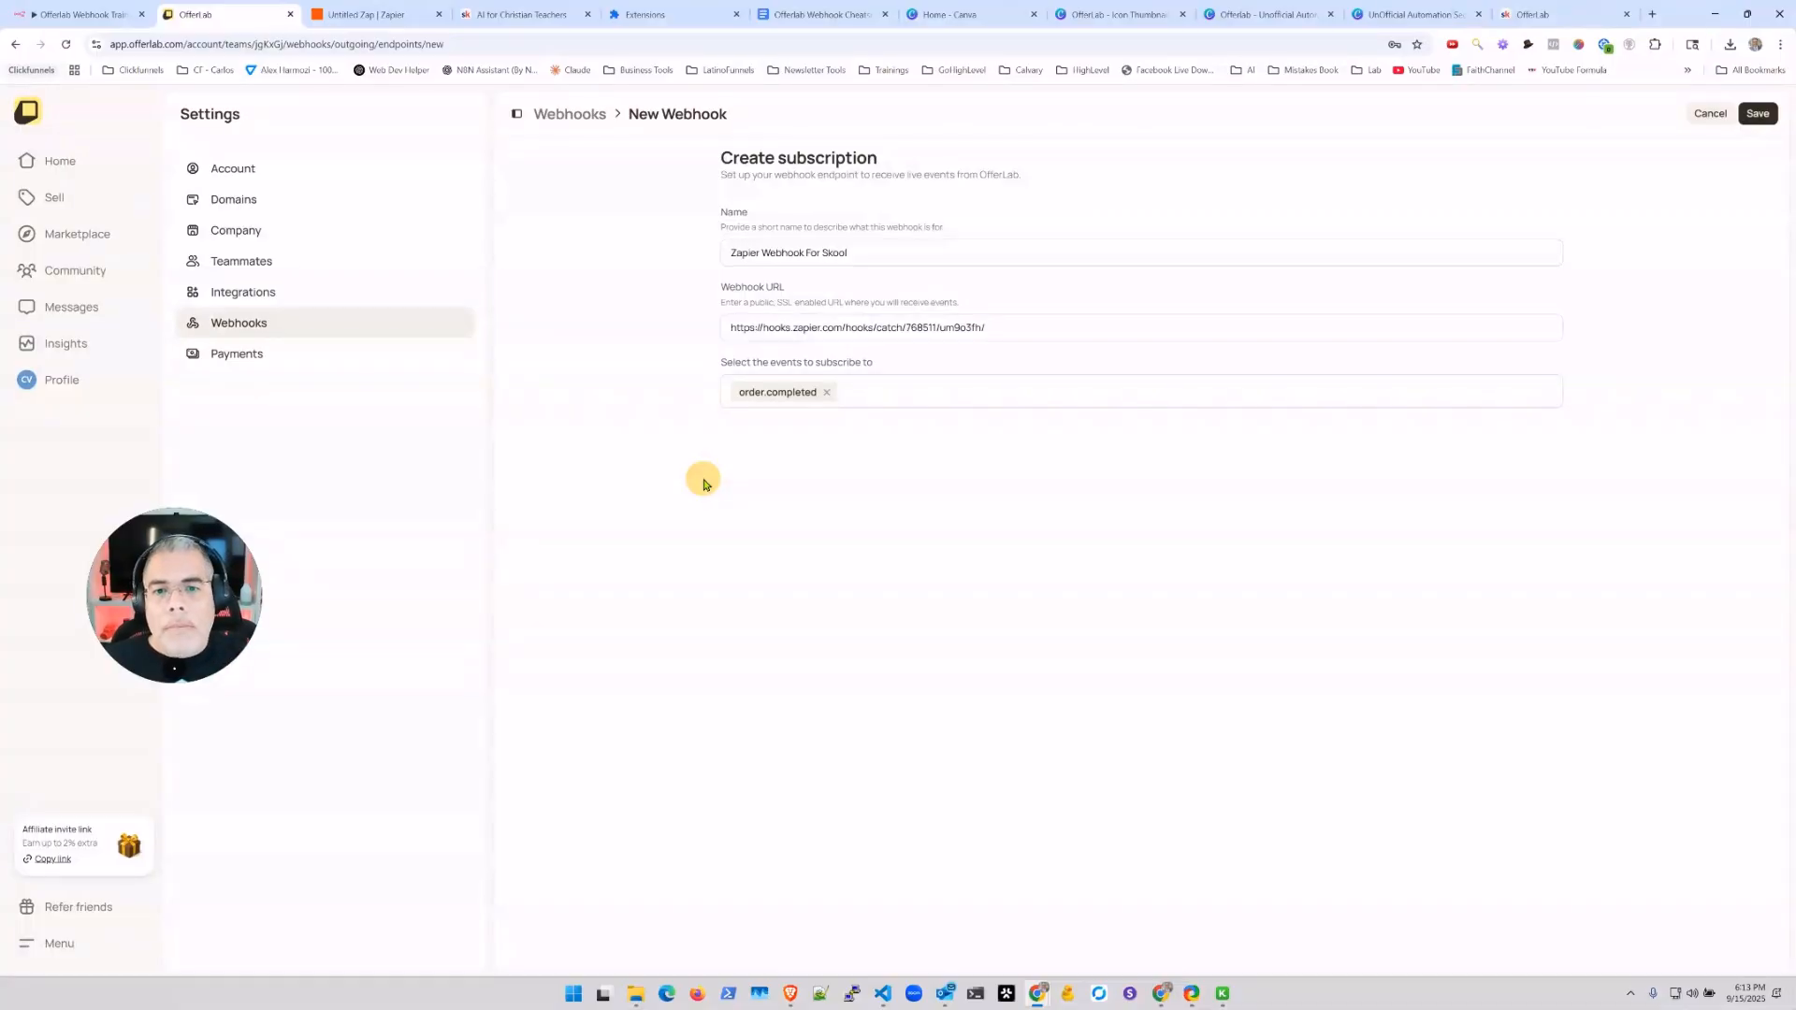
click(1759, 114)
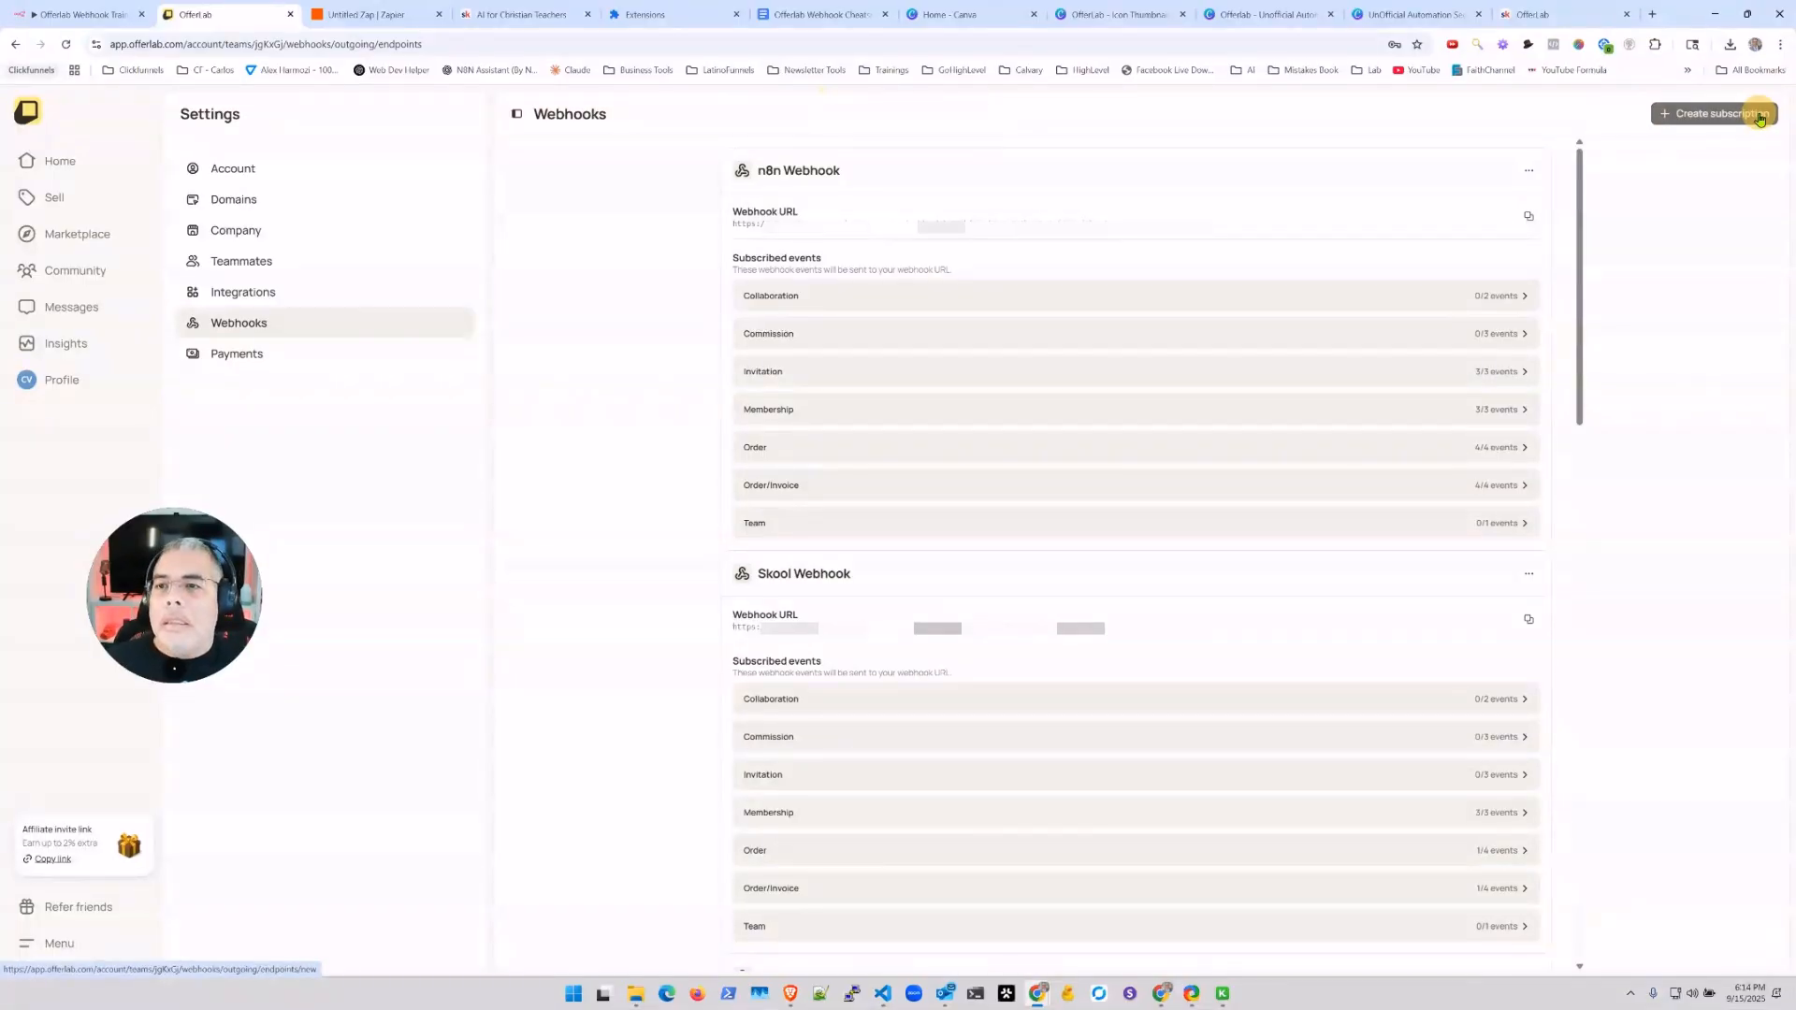
click(383, 16)
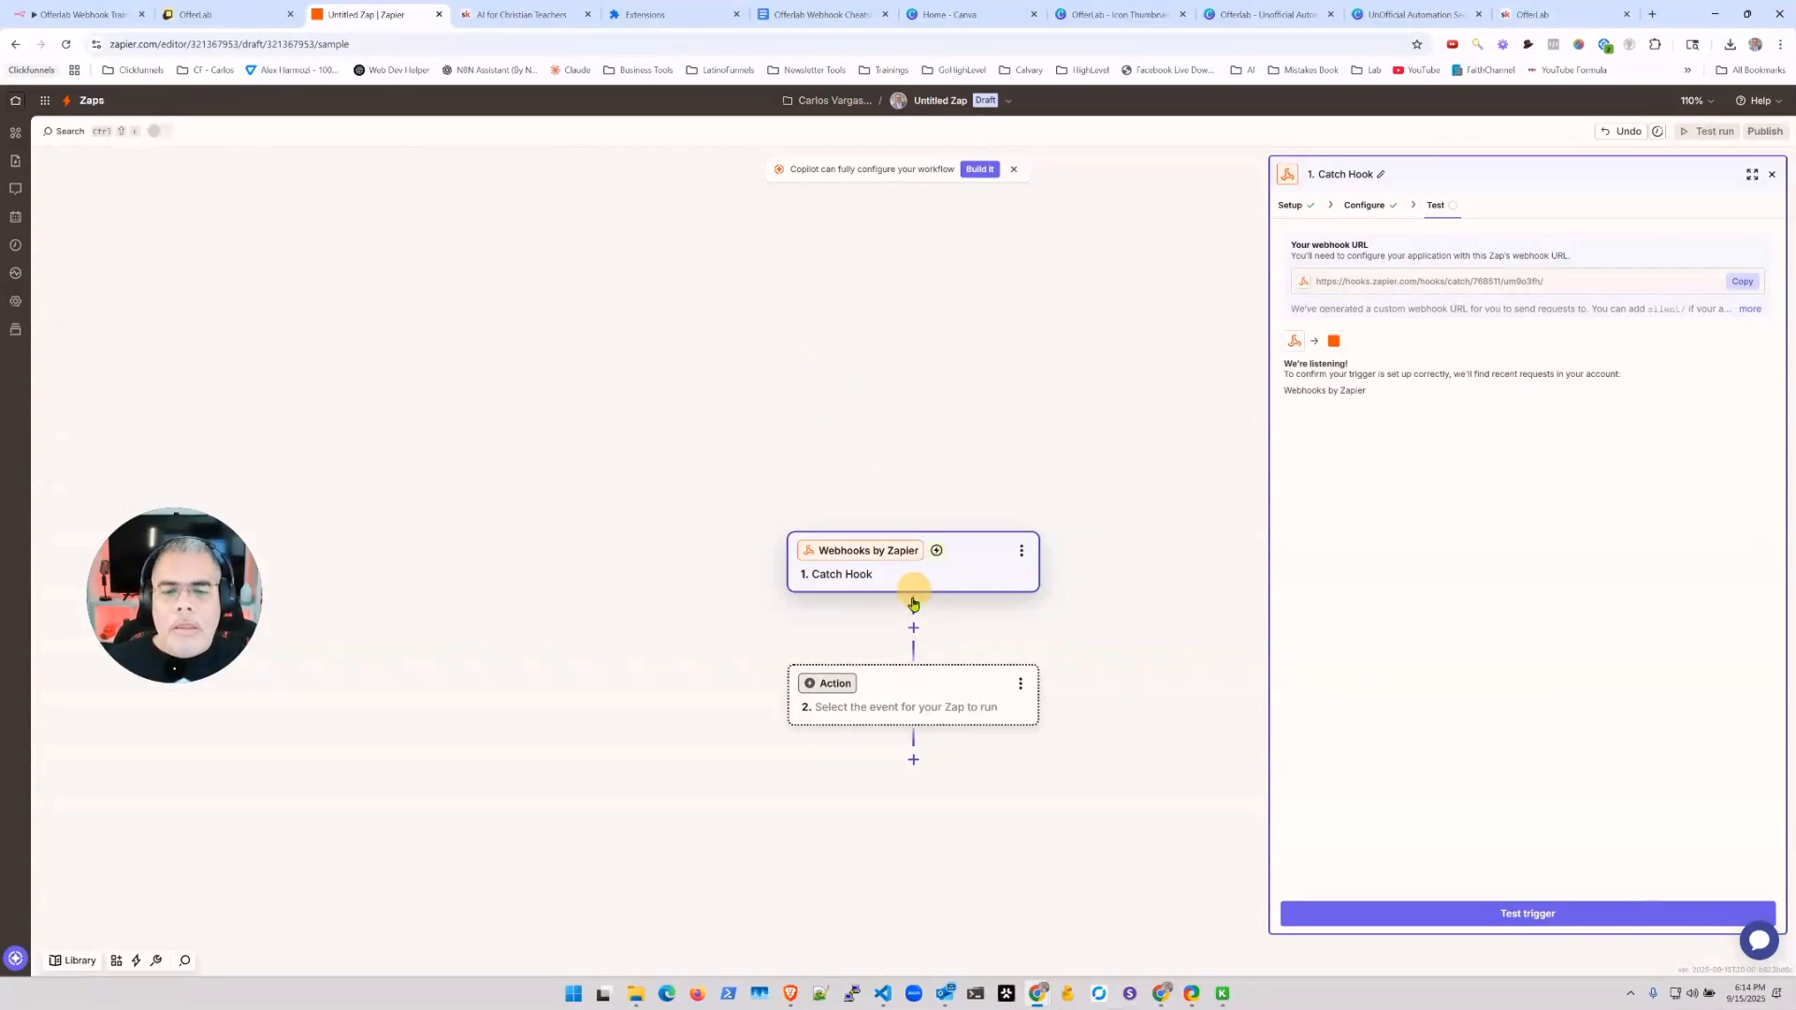
Step: Make the zap's action Skool's Unlock Course for Member and list the Skool accounts
click(919, 703)
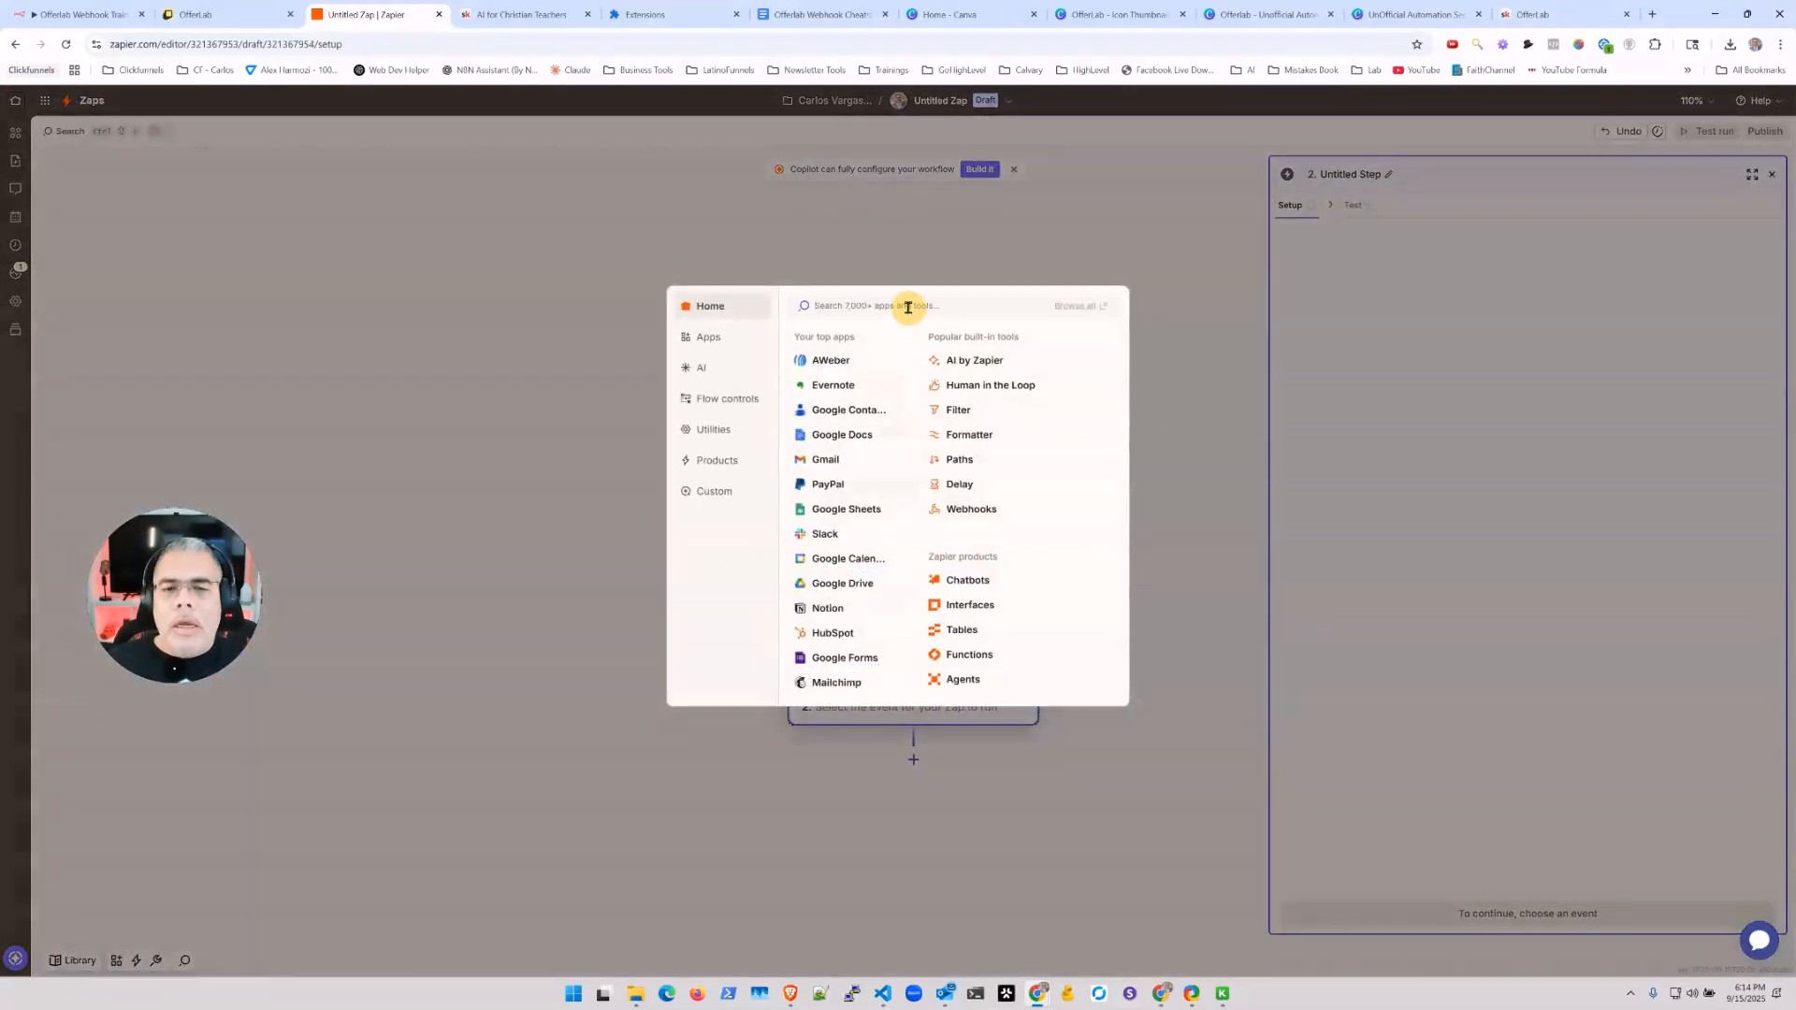
text(skool)
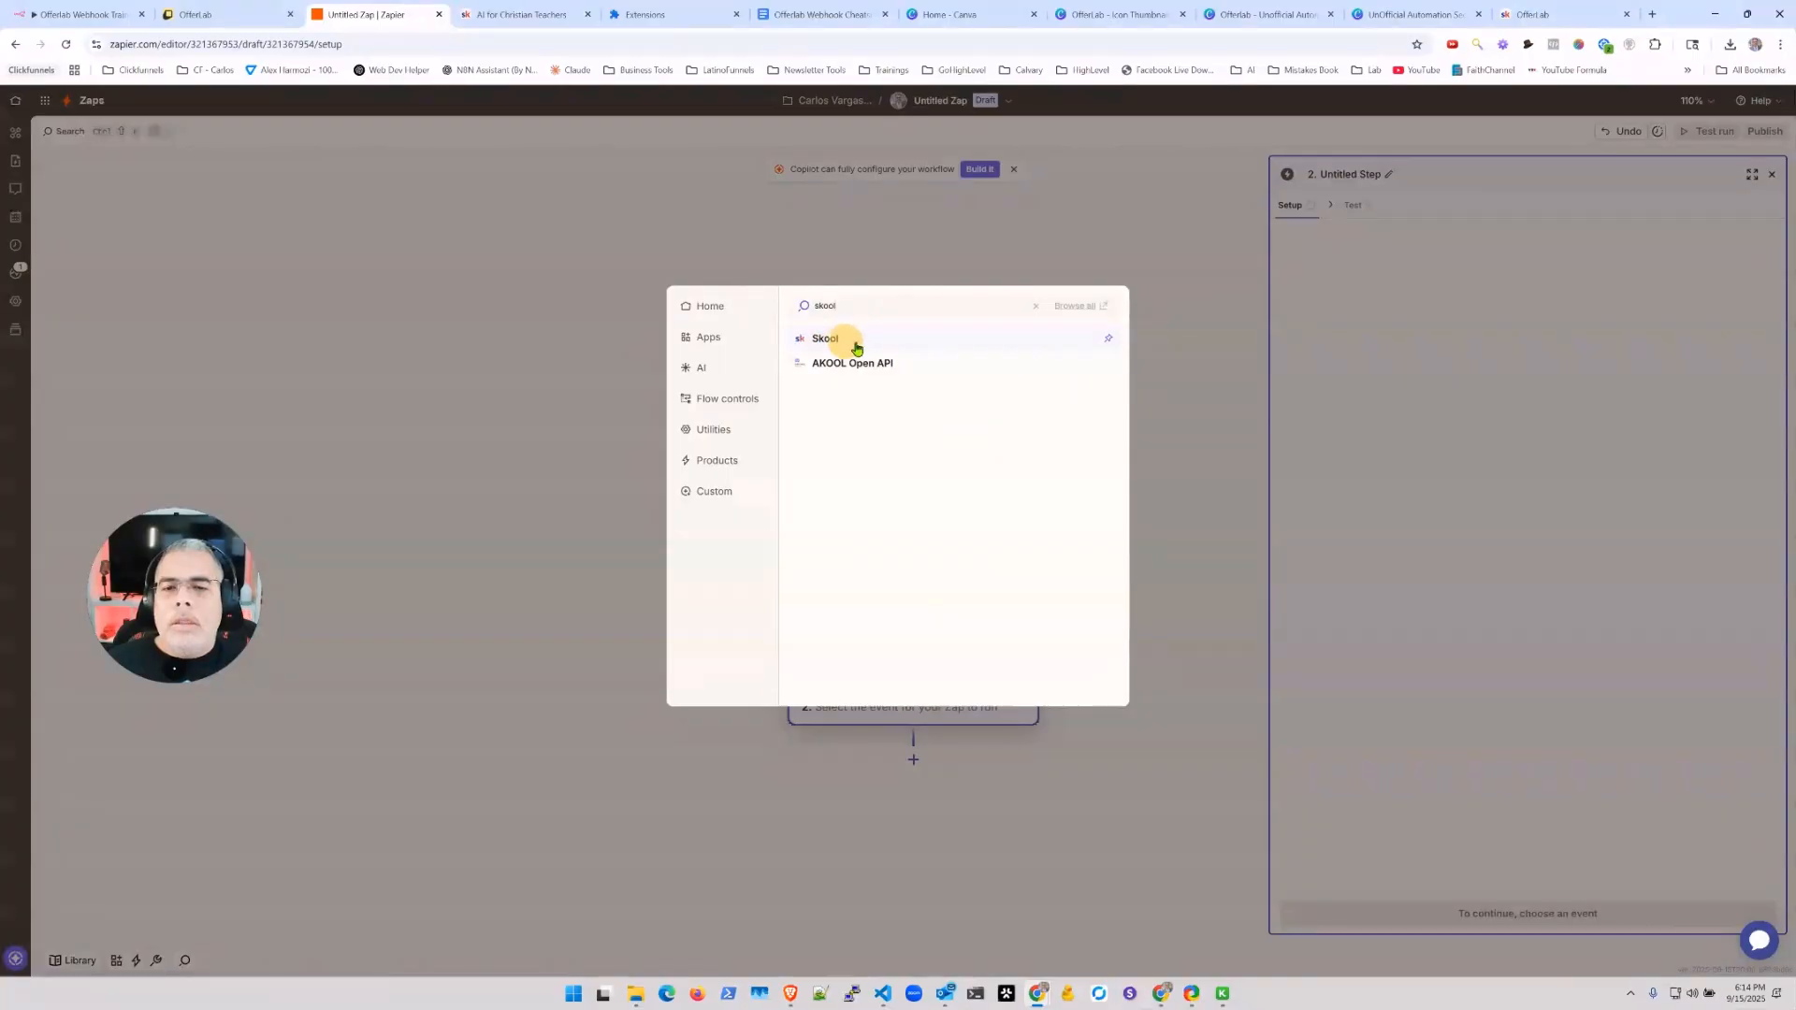
click(837, 337)
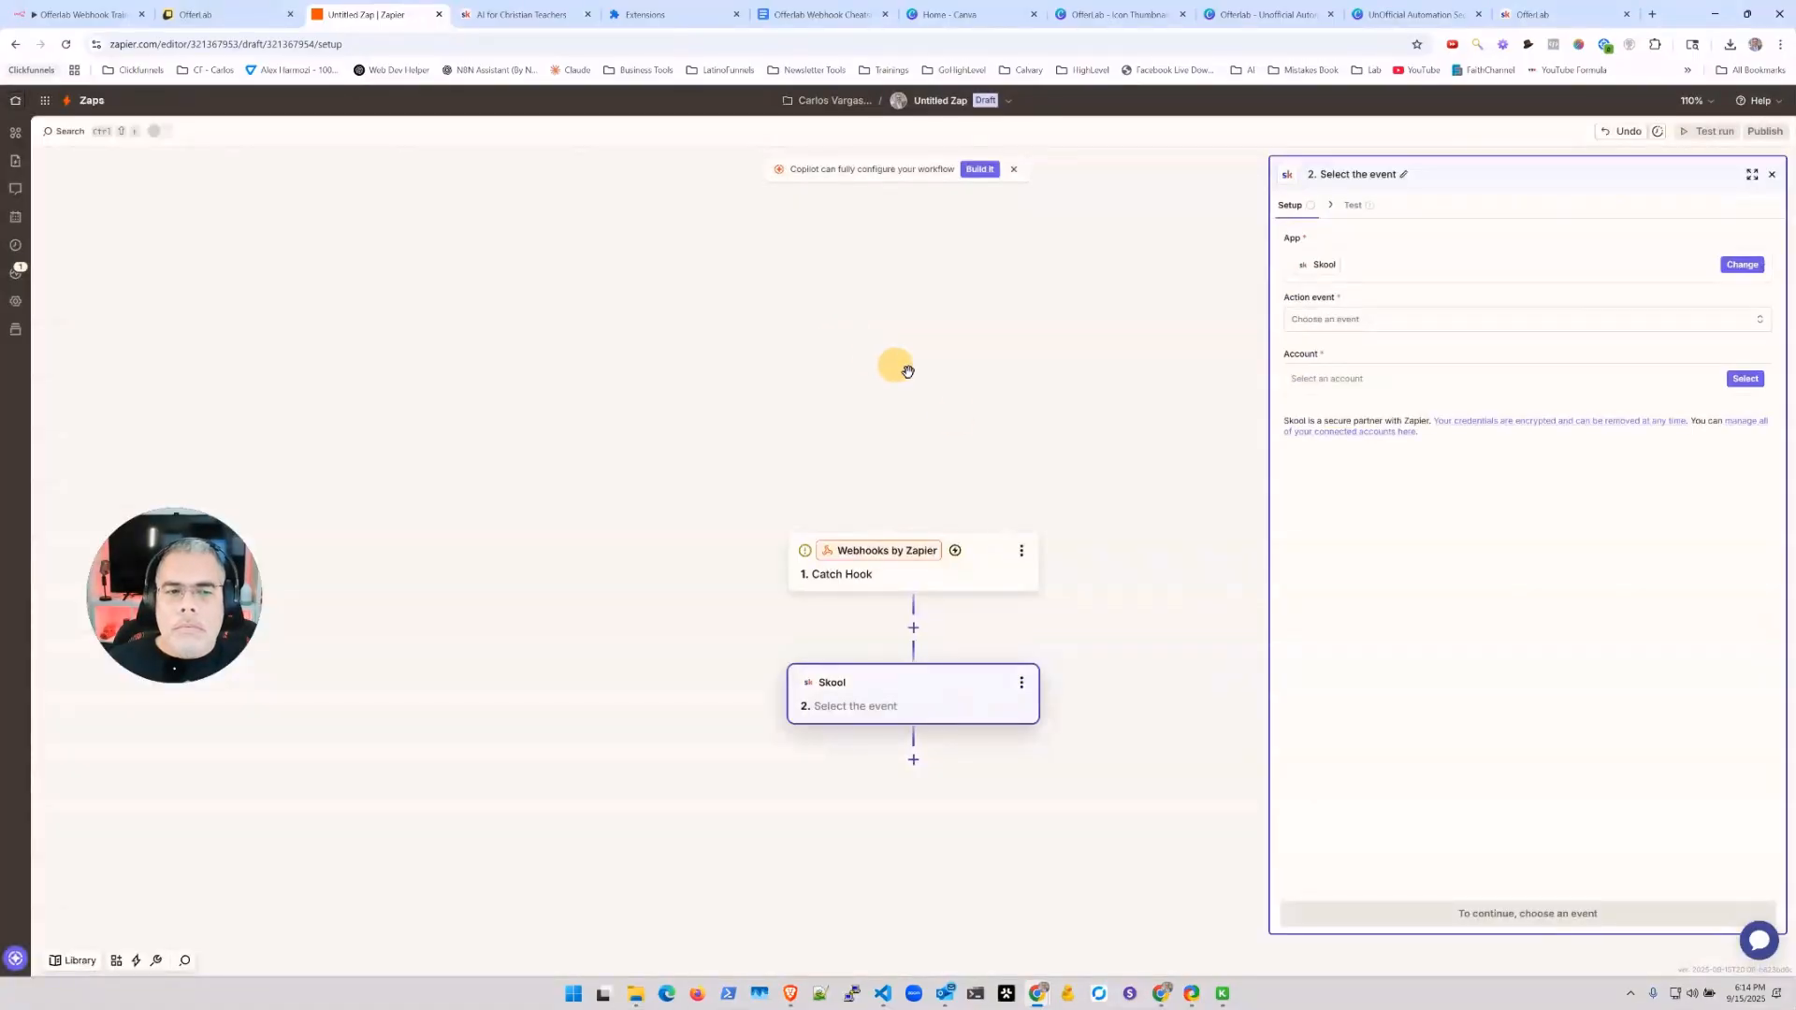
click(1354, 318)
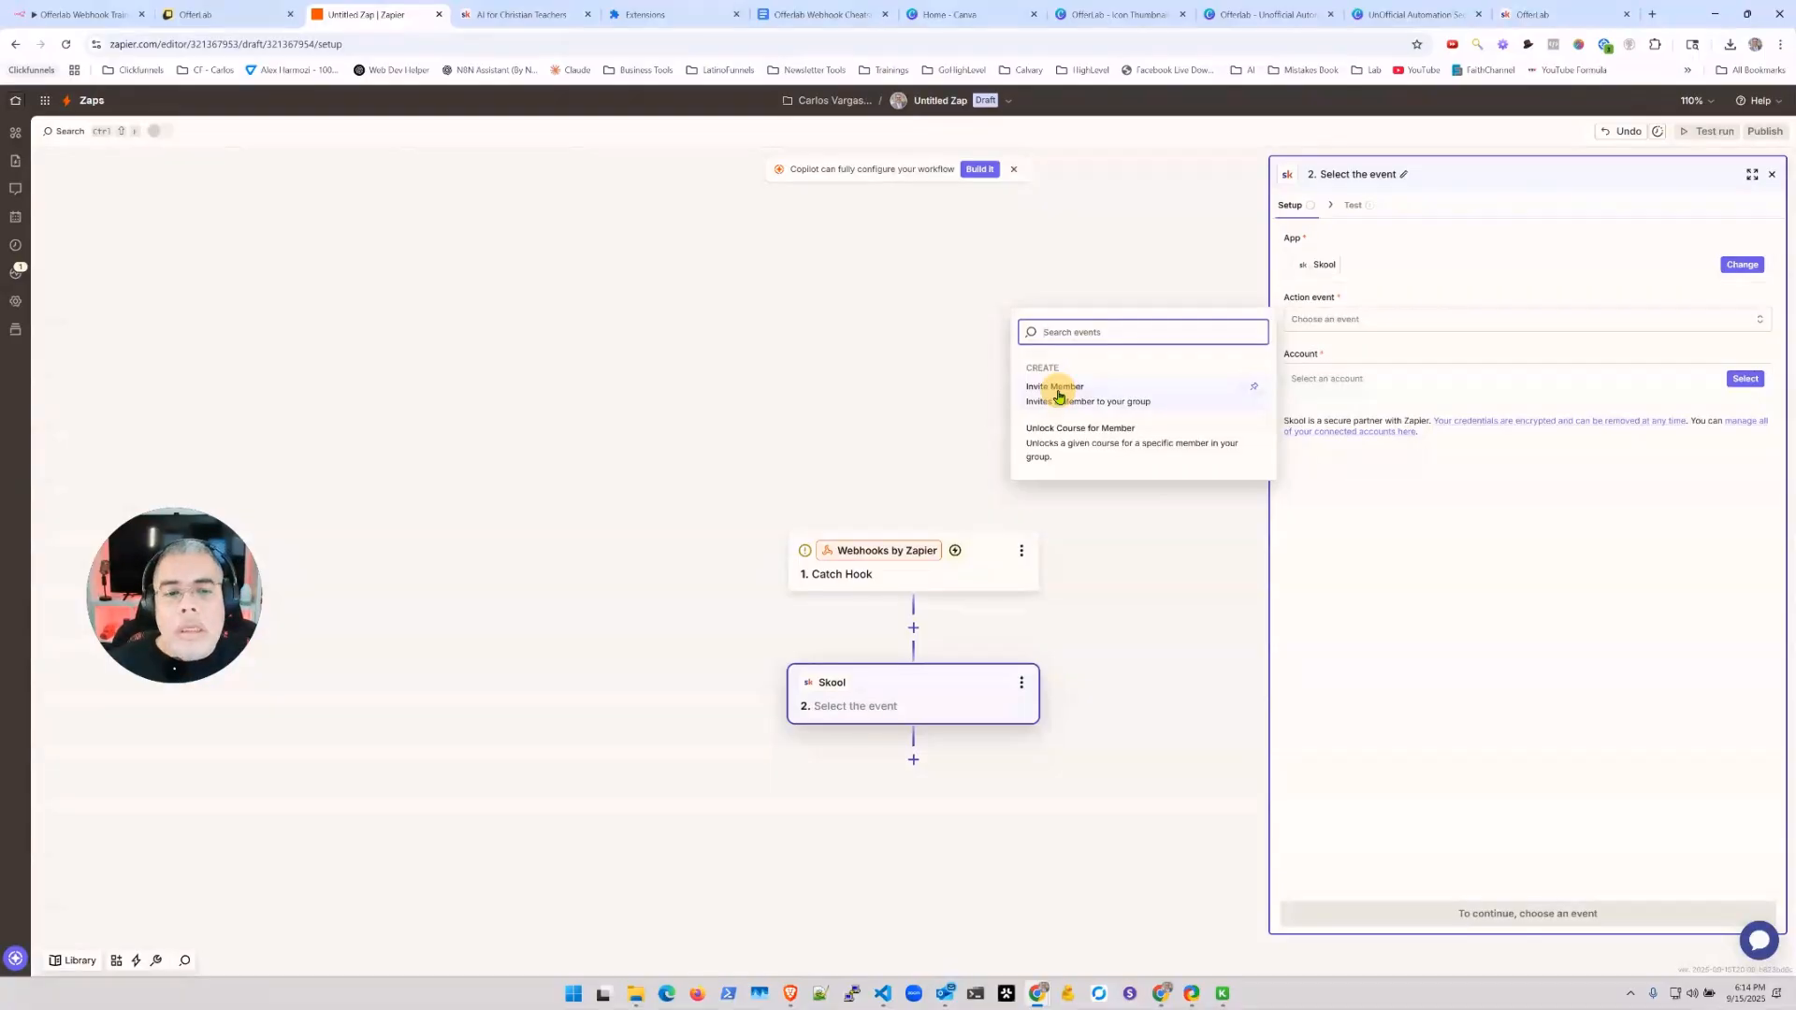
click(1139, 448)
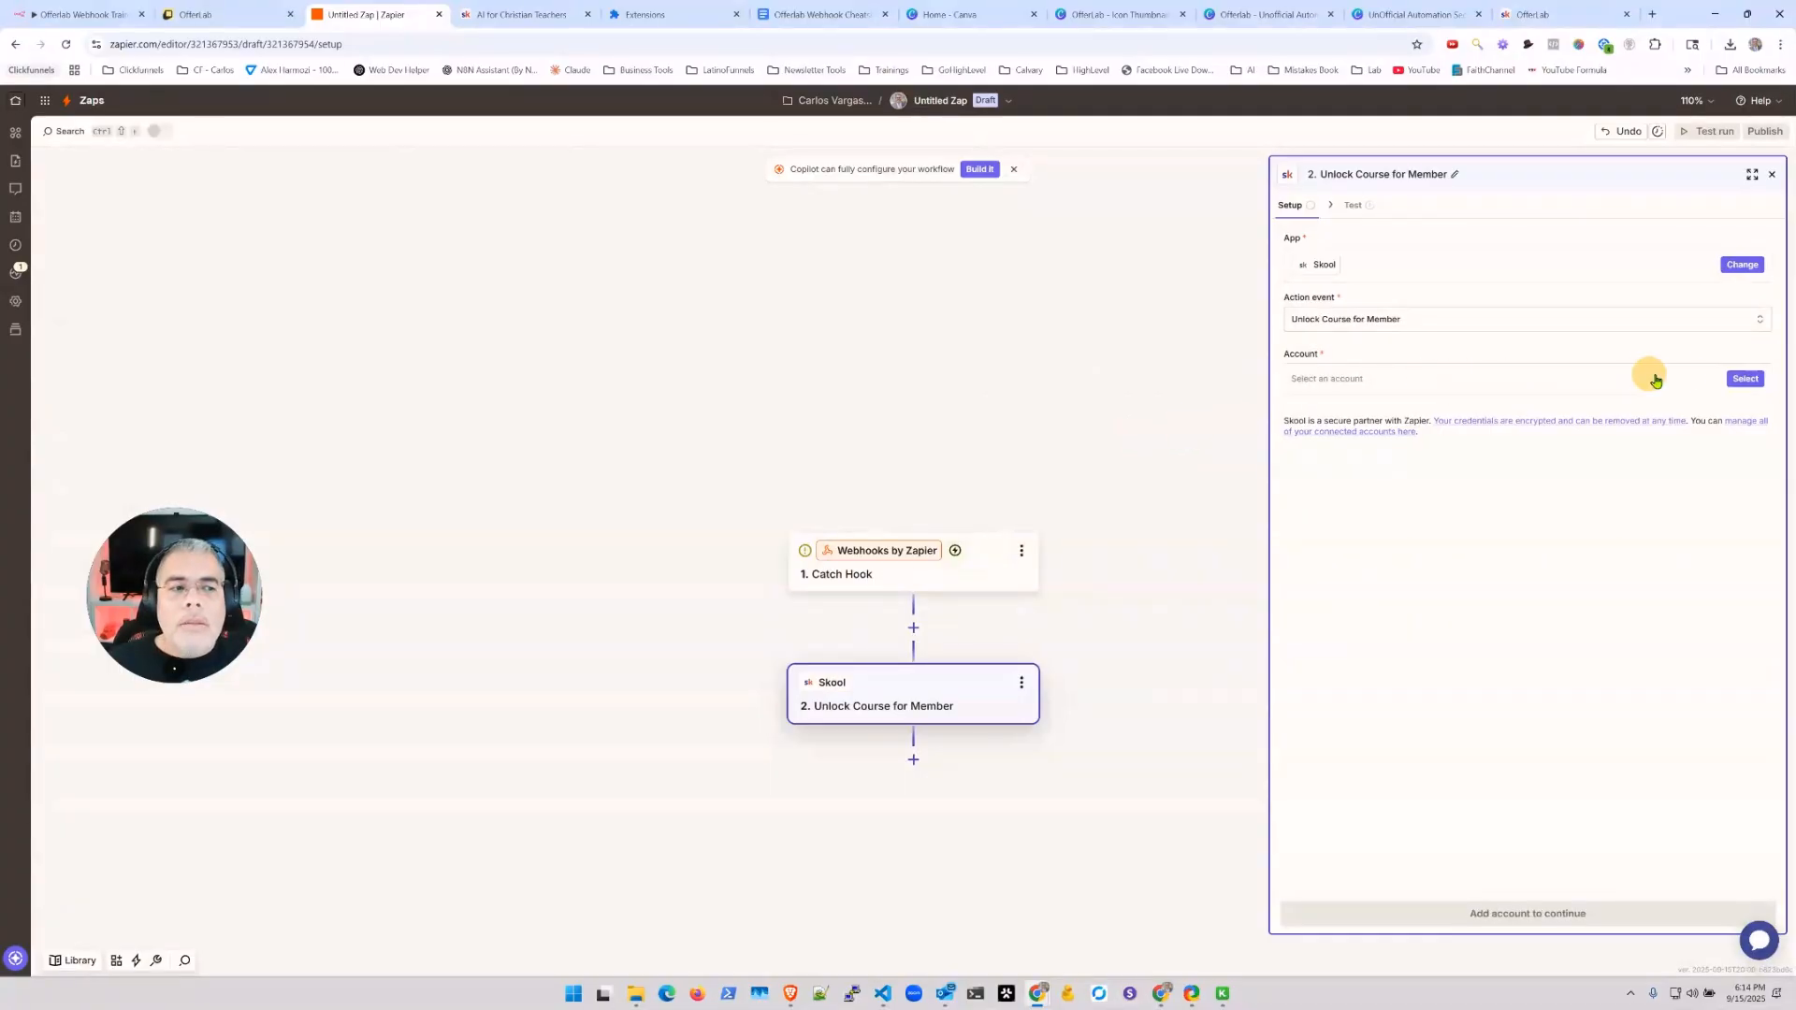
click(1743, 380)
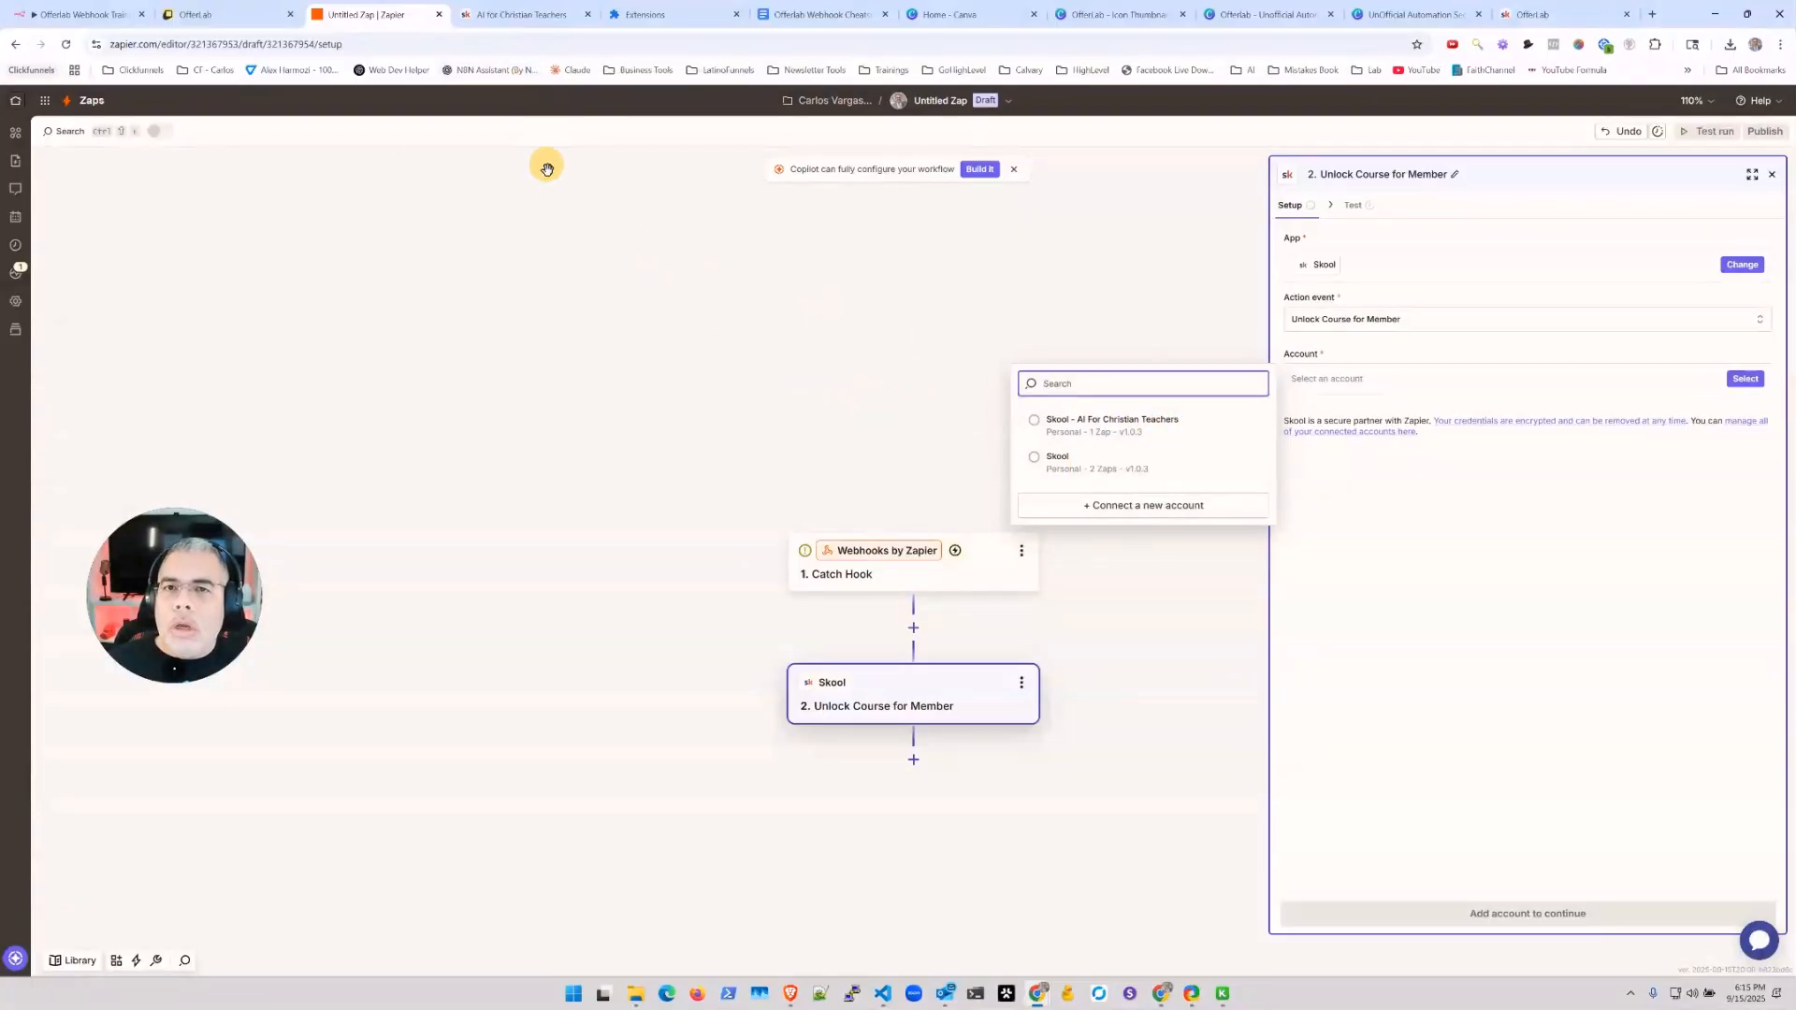
Step: Copy the API key from the Skool group's Plugins > Zapier integration settings
click(516, 16)
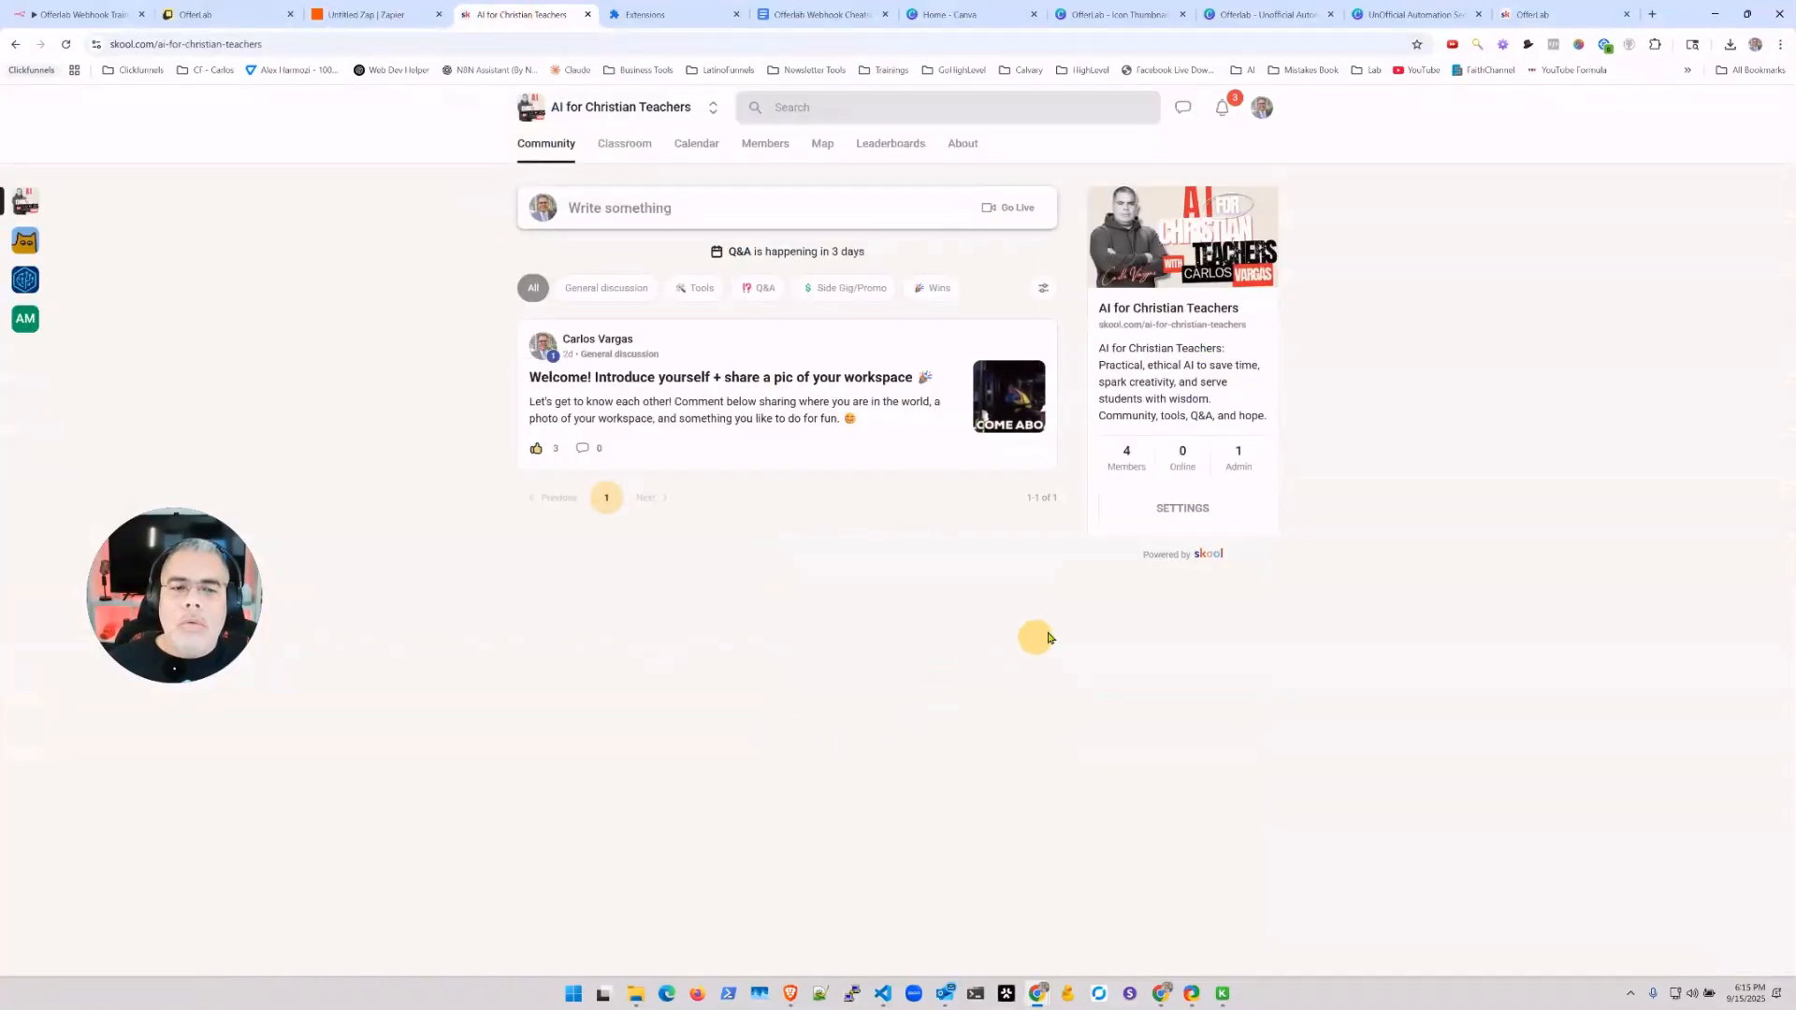
click(1167, 506)
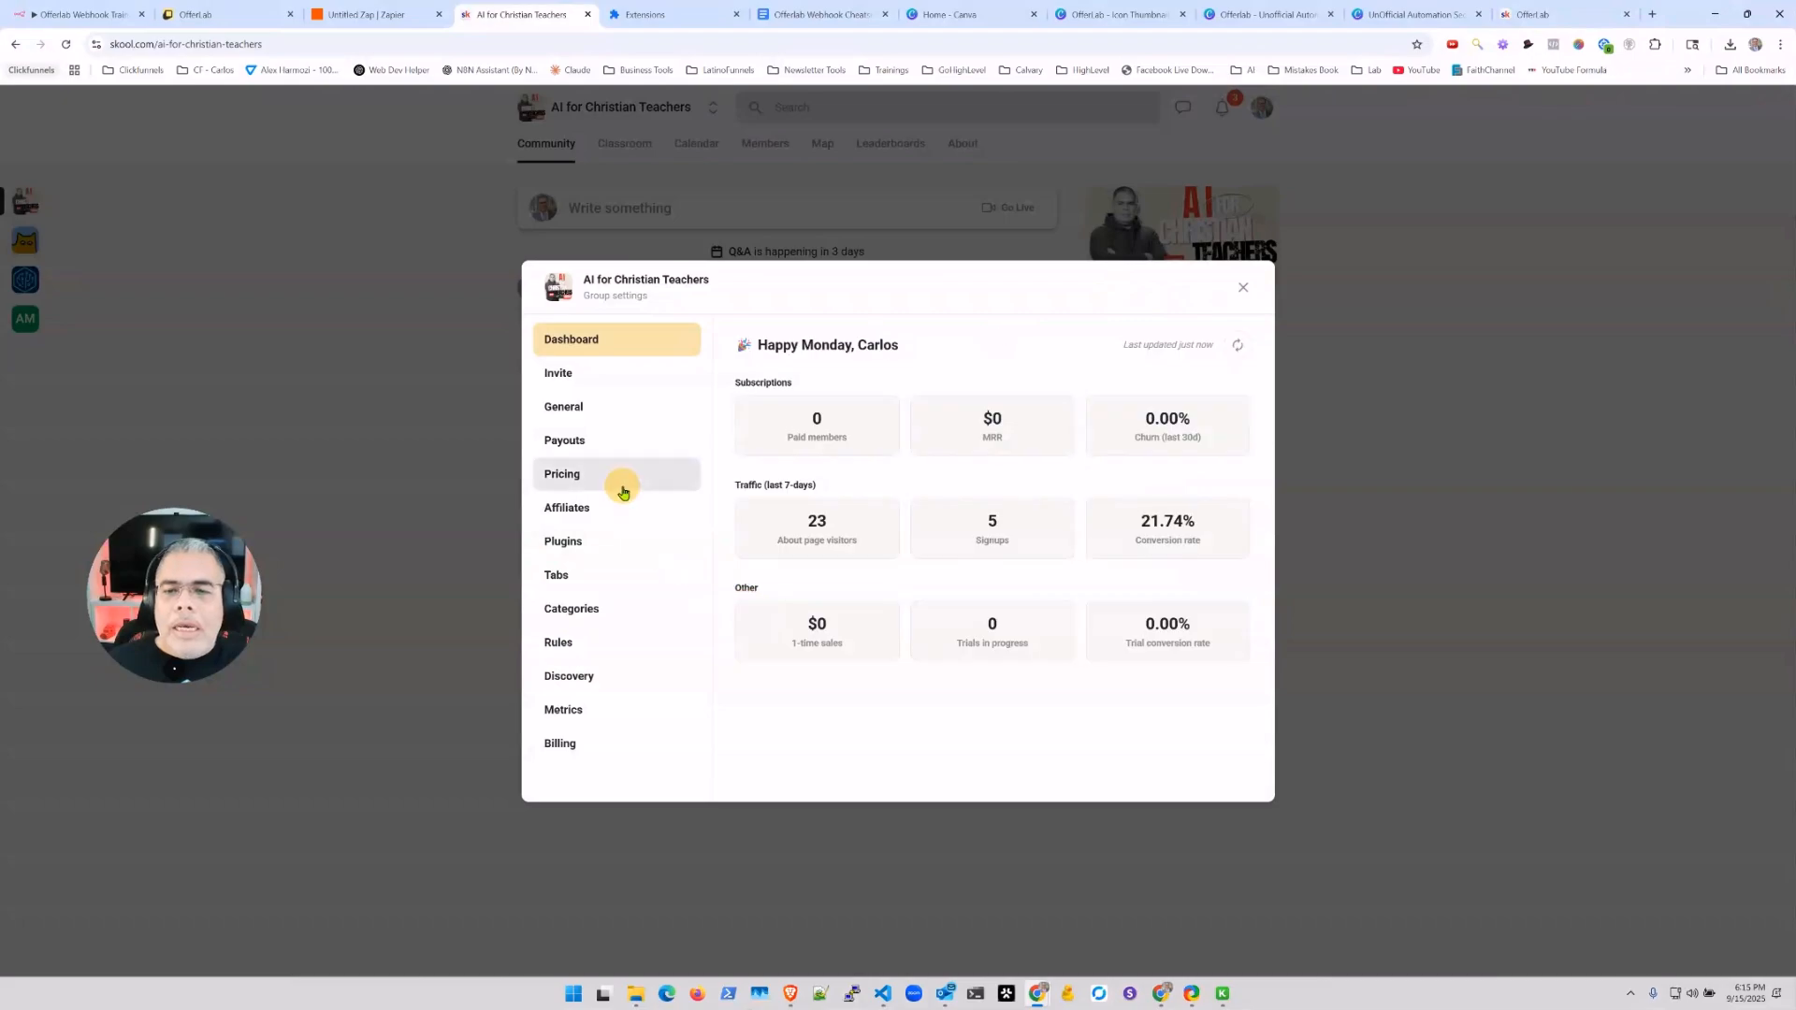
click(573, 550)
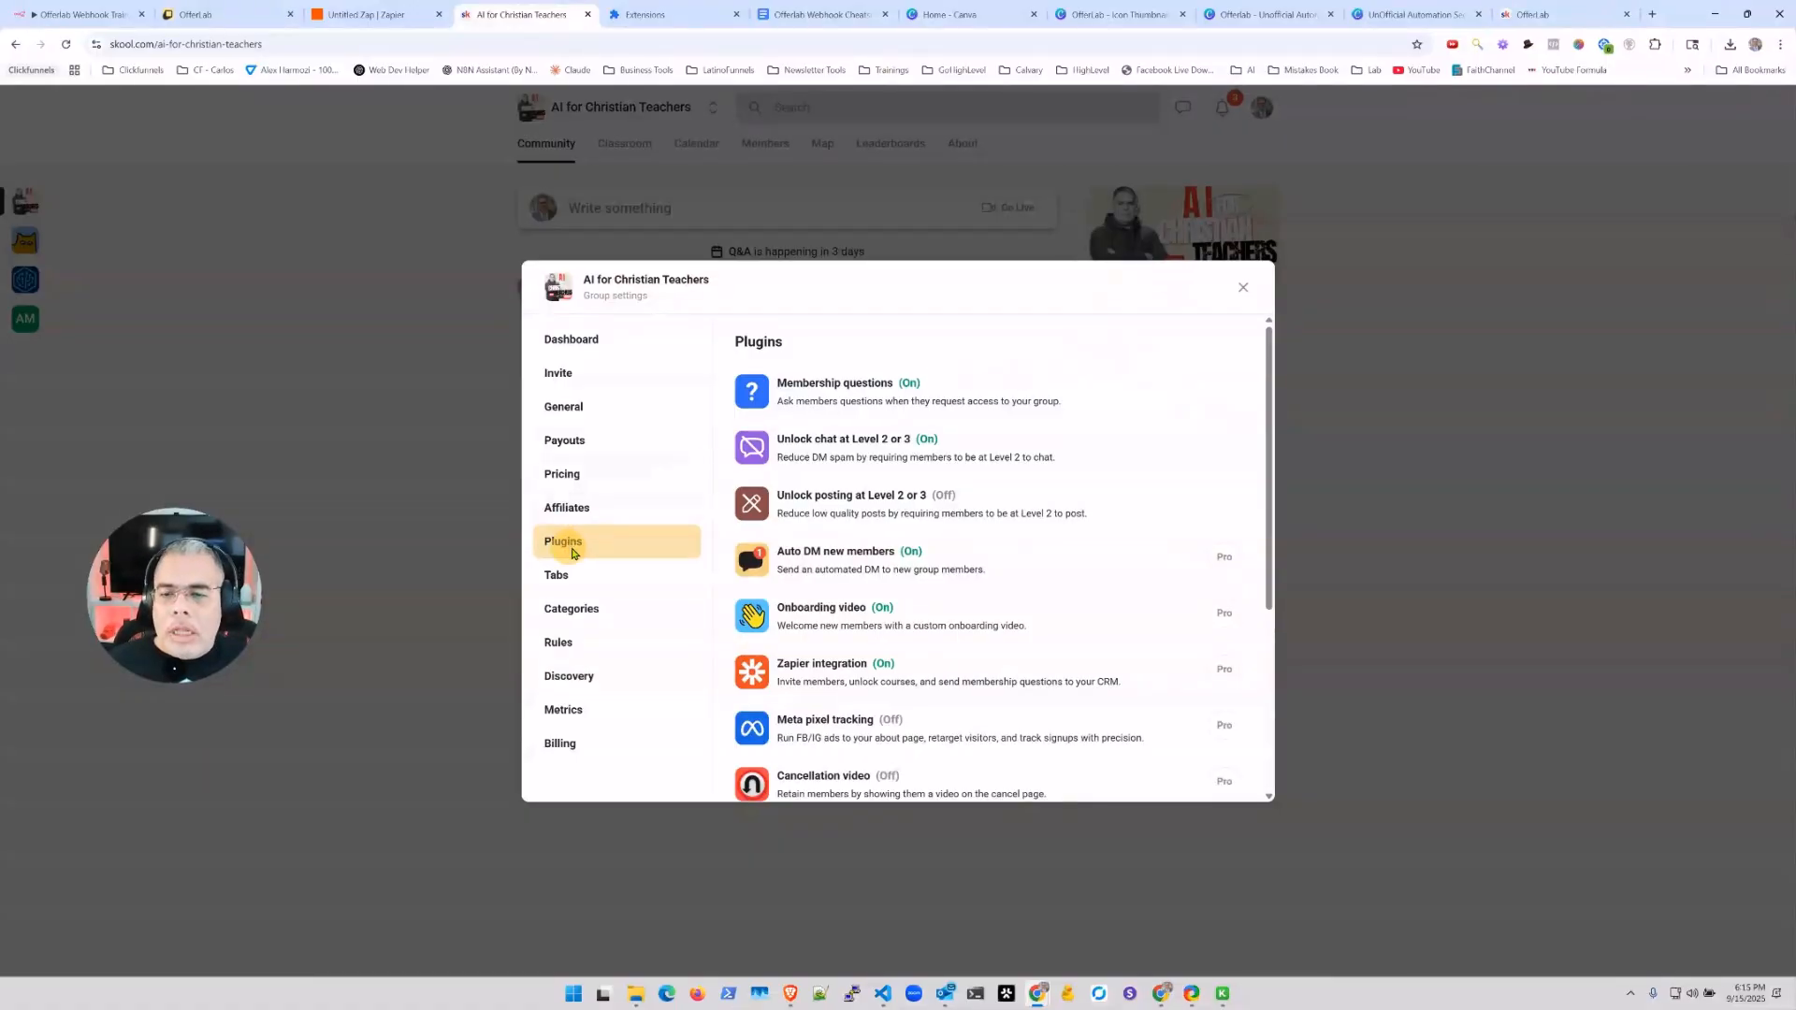
click(837, 672)
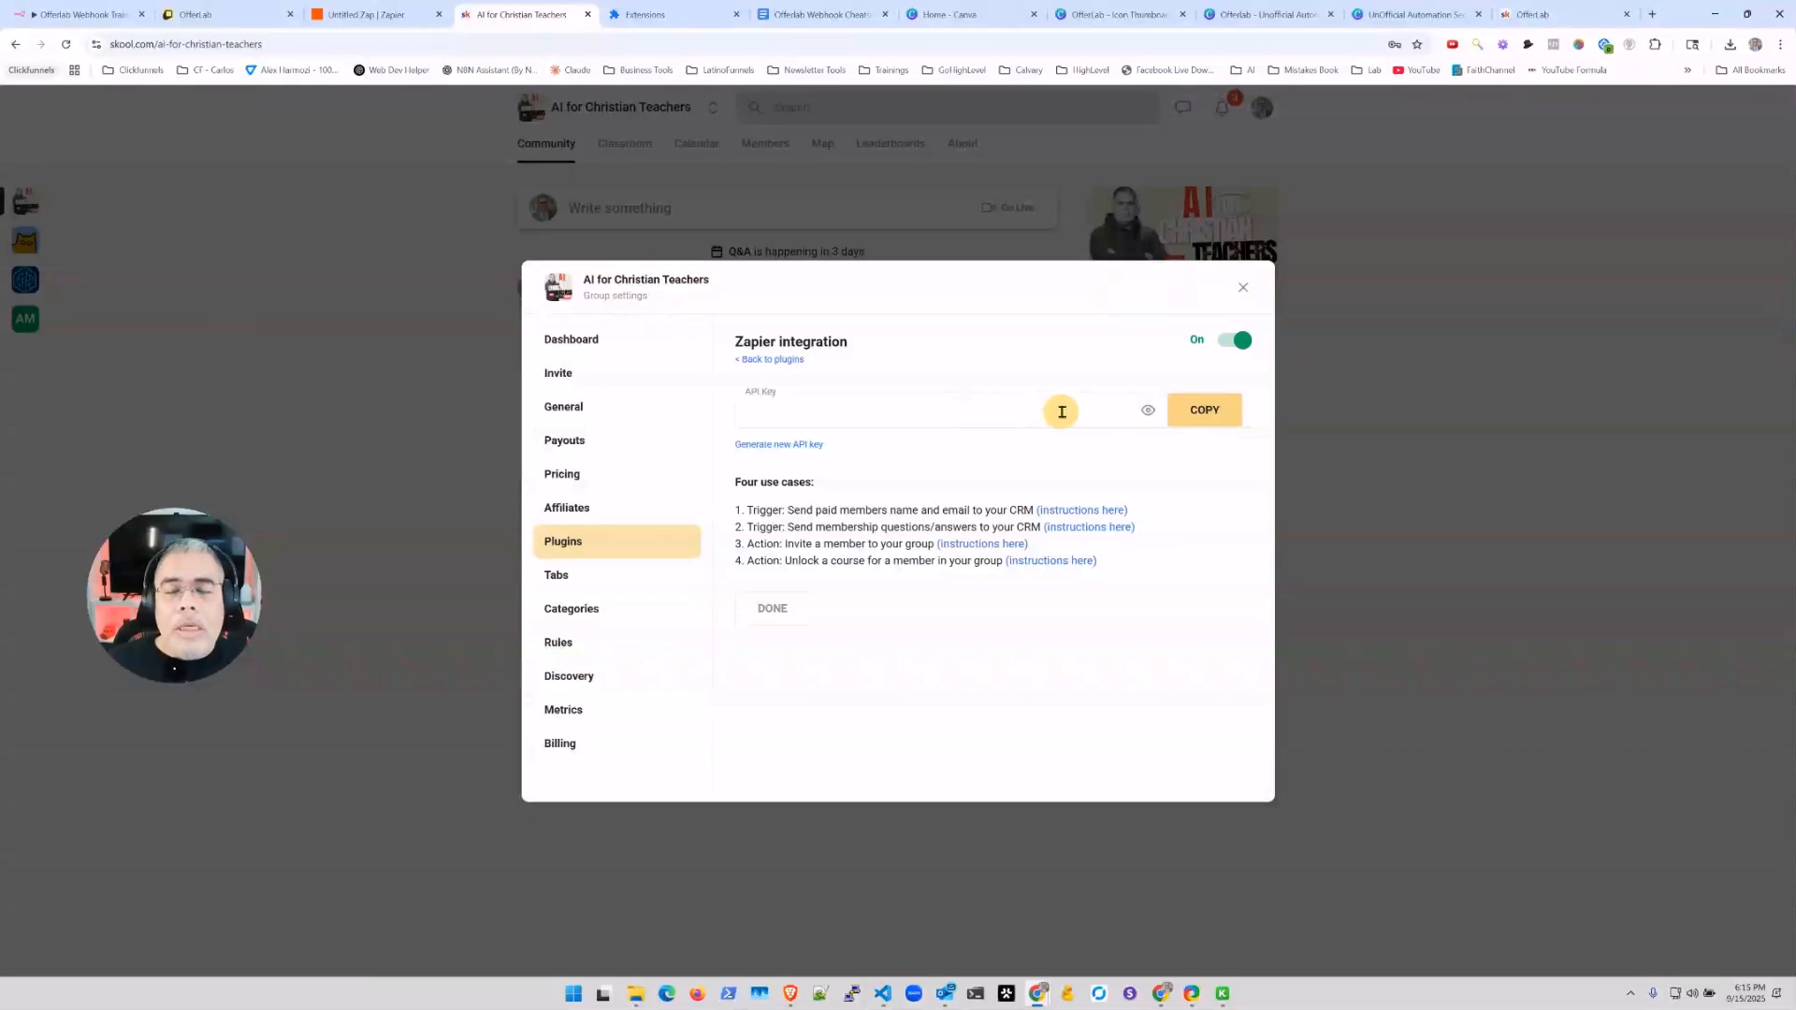
click(1224, 415)
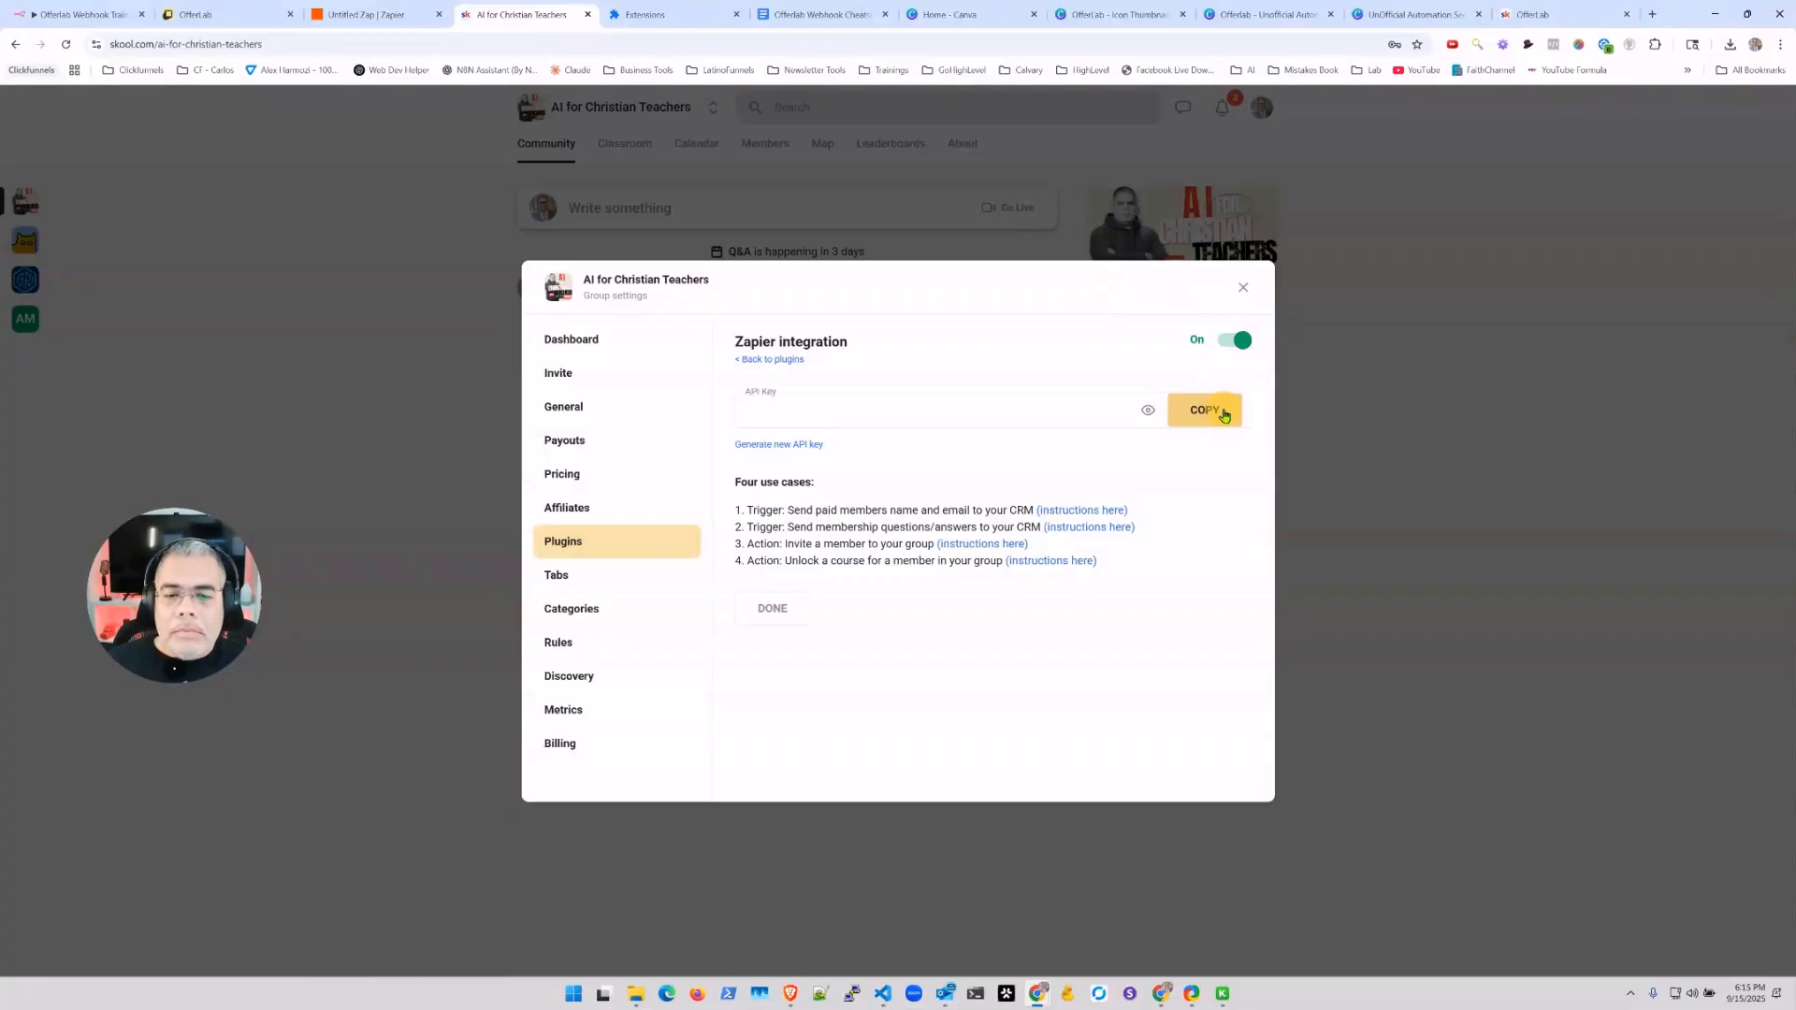
Step: Connect a new Skool account in Zapier using the group URL and the pasted API key
click(356, 19)
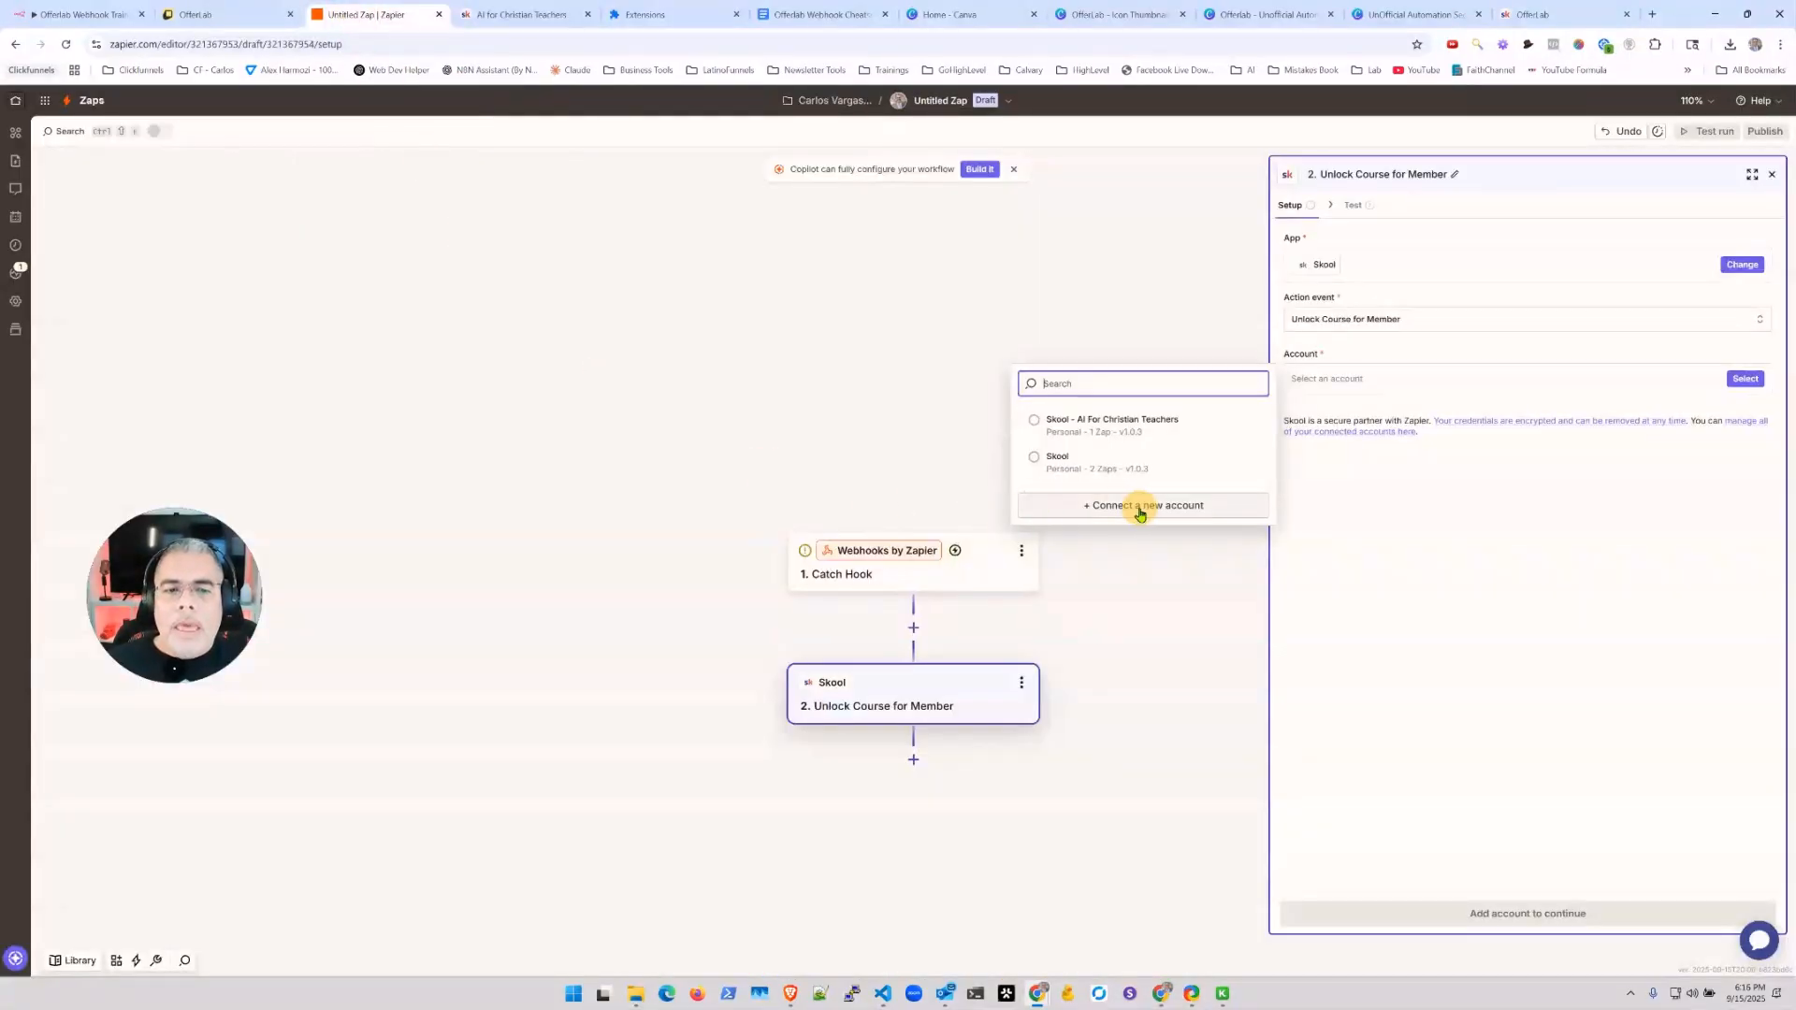
click(1176, 510)
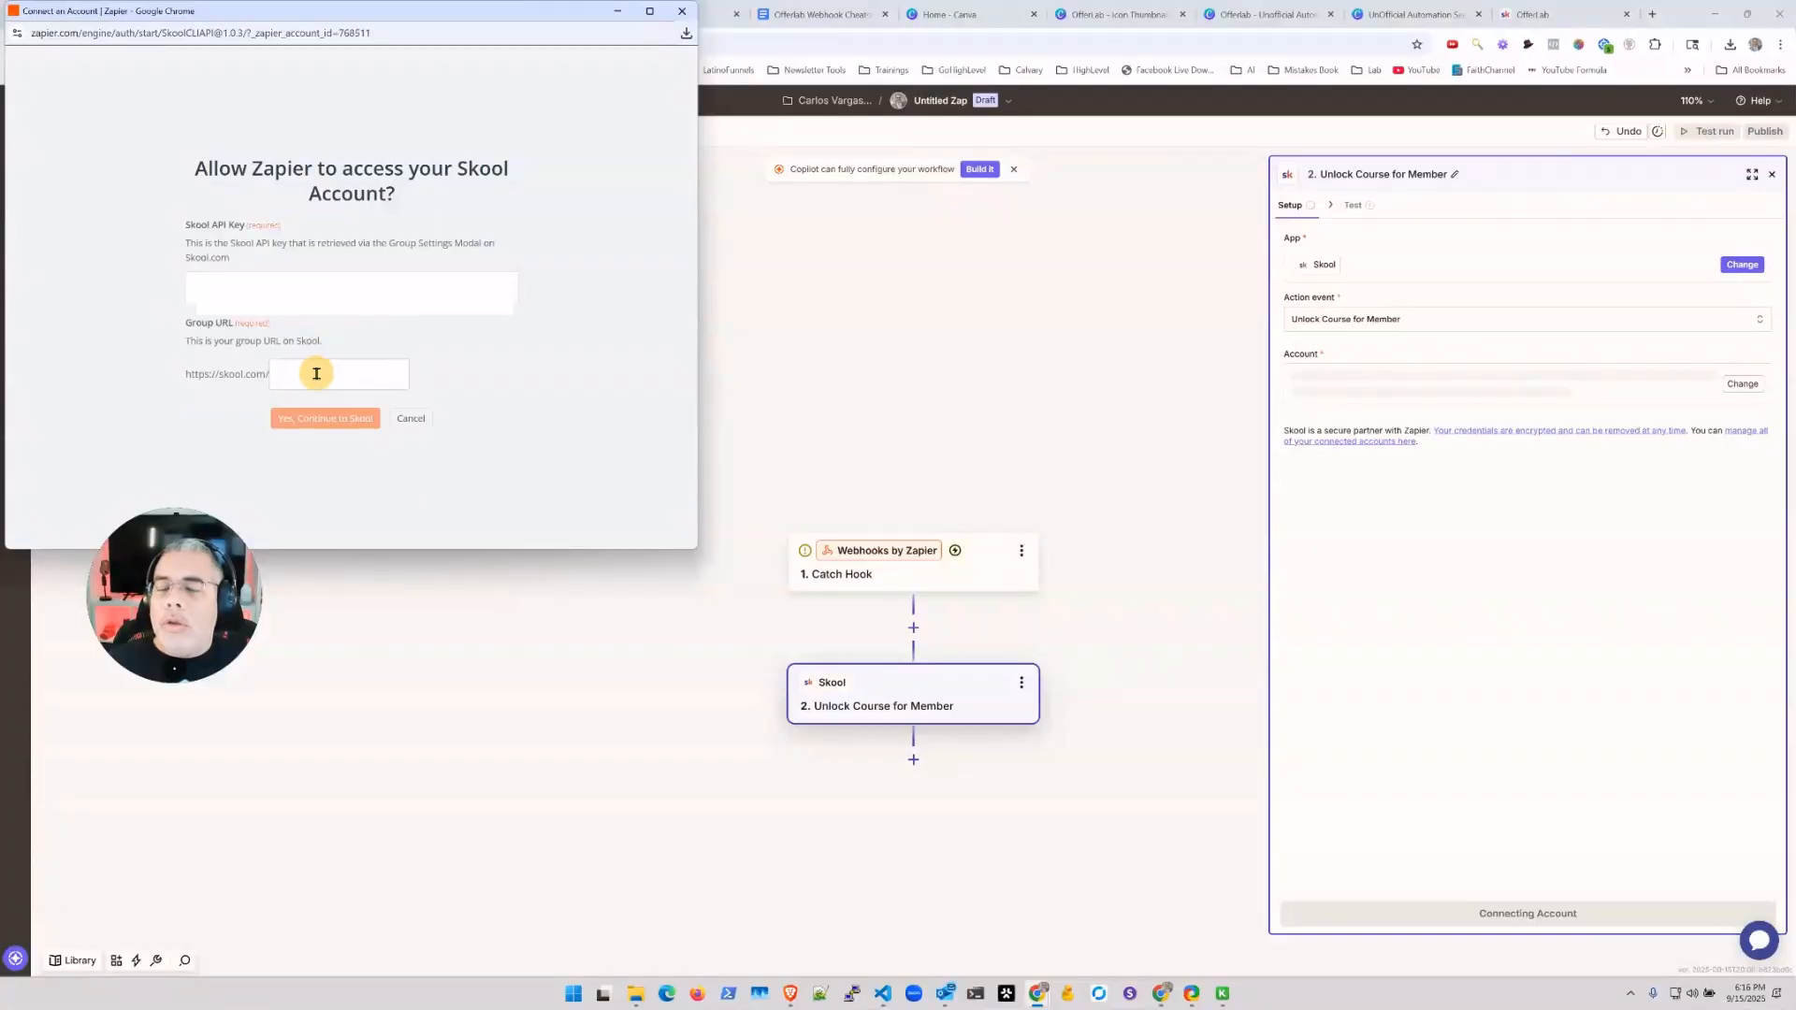
click(316, 373)
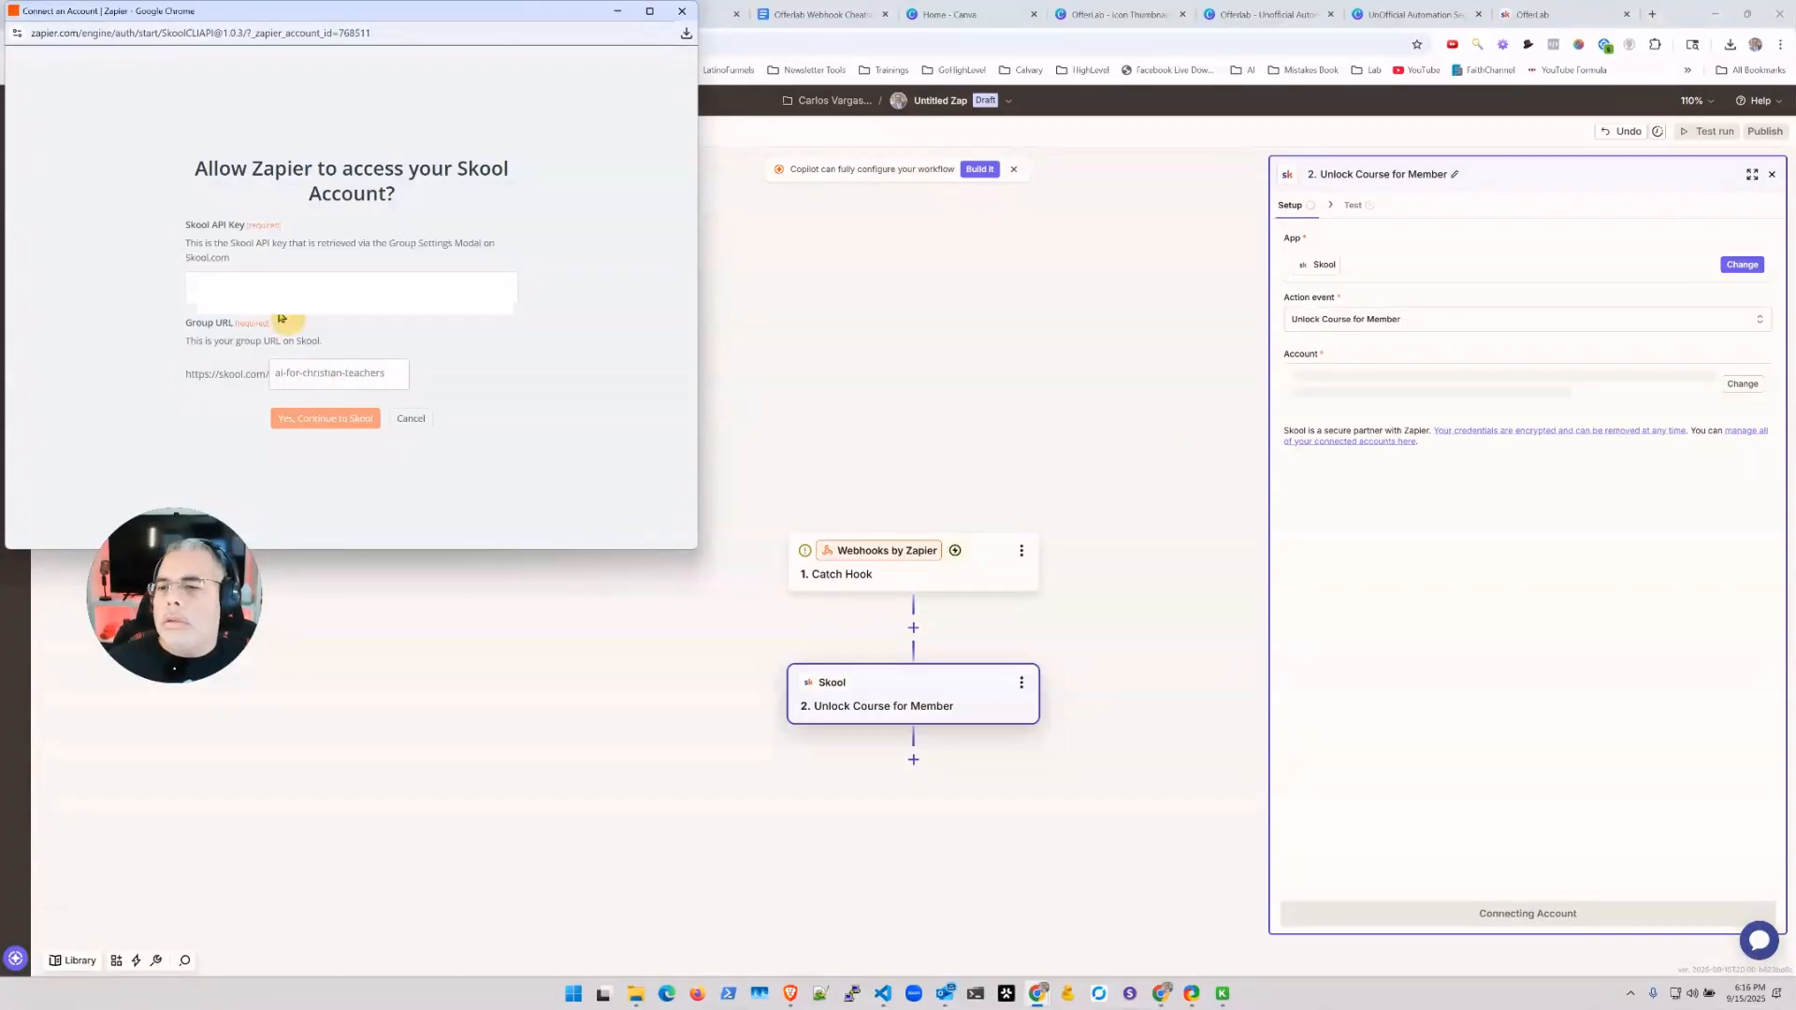
click(262, 288)
key(ctrl+v)
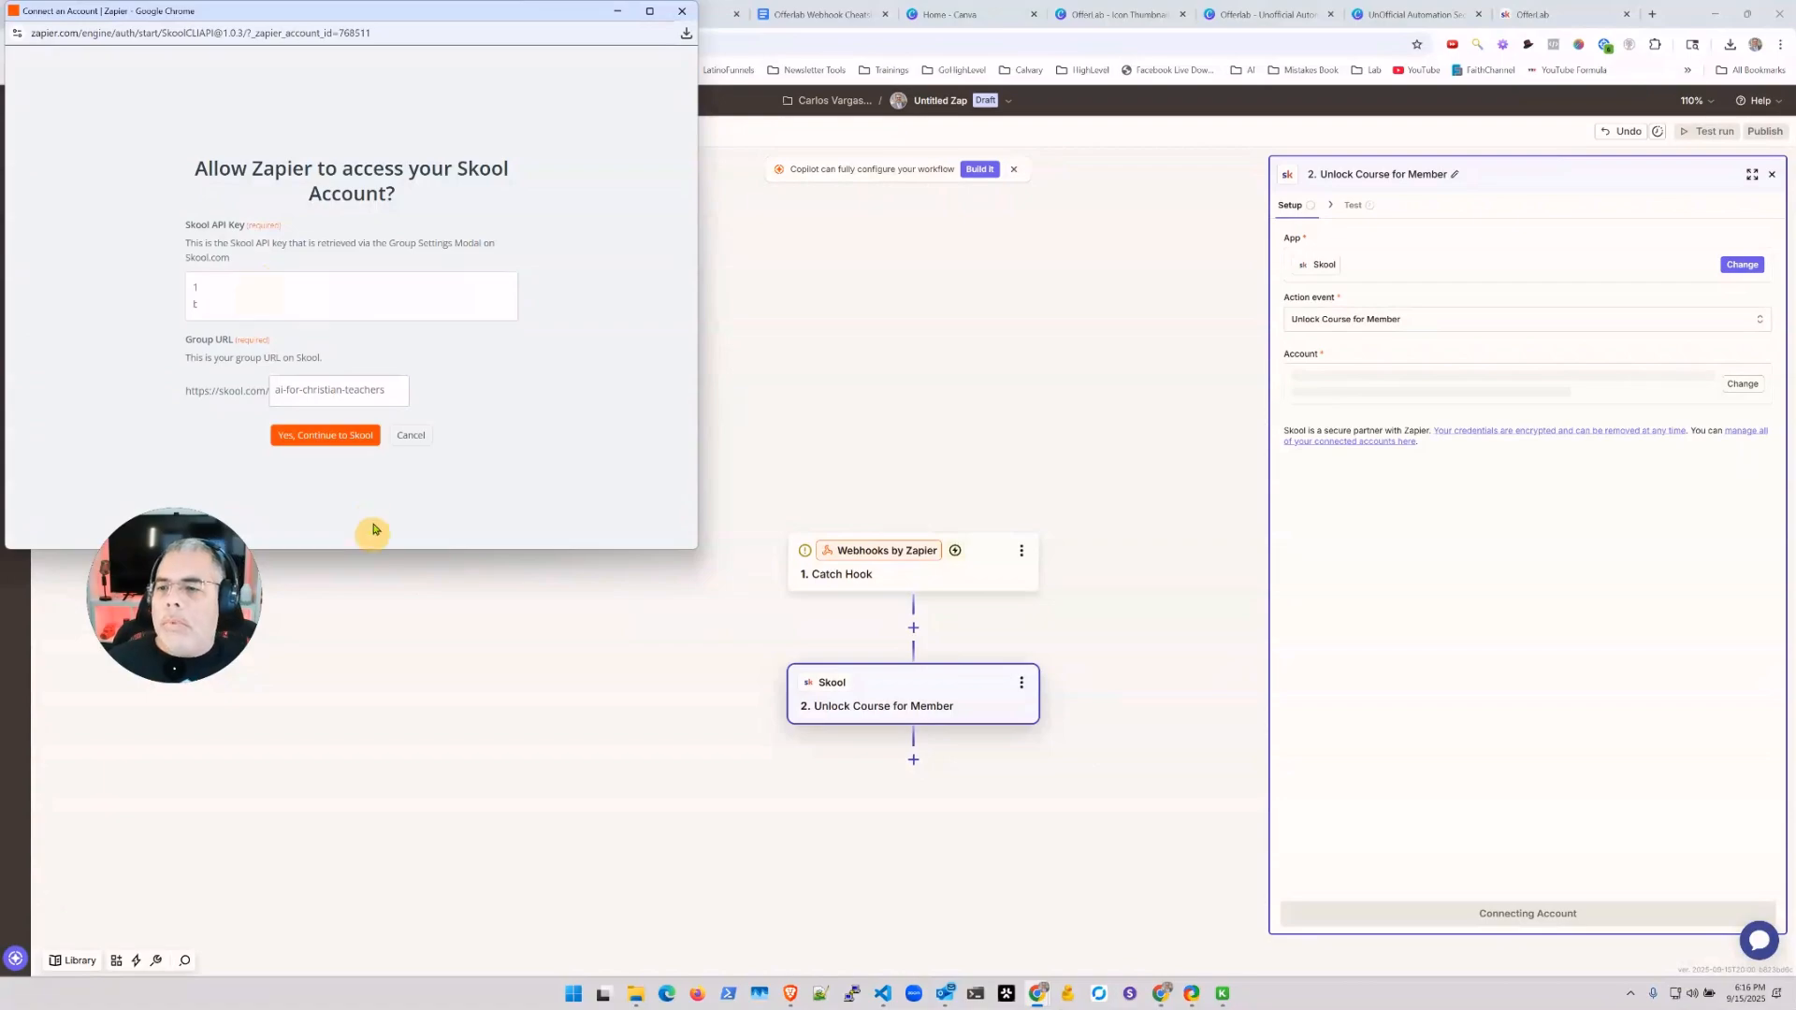
click(323, 436)
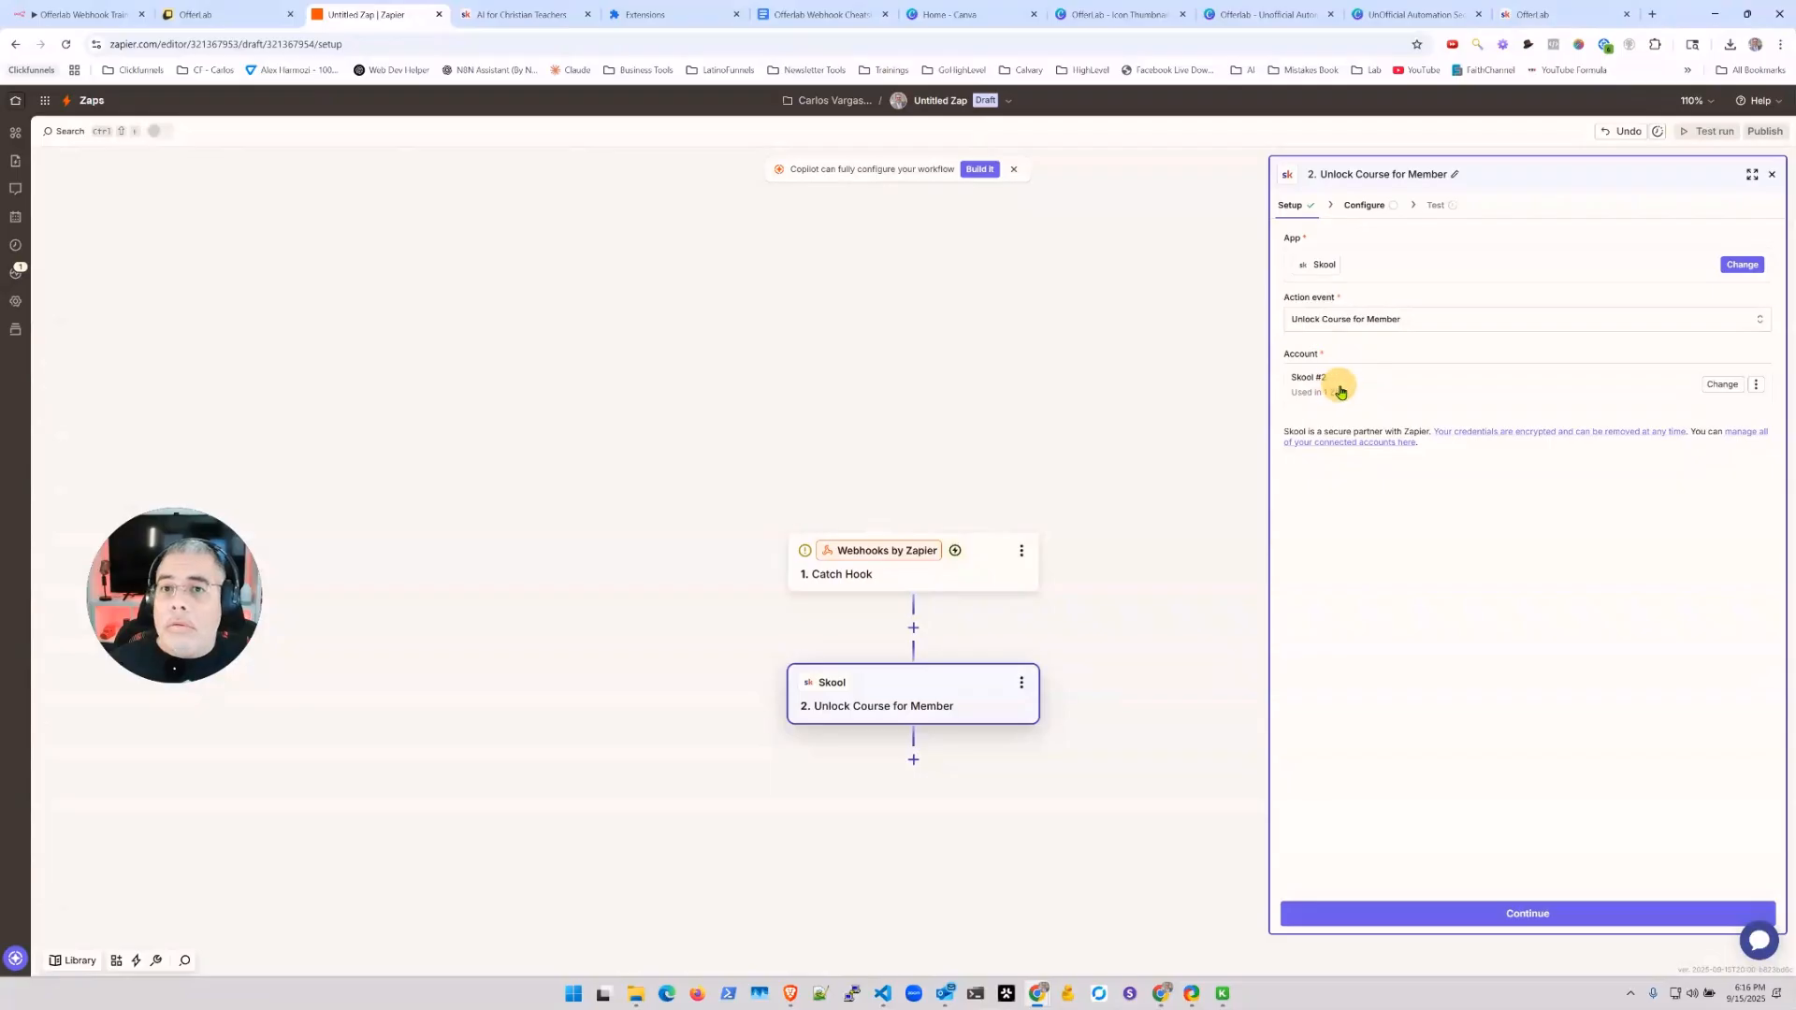
Step: Continue to the Skool step's Email Address and Courses settings and list the courses, showing Mastering MS Copilot
click(1496, 912)
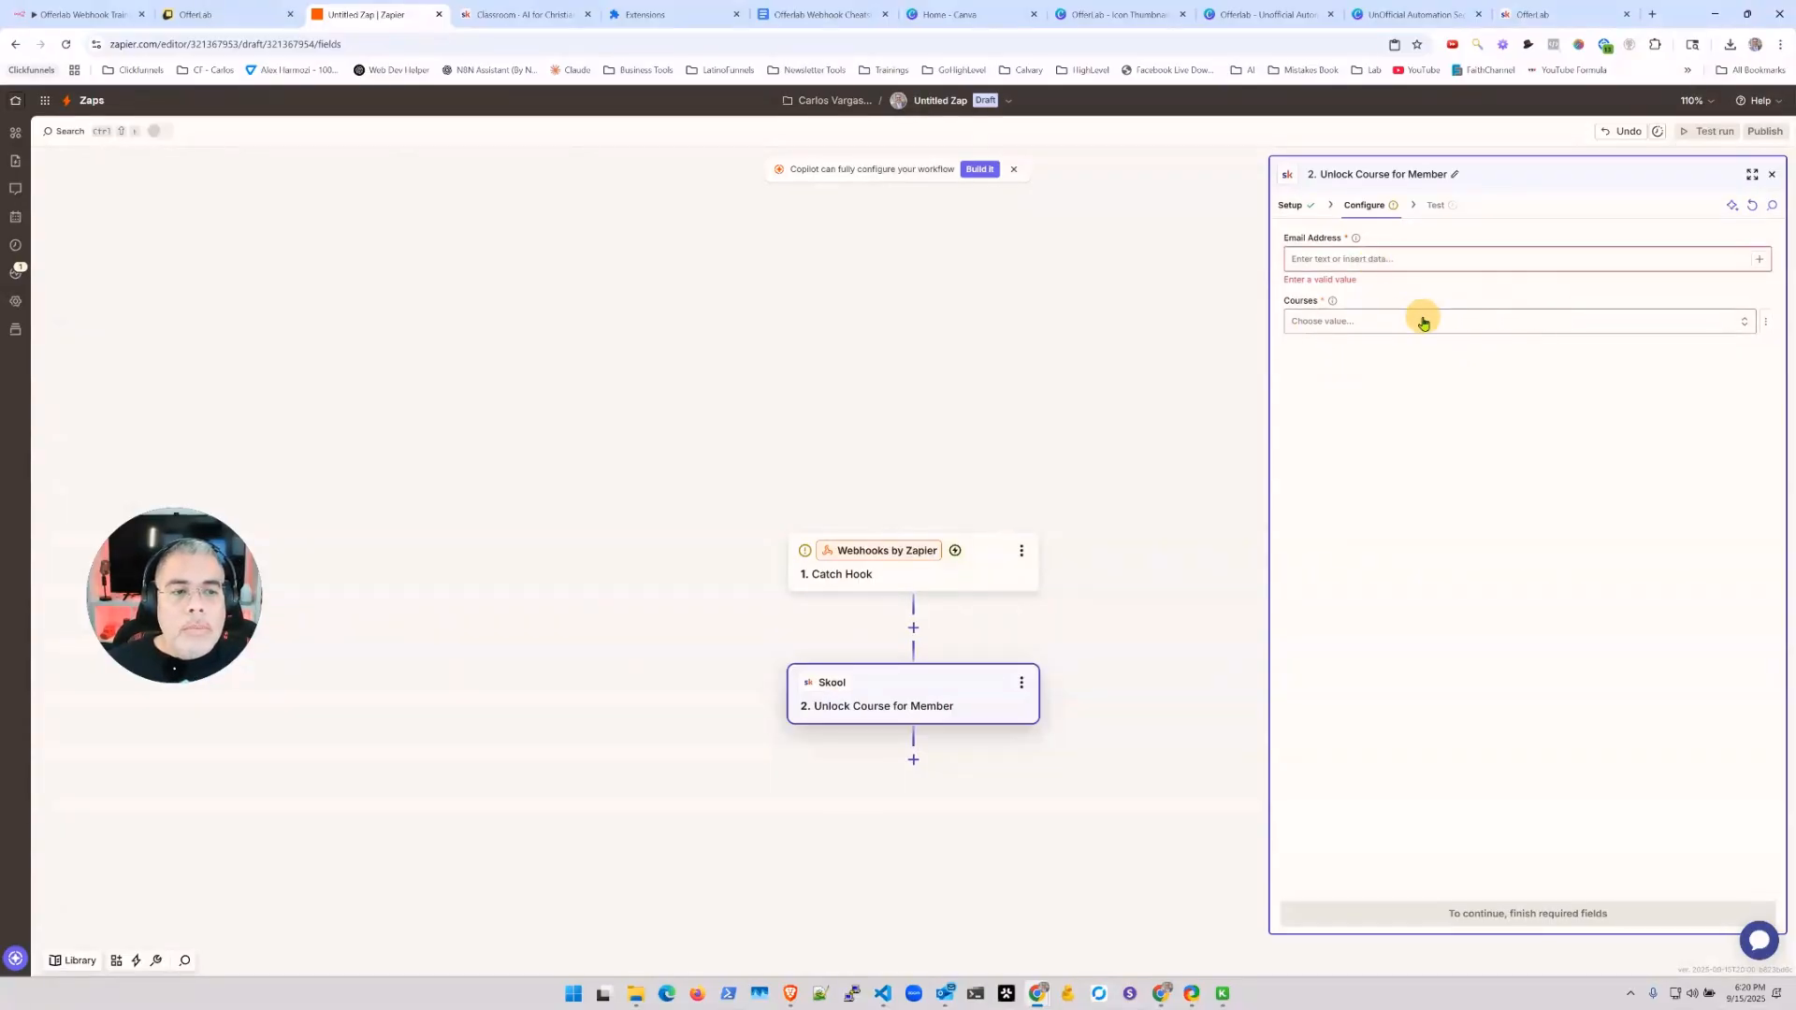
click(1724, 322)
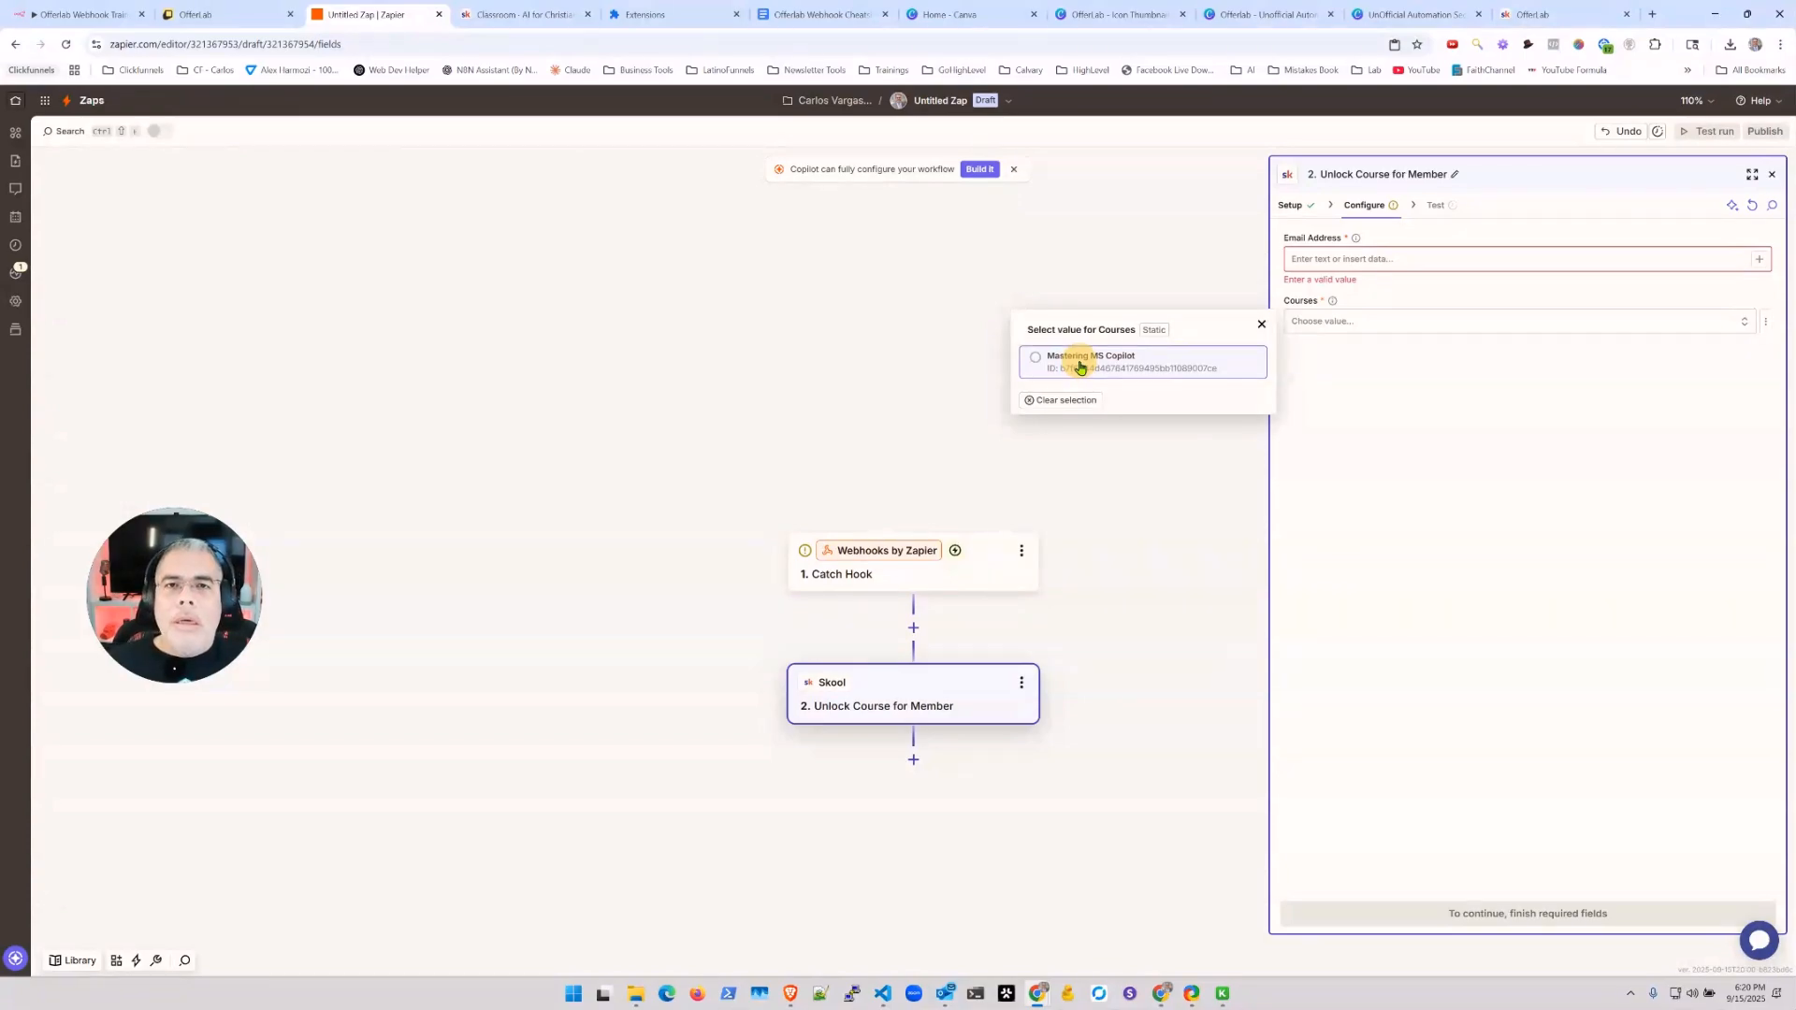
Step: In Skool's Classroom, check access settings for Start Here, Live Q&A Sessions and Mastering MS Copilot courses
click(540, 19)
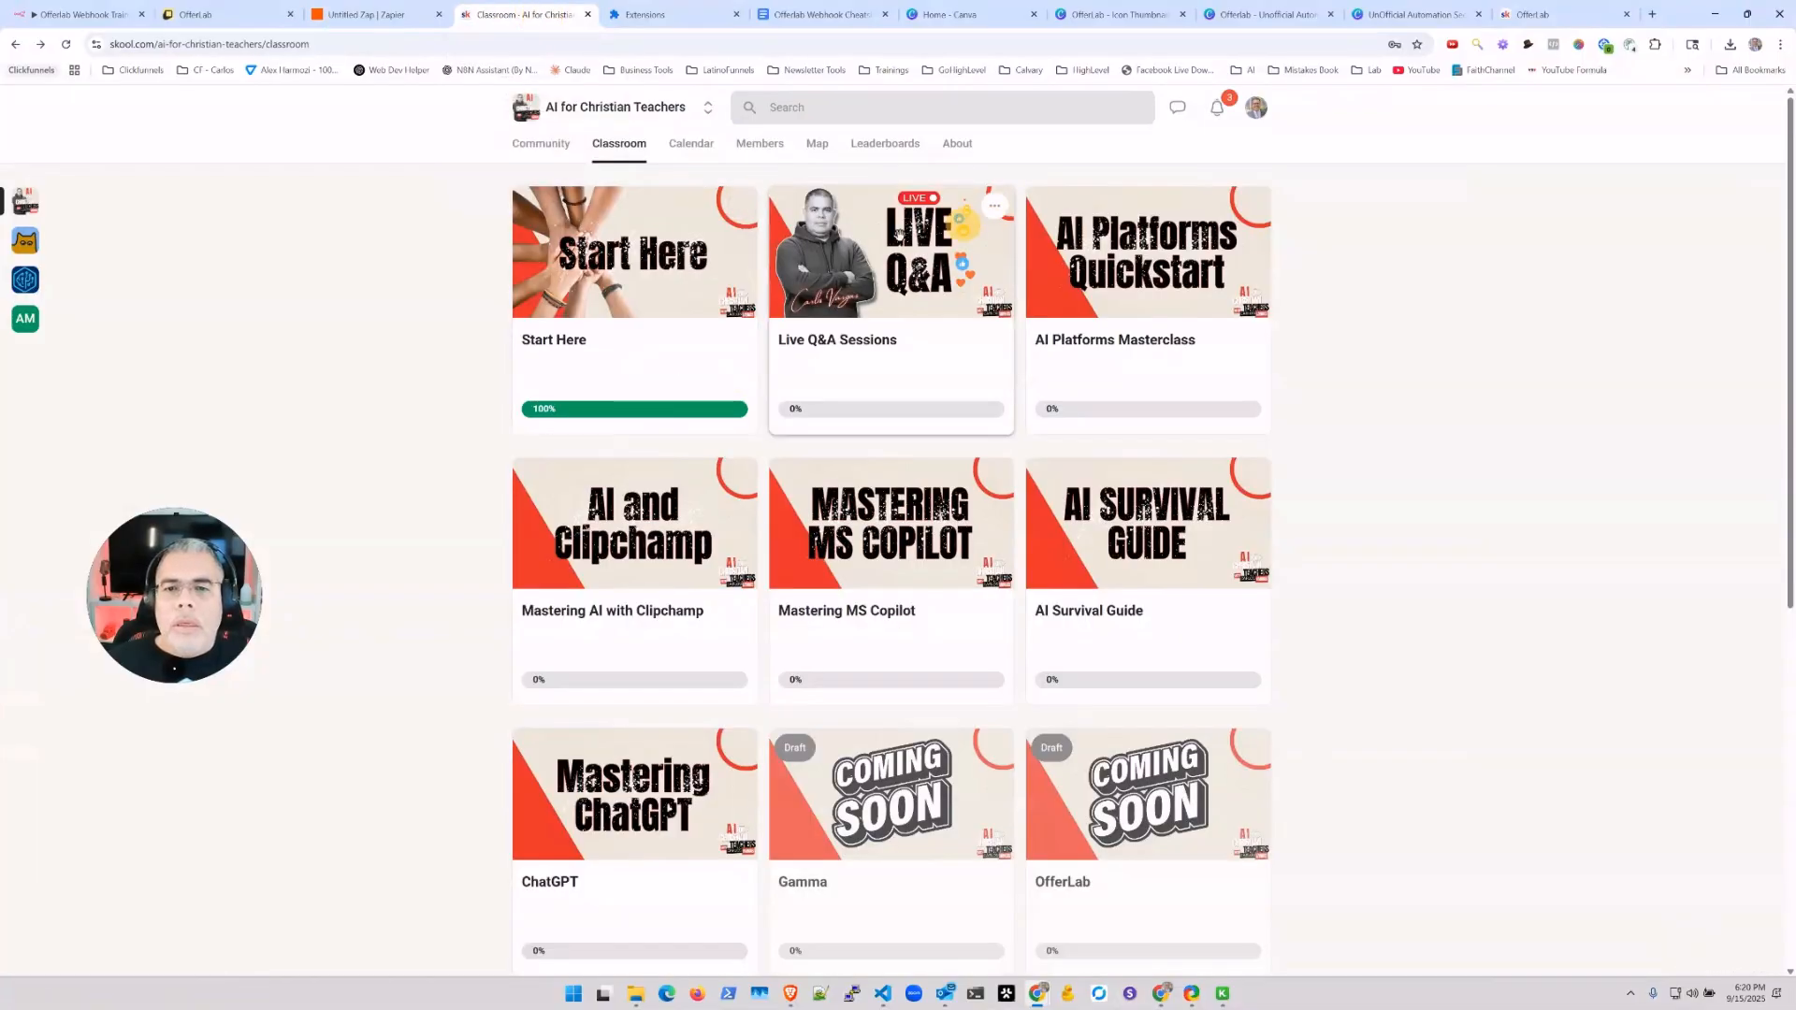
click(738, 205)
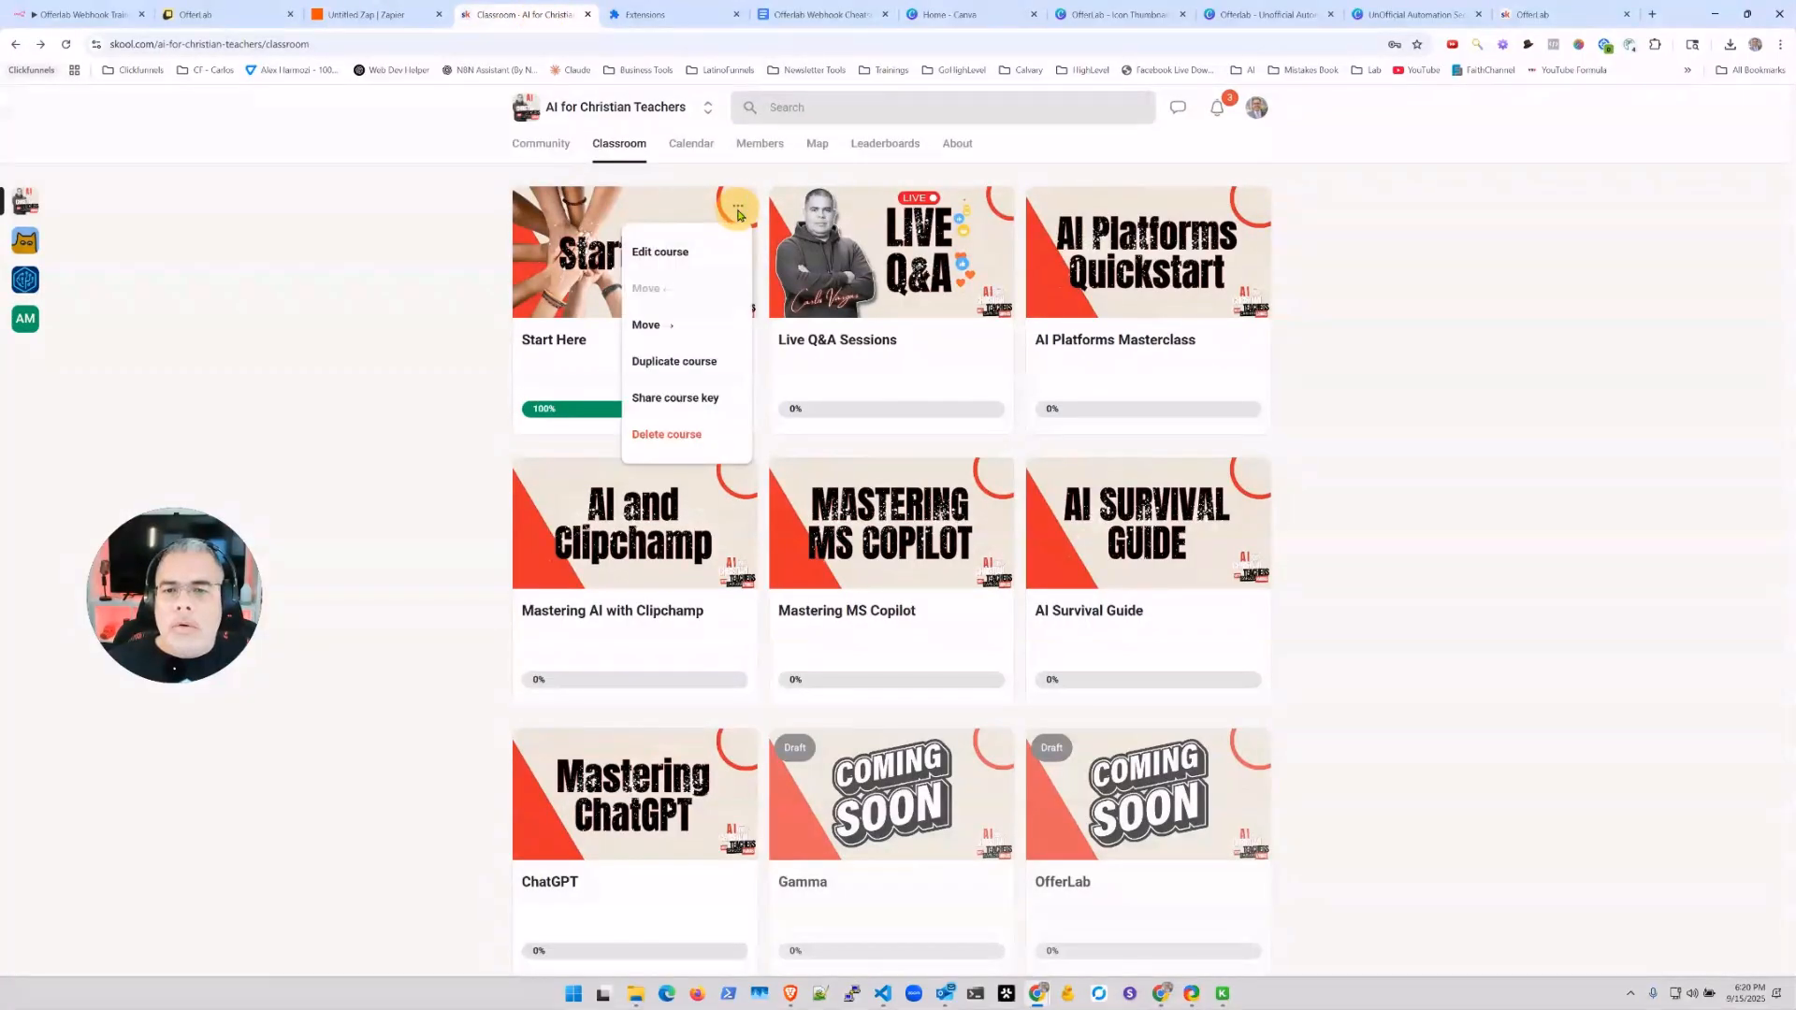
click(665, 274)
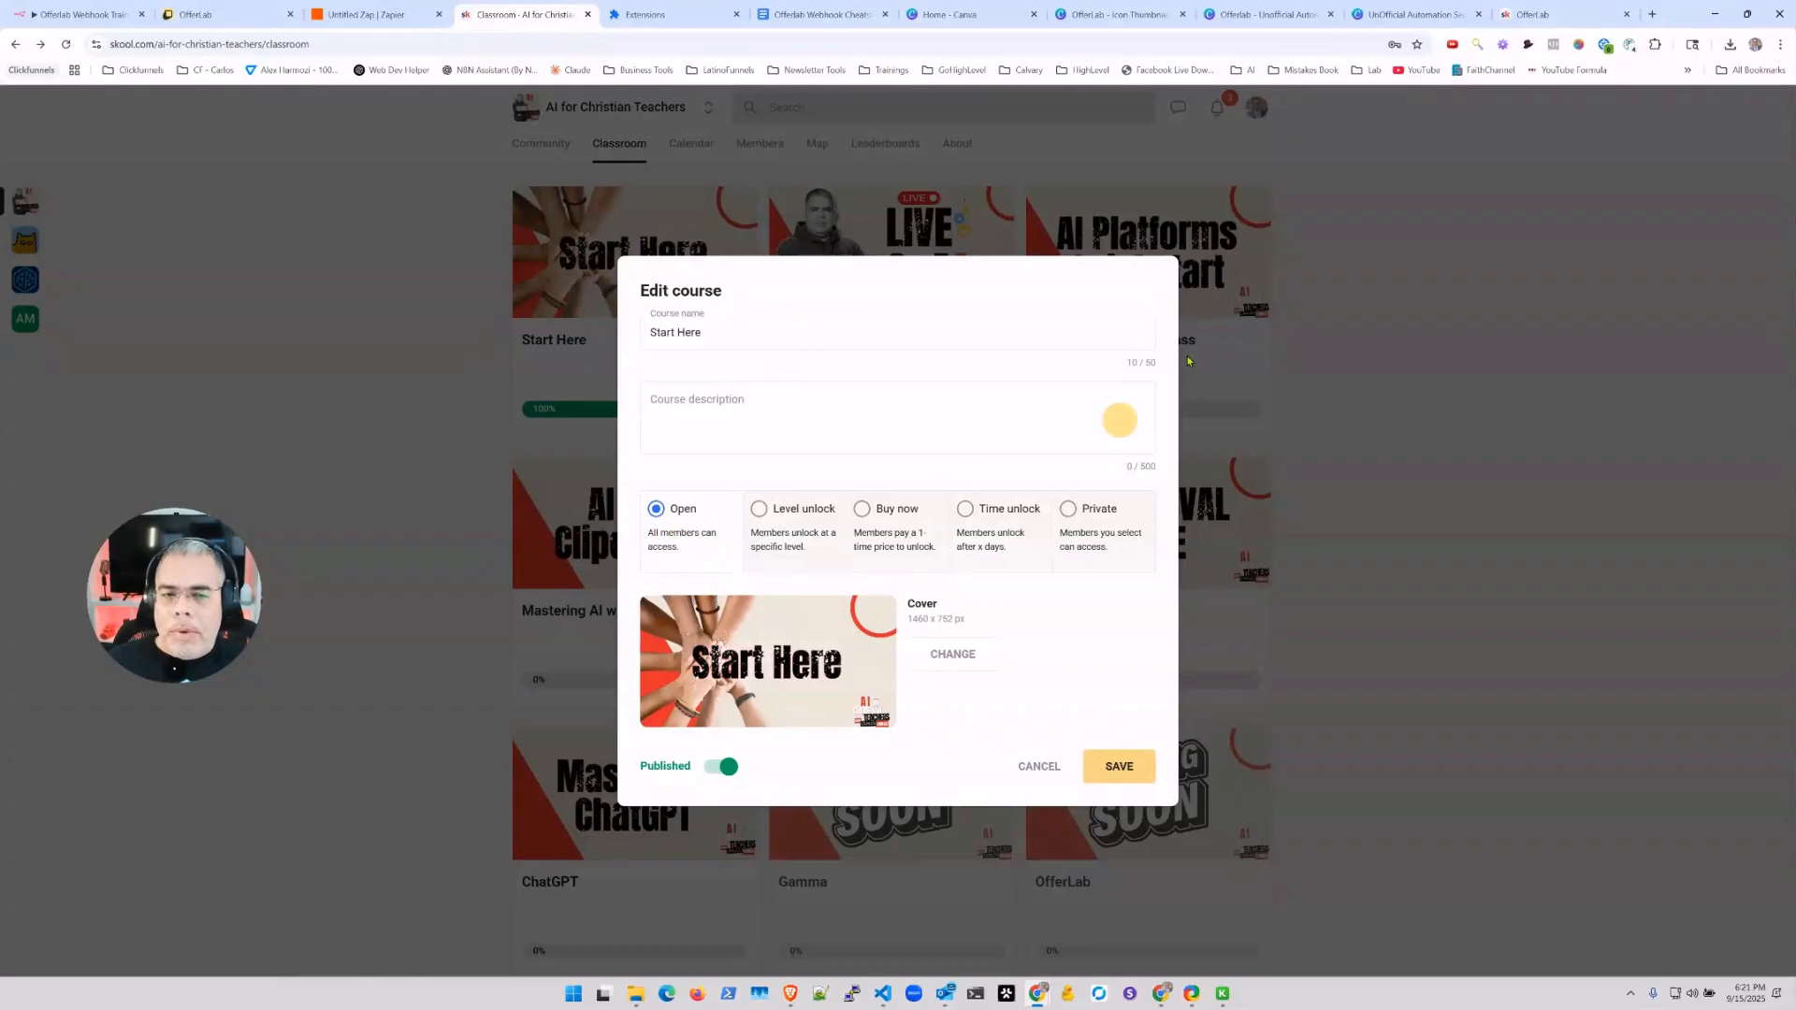
click(1244, 271)
click(994, 205)
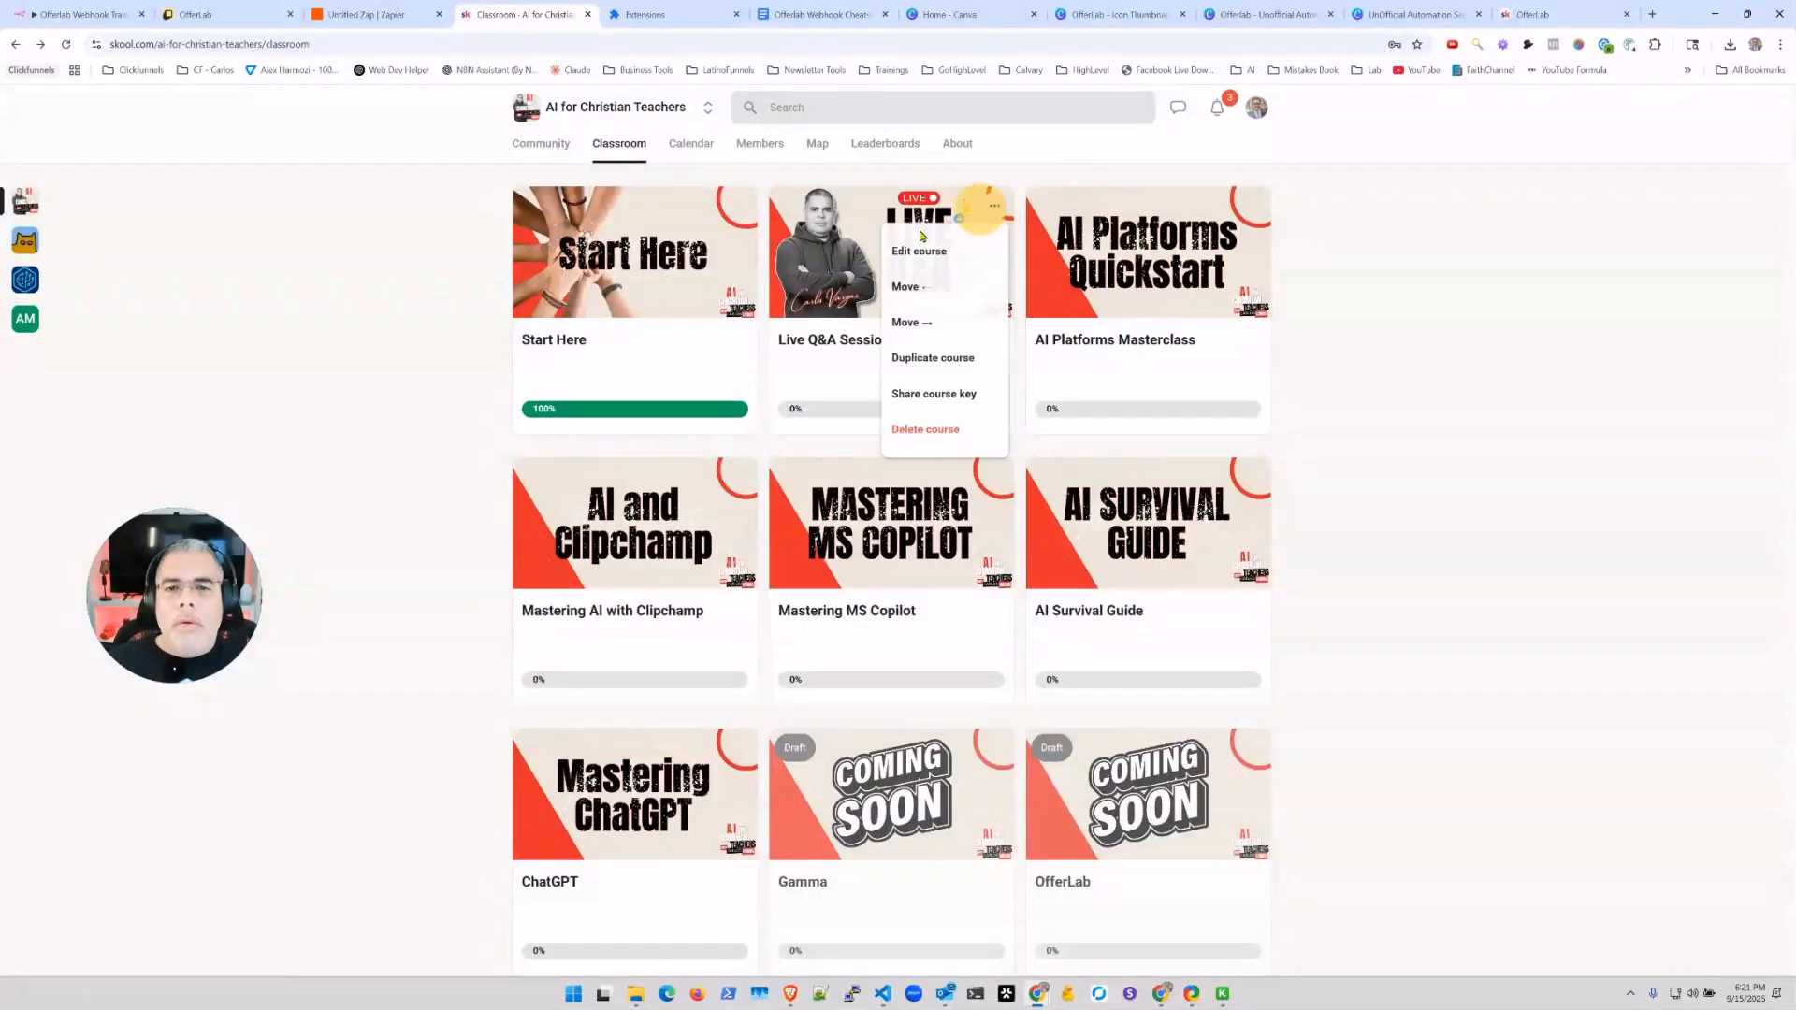
click(924, 251)
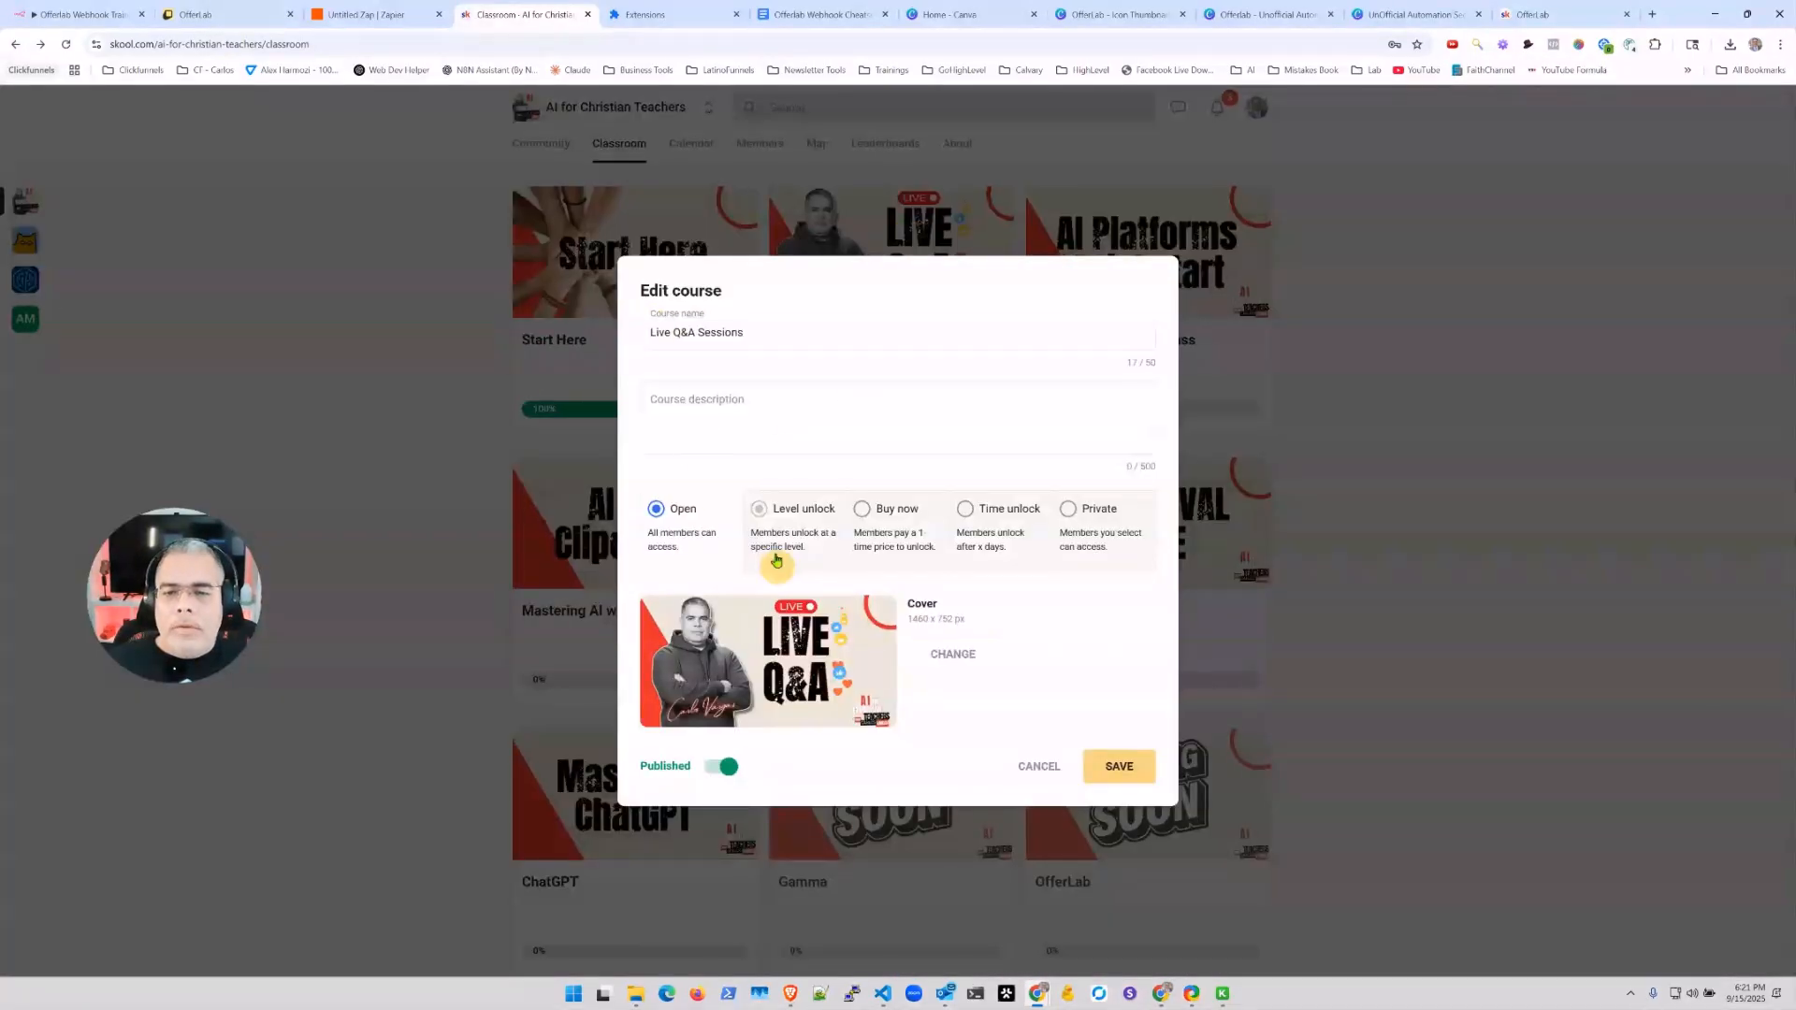
click(1506, 272)
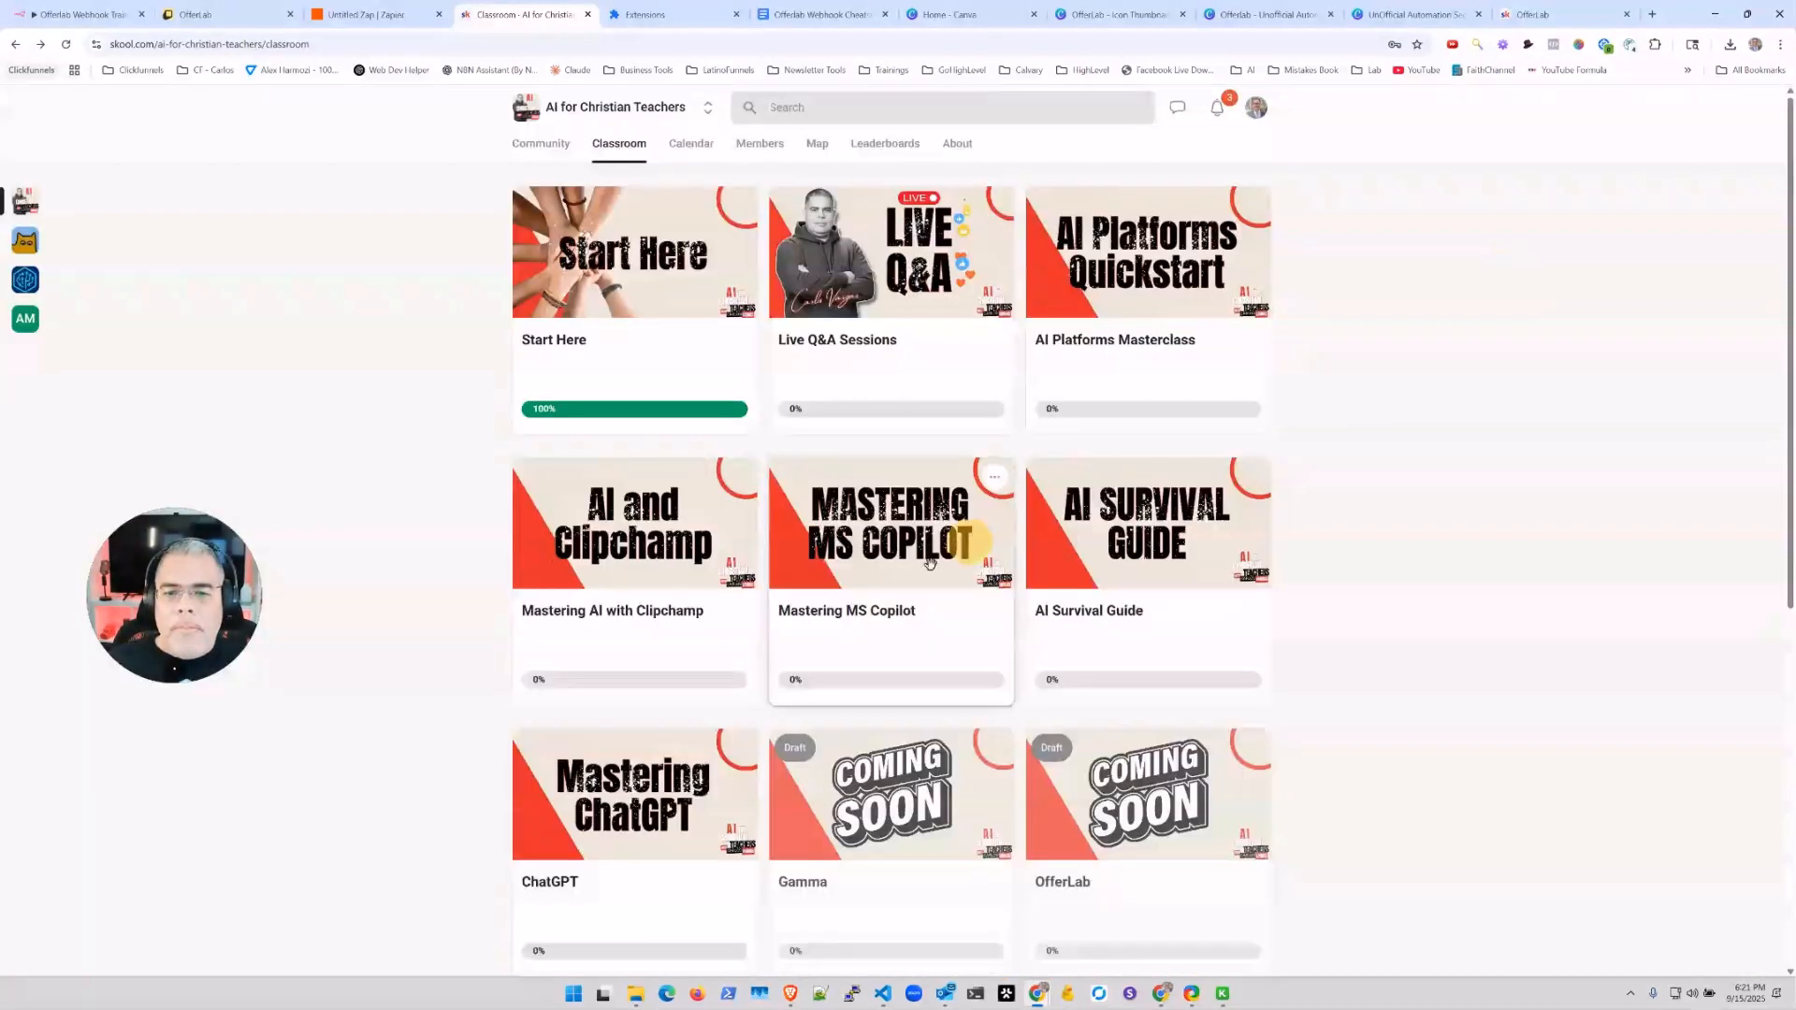
click(996, 478)
click(907, 516)
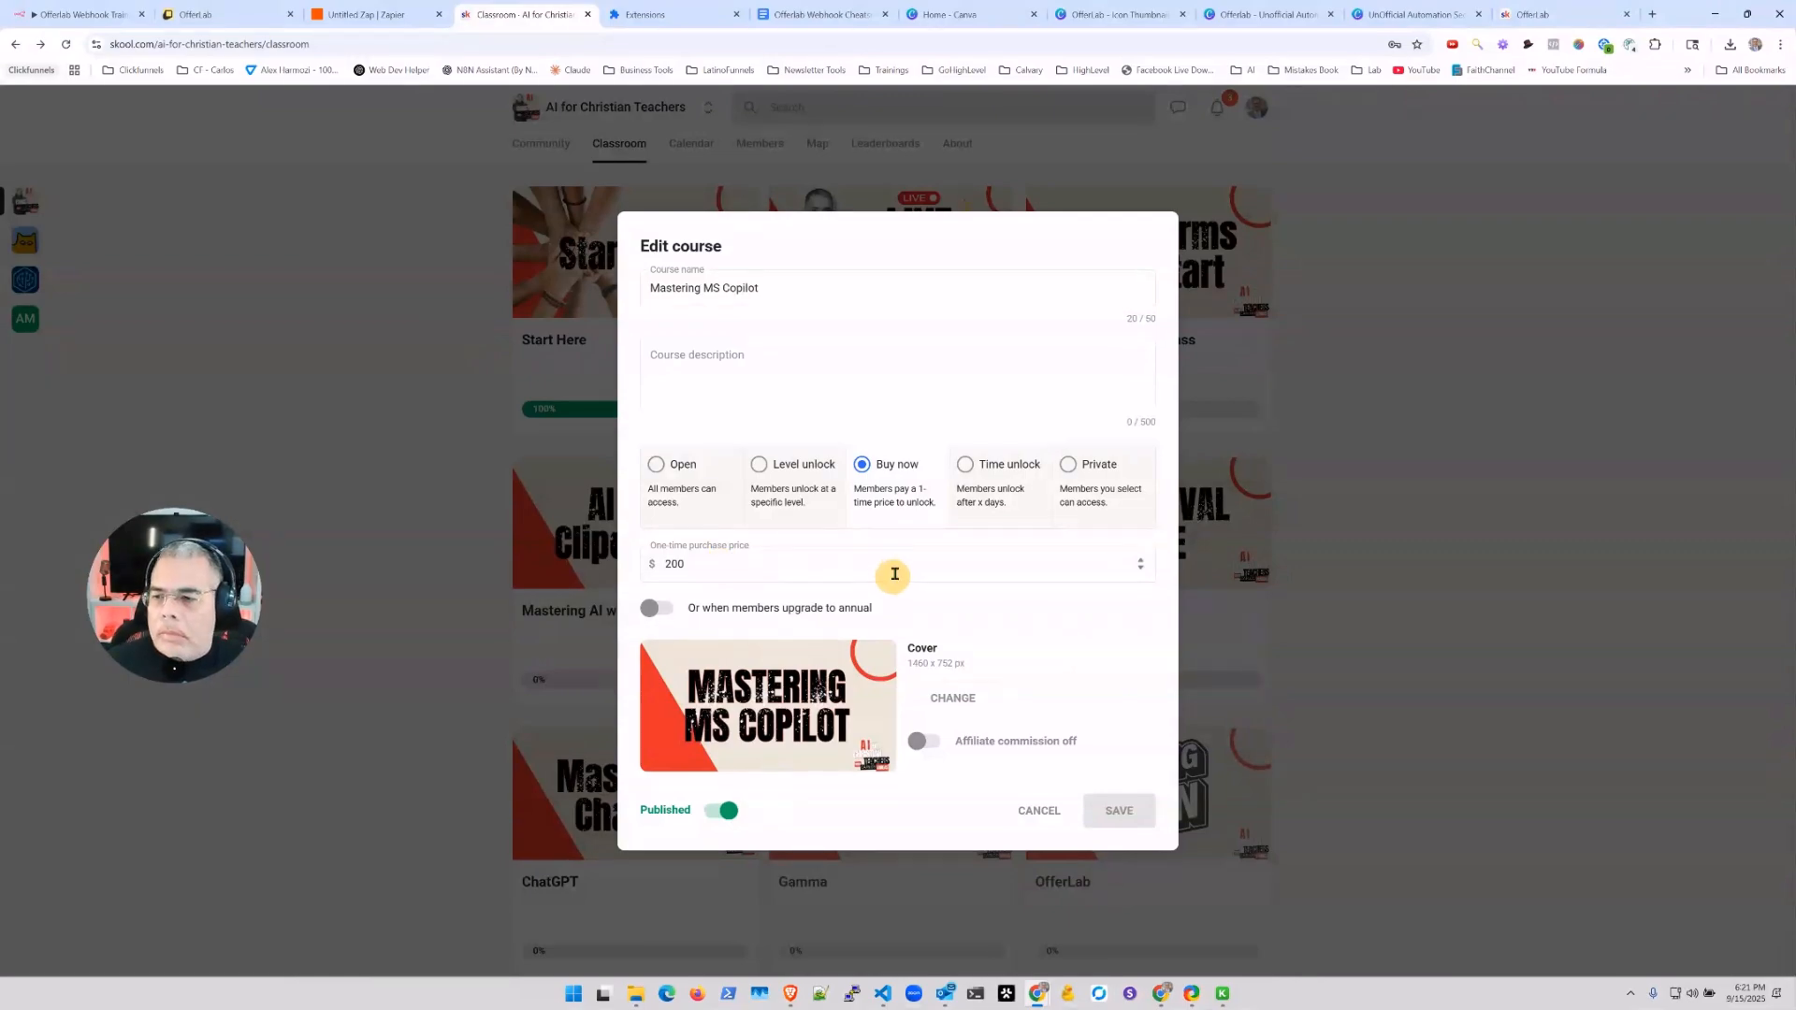
click(1039, 810)
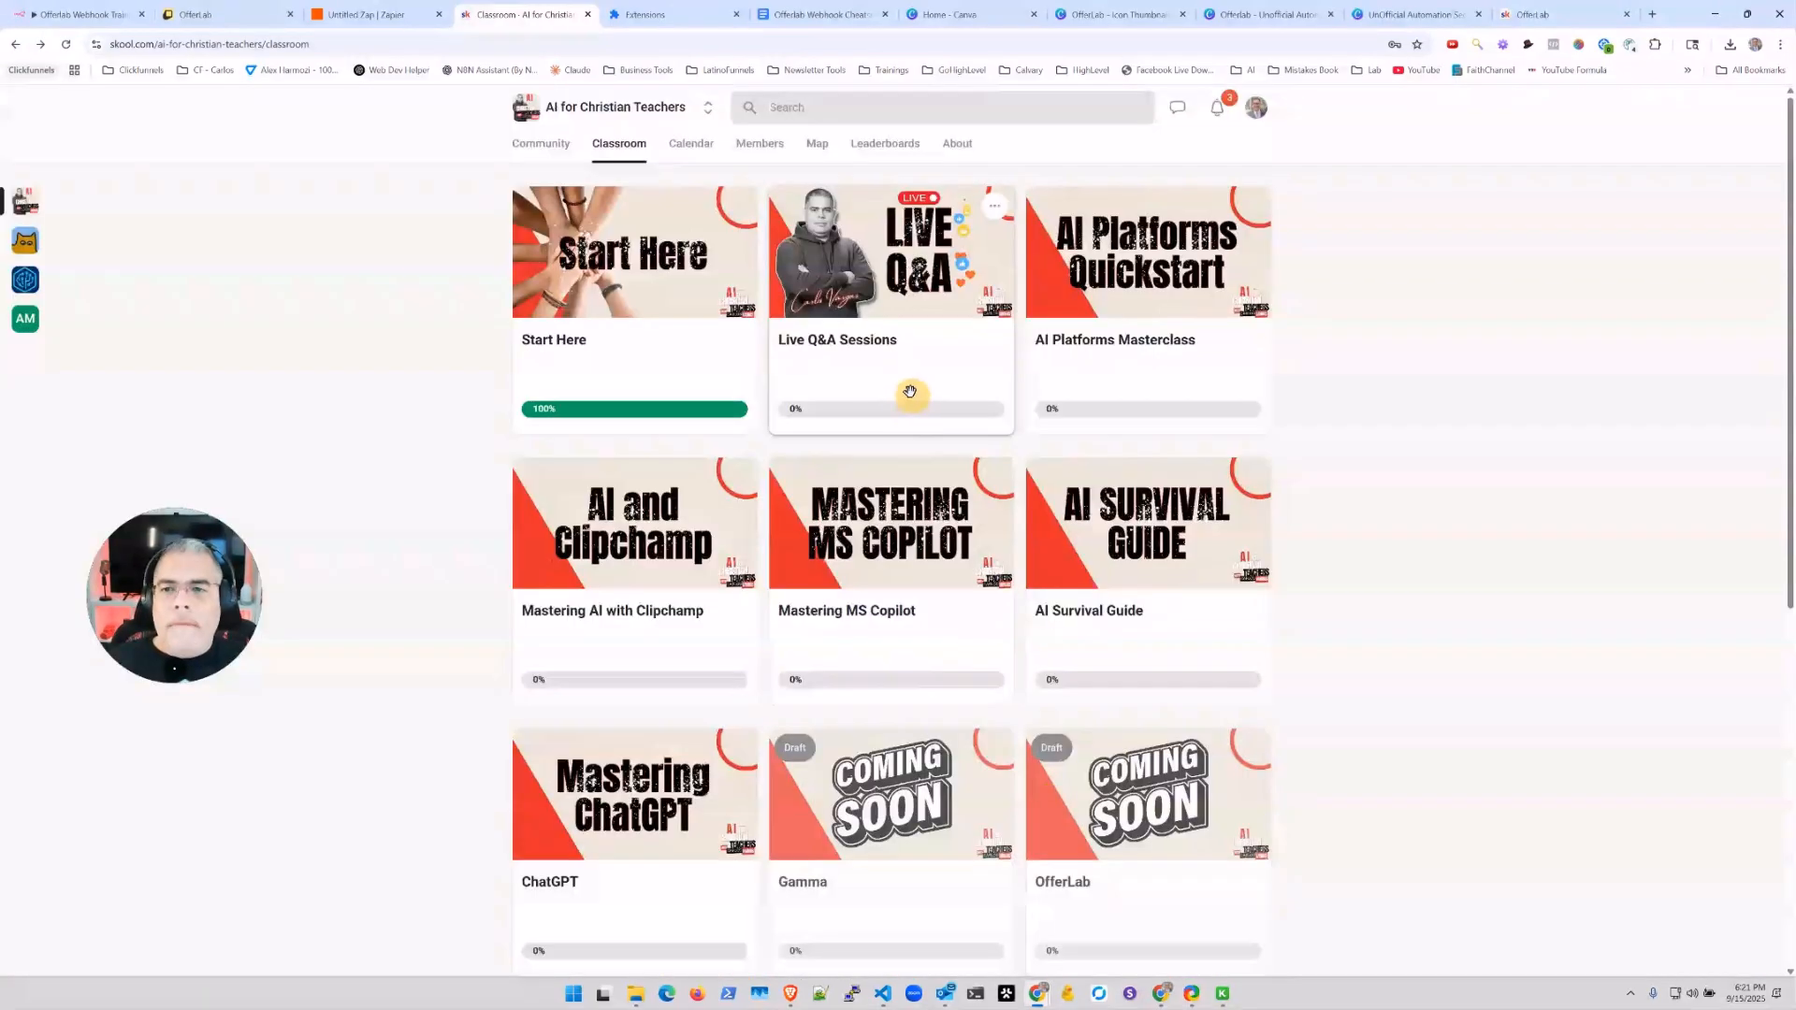
Step: Pick Mastering MS Copilot as the Skool course and enter the member's email address
click(367, 14)
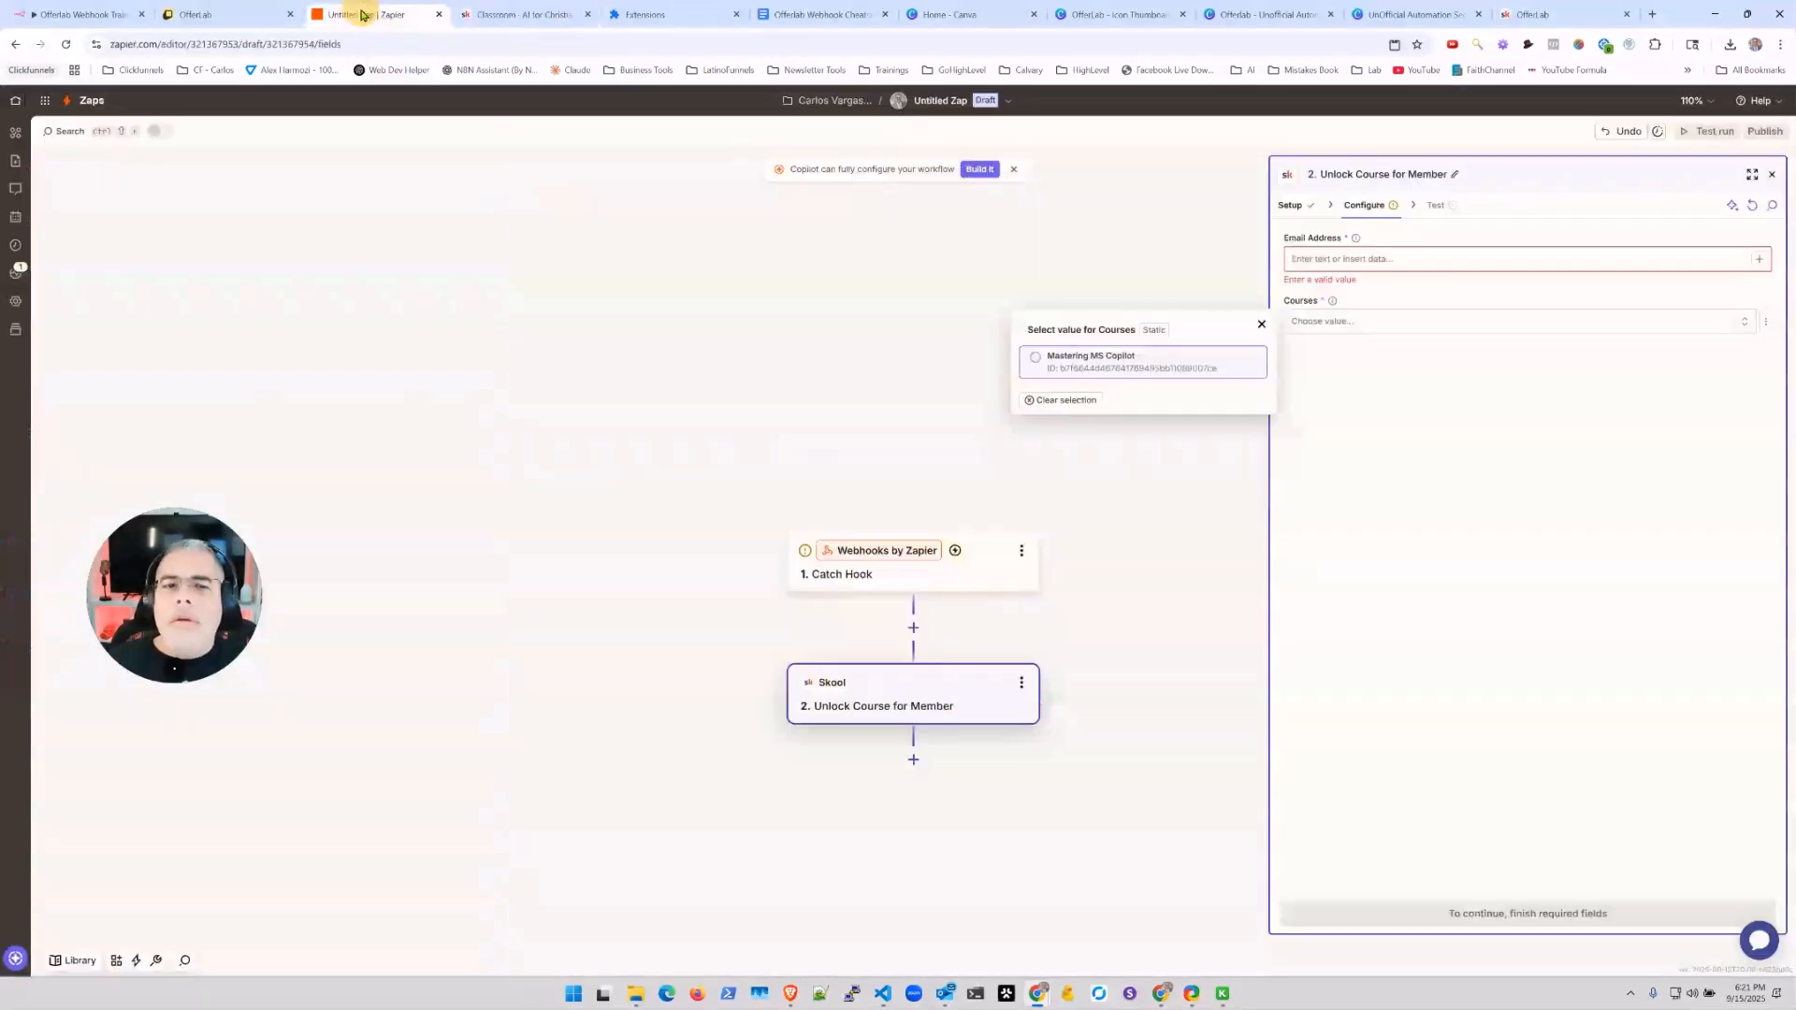
click(1043, 358)
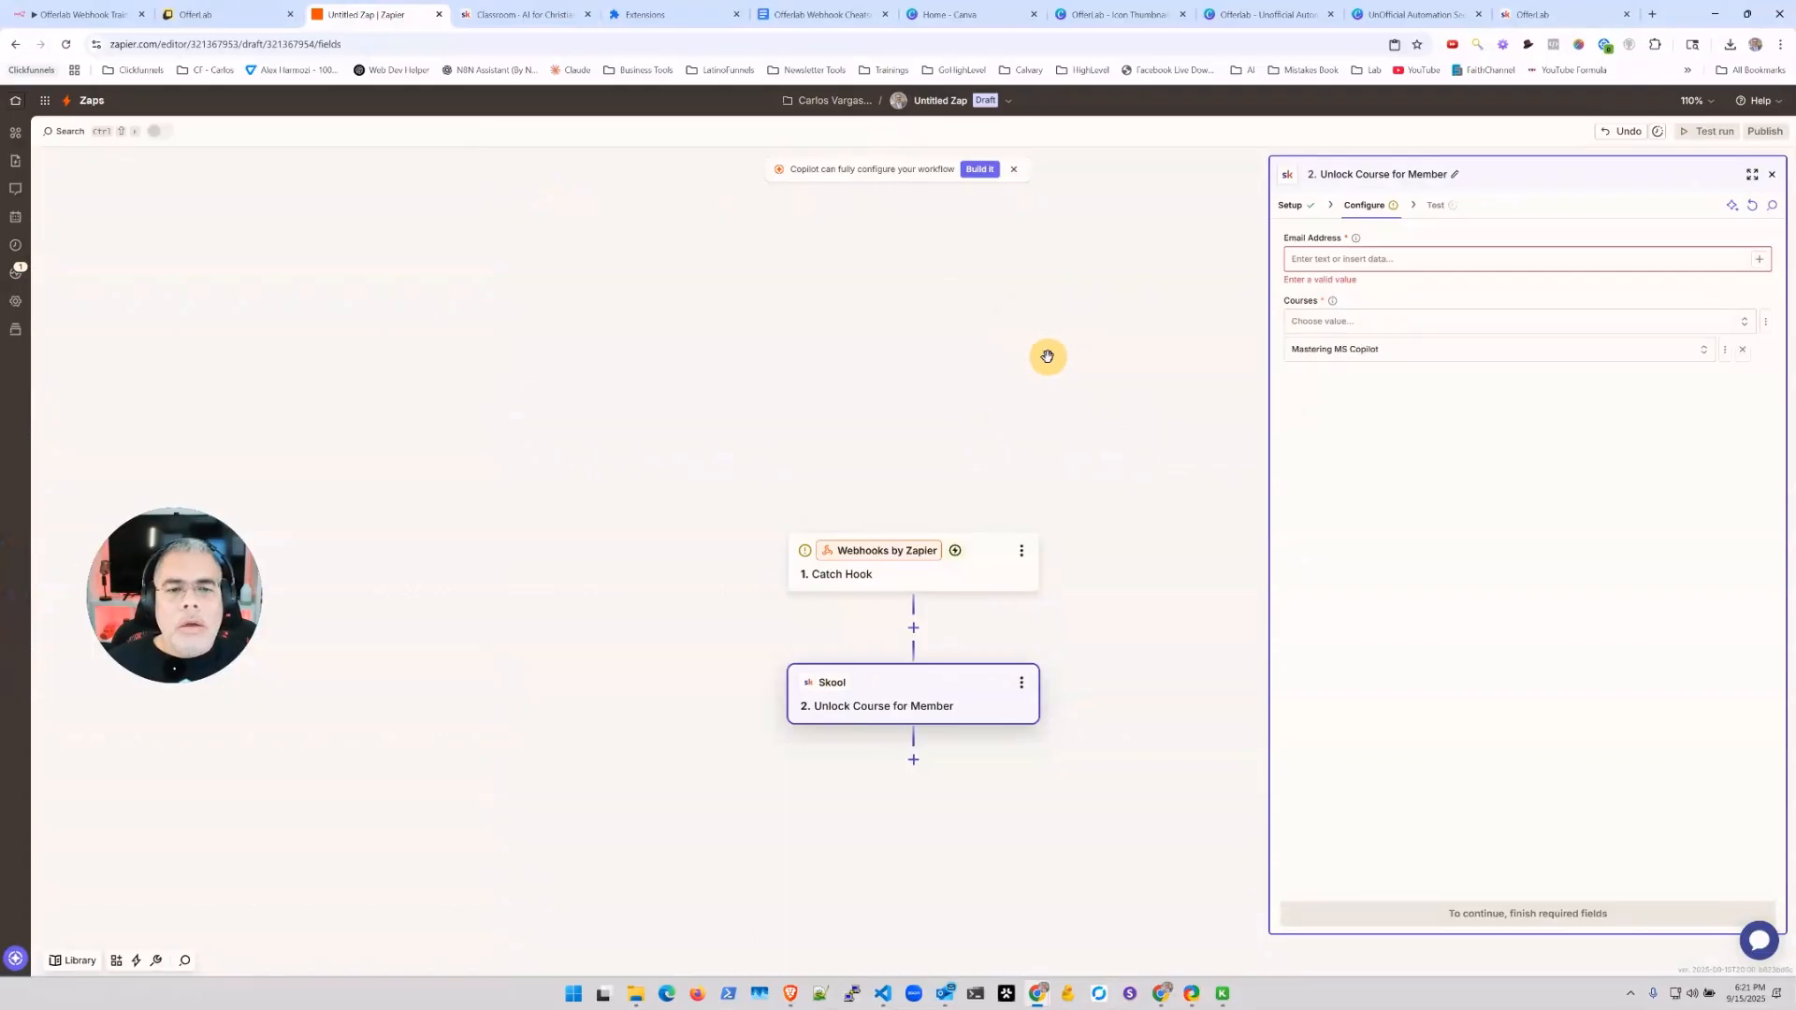
click(1356, 260)
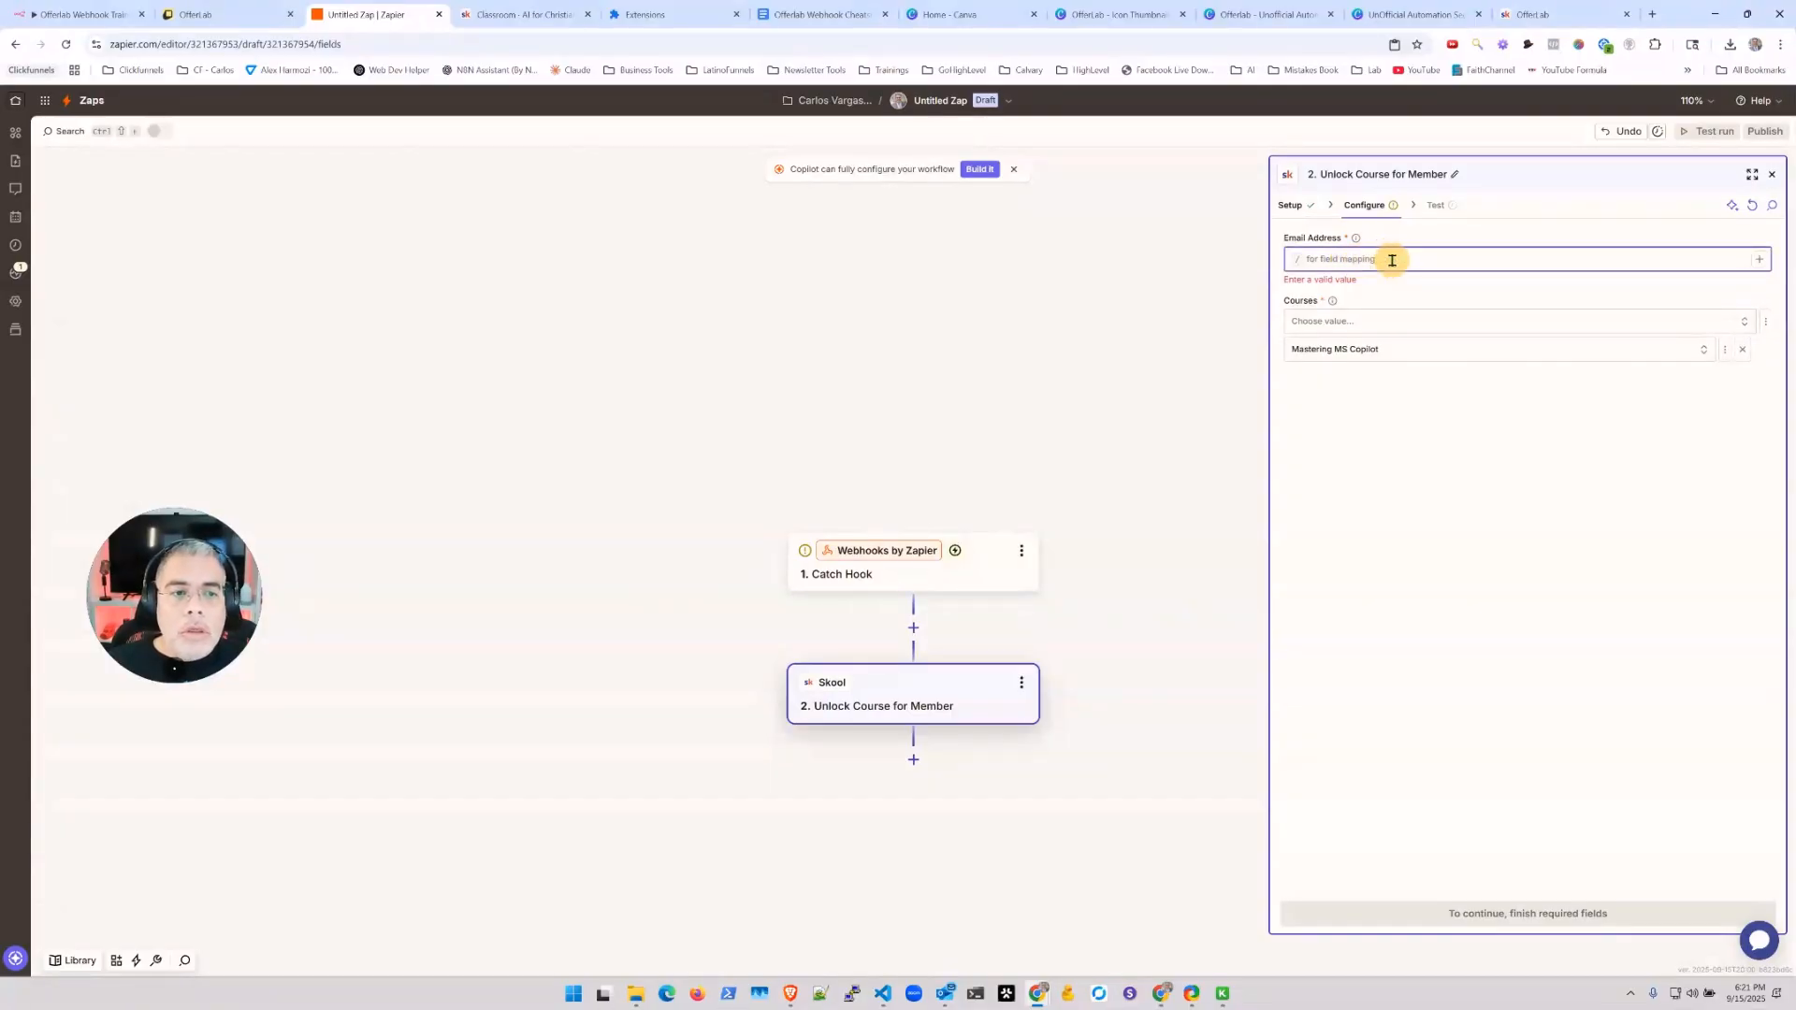
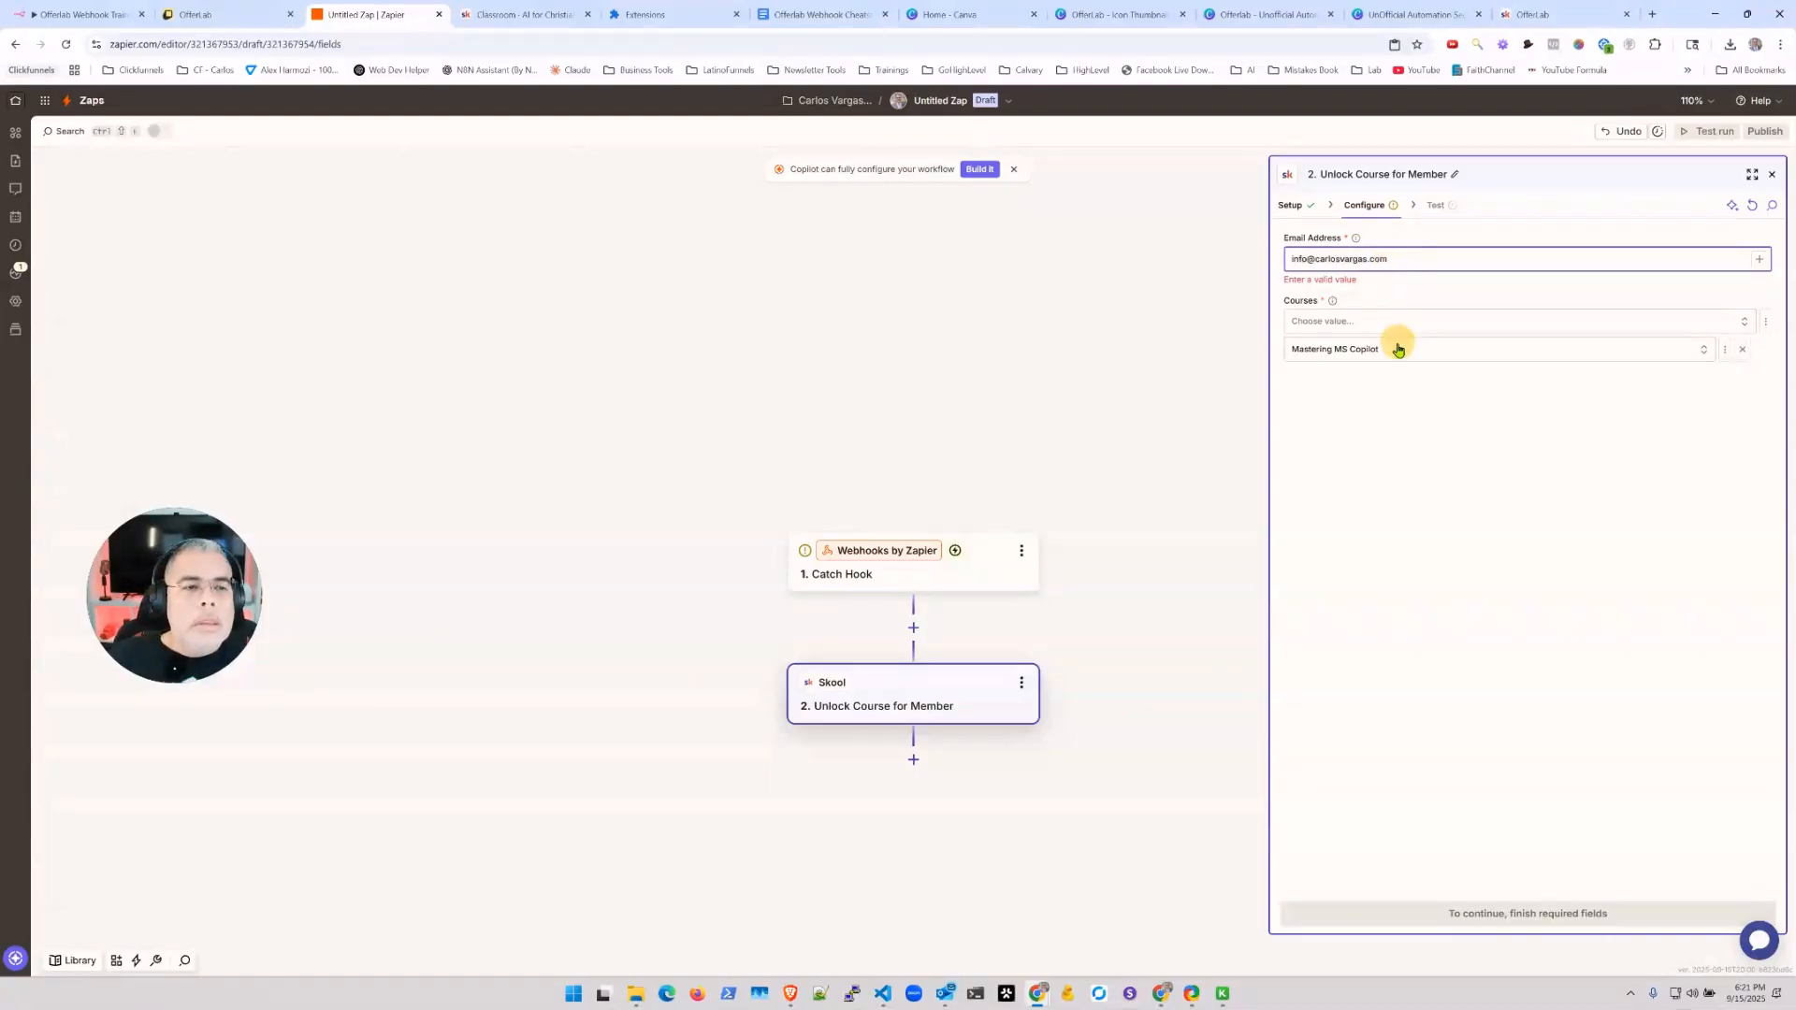
click(1398, 350)
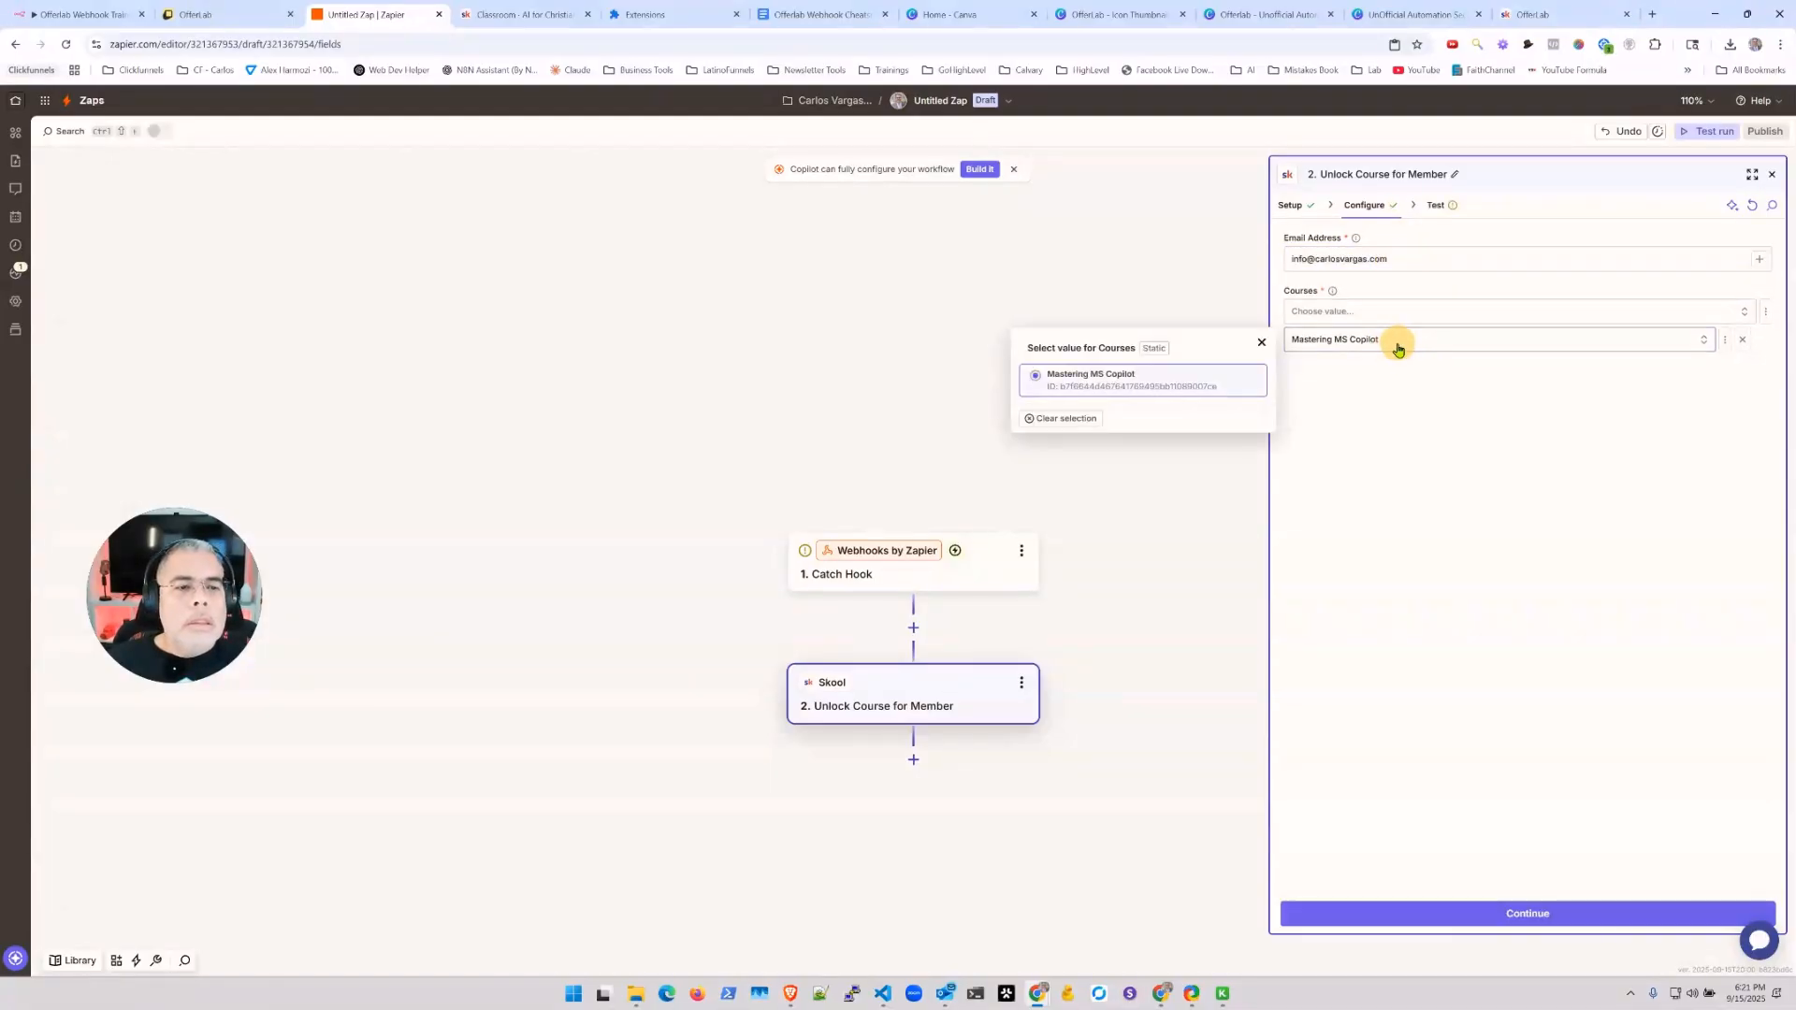
click(1446, 499)
Step: Run the Skool step test, sending the Mastering MS Copilot course invite to the member
click(1525, 915)
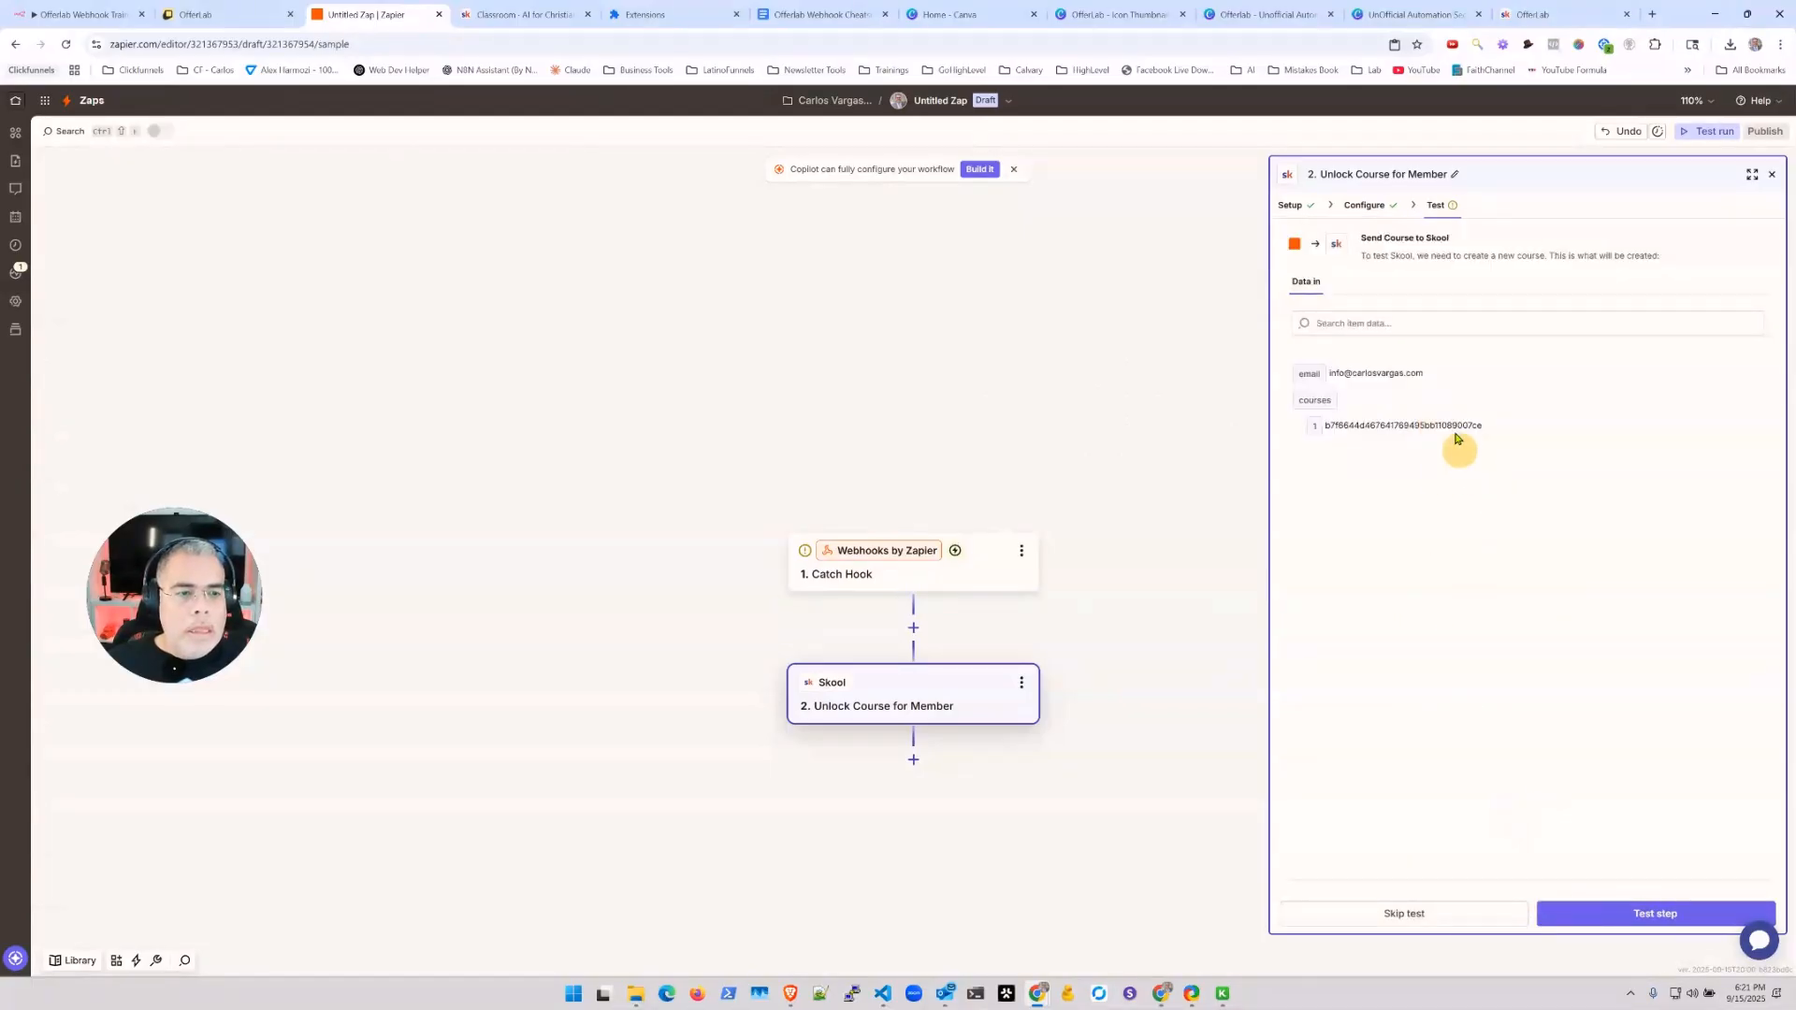
click(1567, 912)
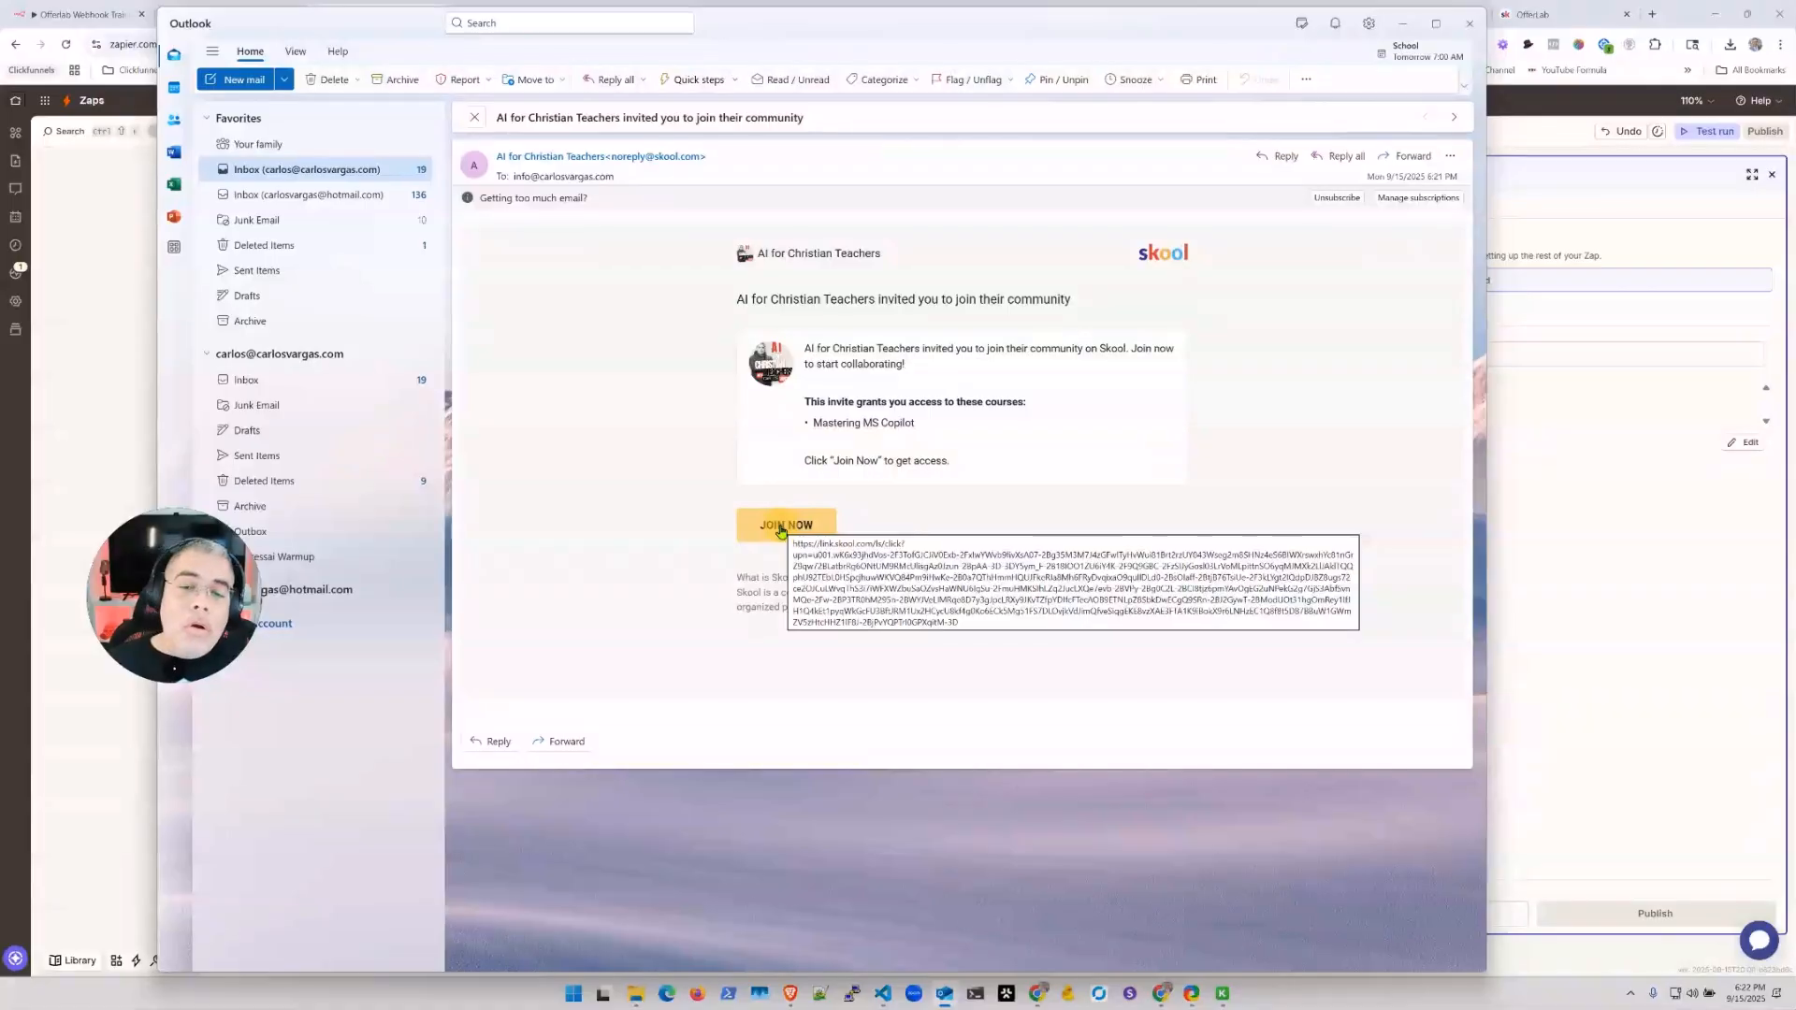
Step: Close the Outlook window once the Skool invite email is confirmed
click(1470, 30)
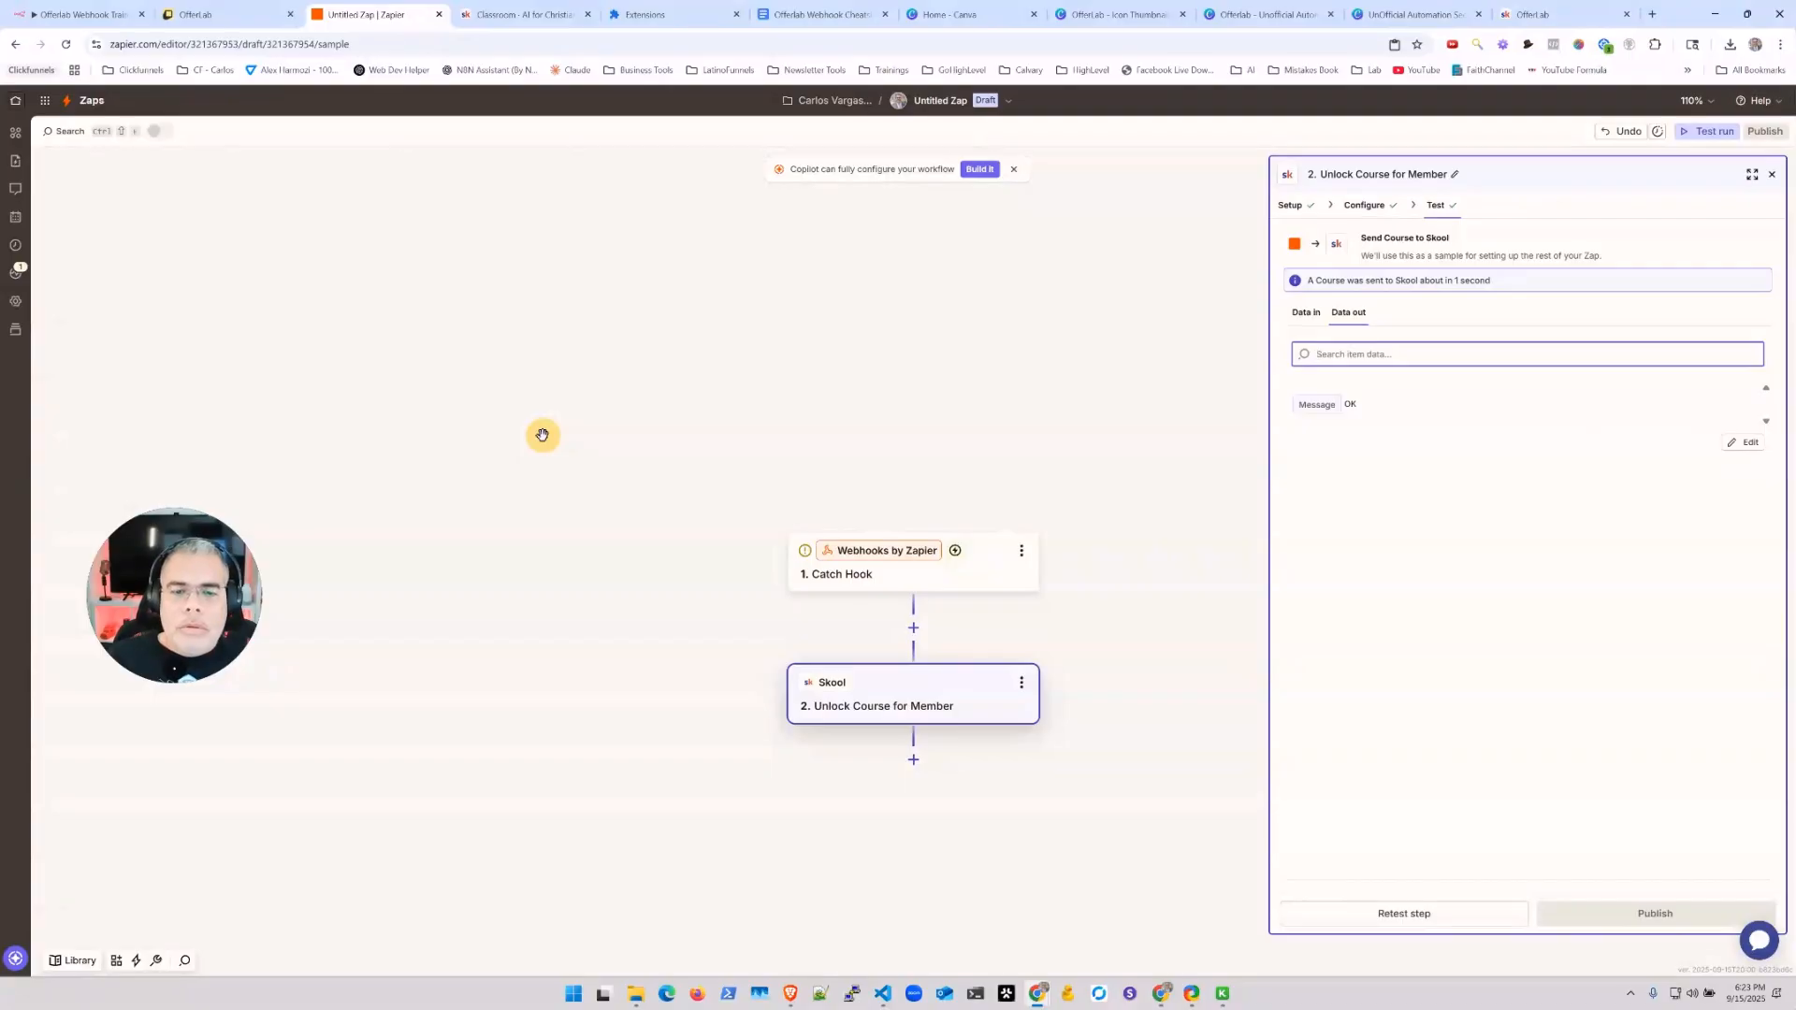
Step: Add a Filter step between the Catch Hook trigger and the Skool unlock-course step
click(913, 628)
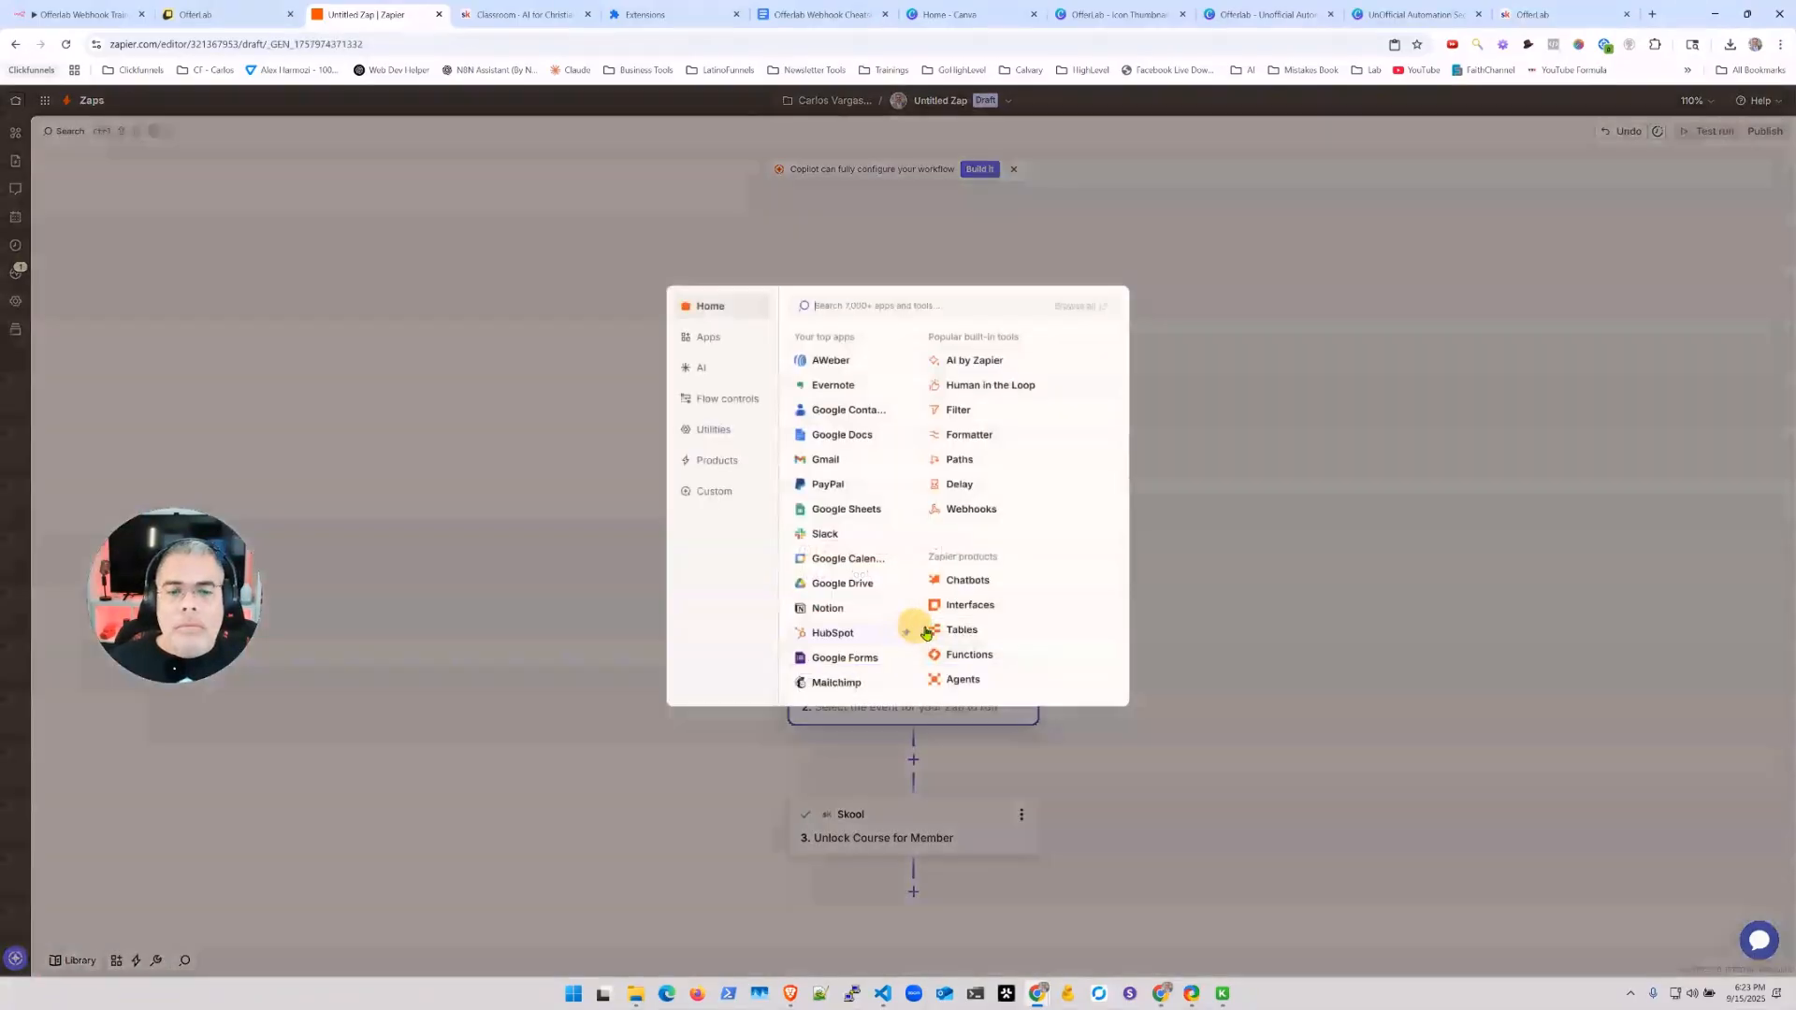
click(963, 409)
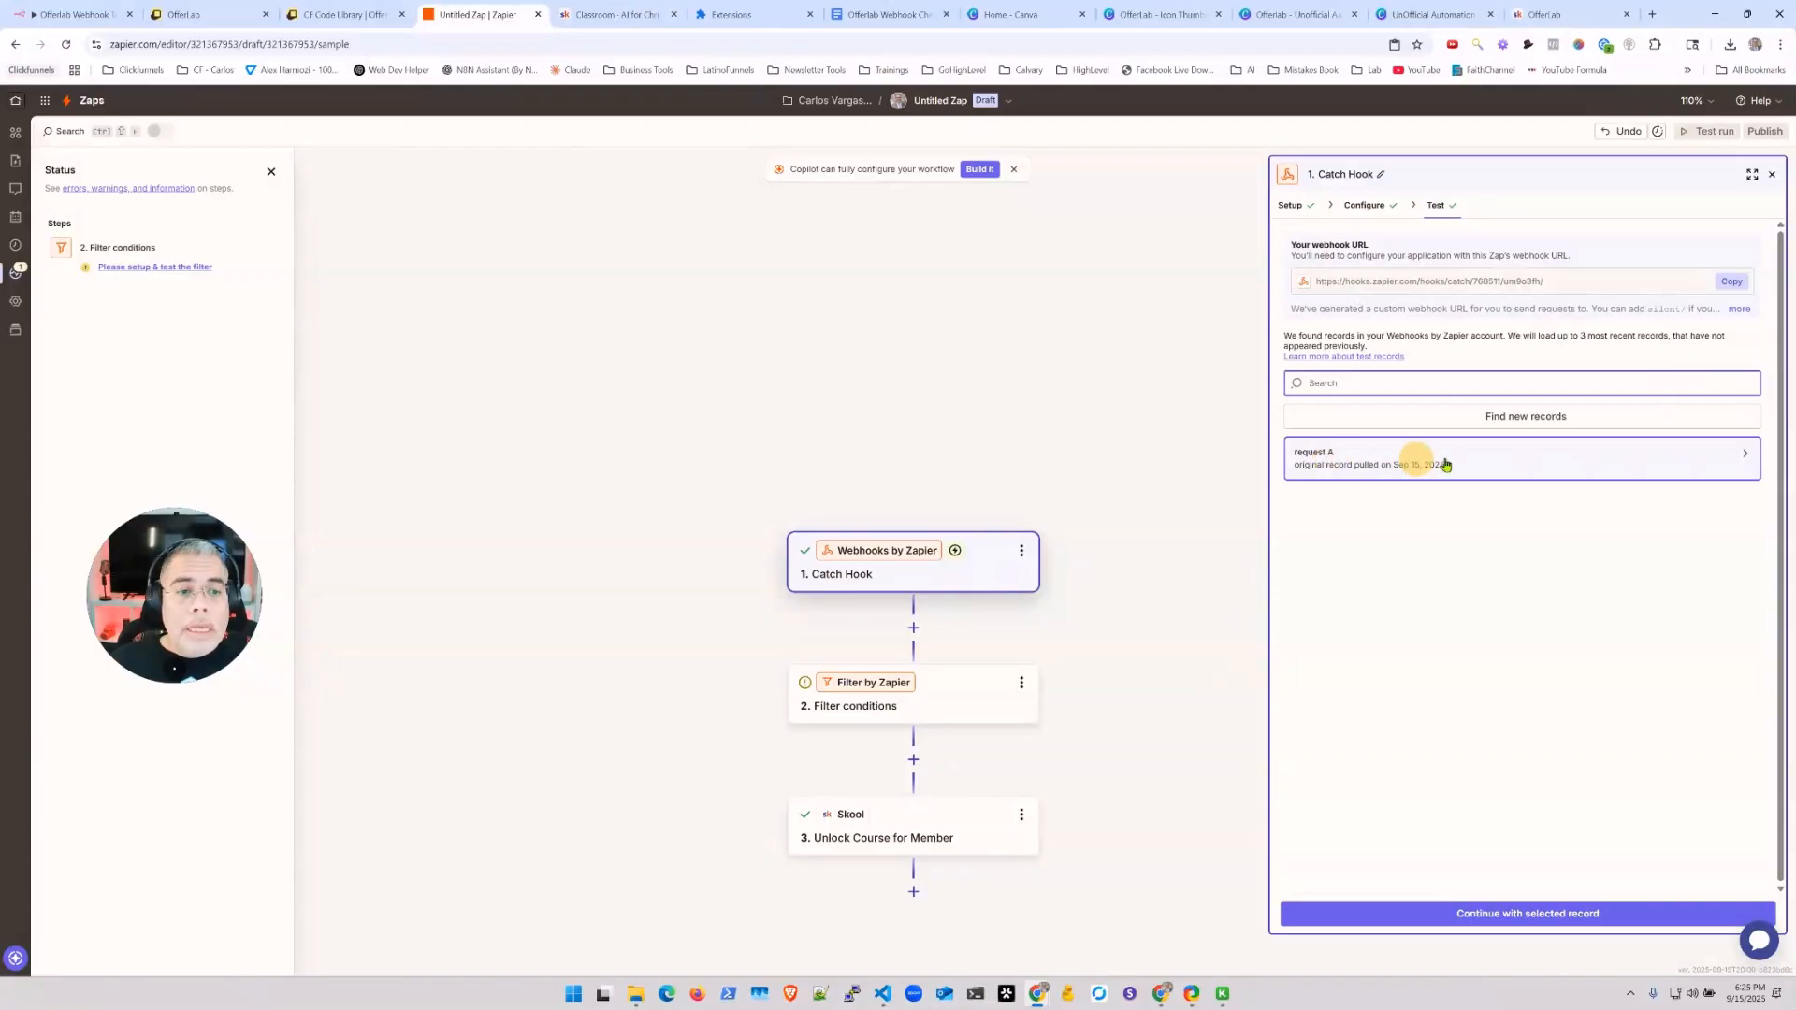
Step: Inspect the sample webhook record to locate the 'OfferLab - Course' offer name value
click(1726, 462)
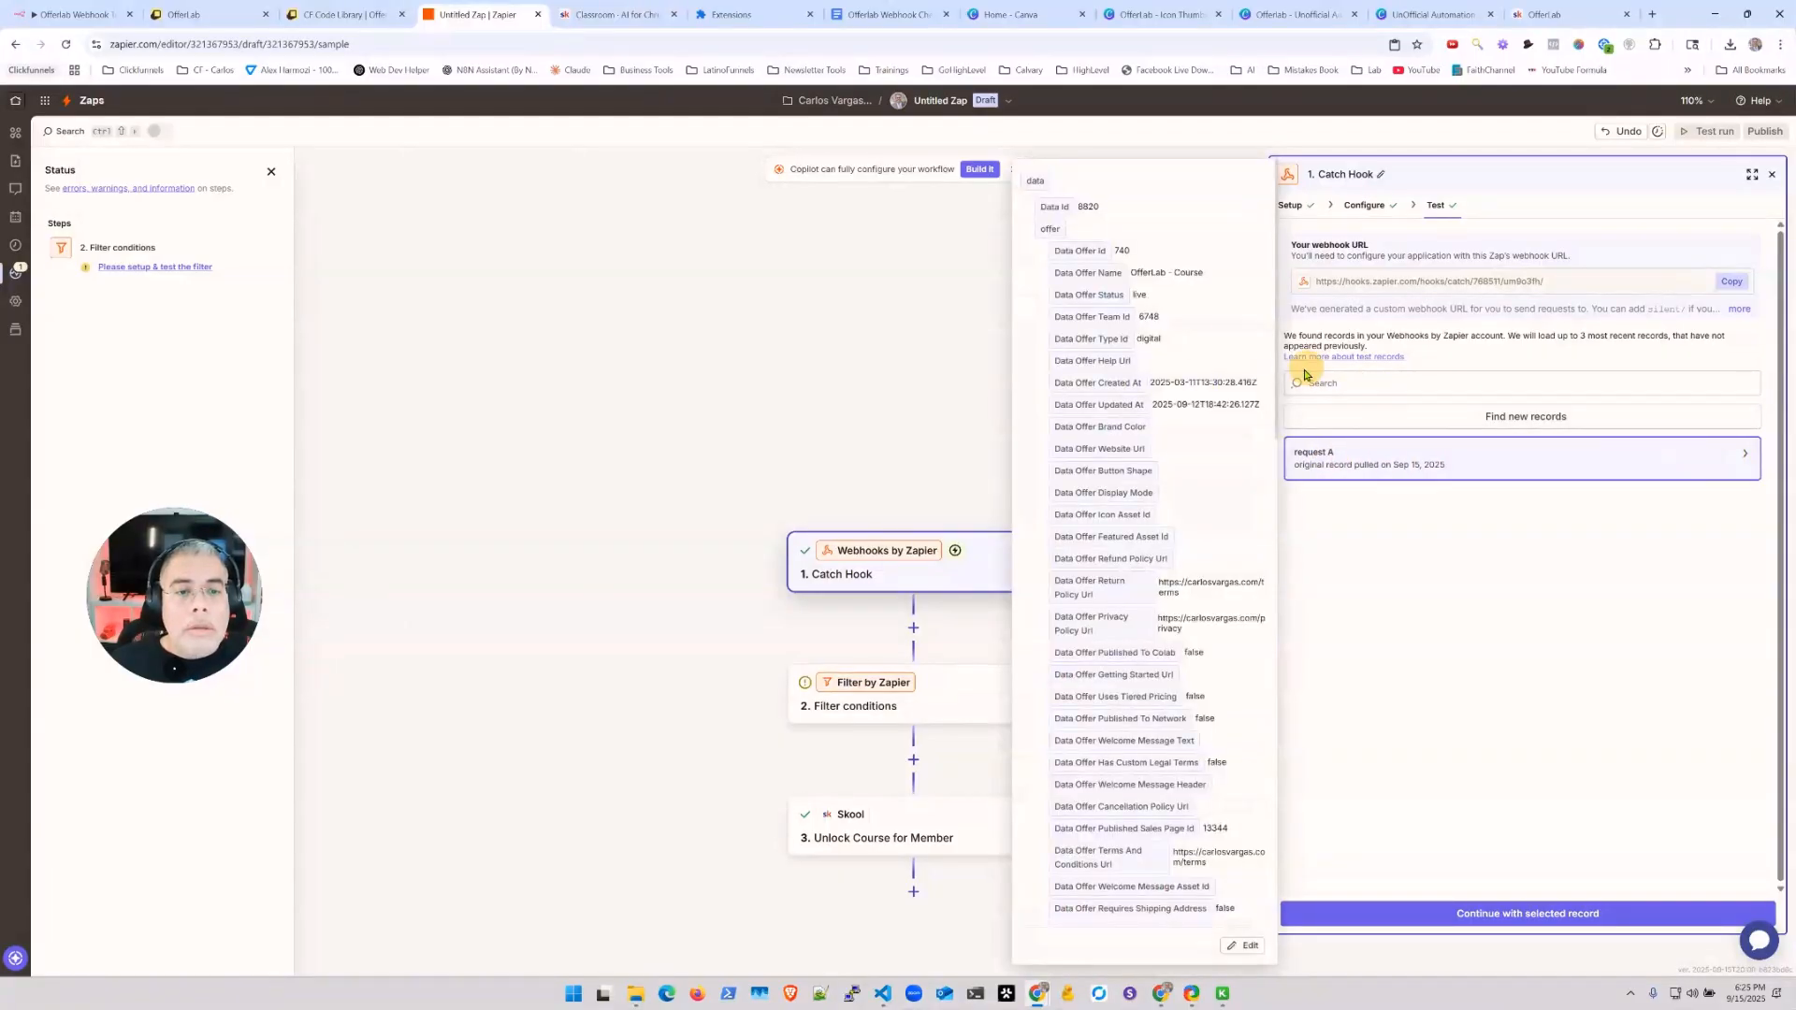
drag(1132, 272, 1204, 272)
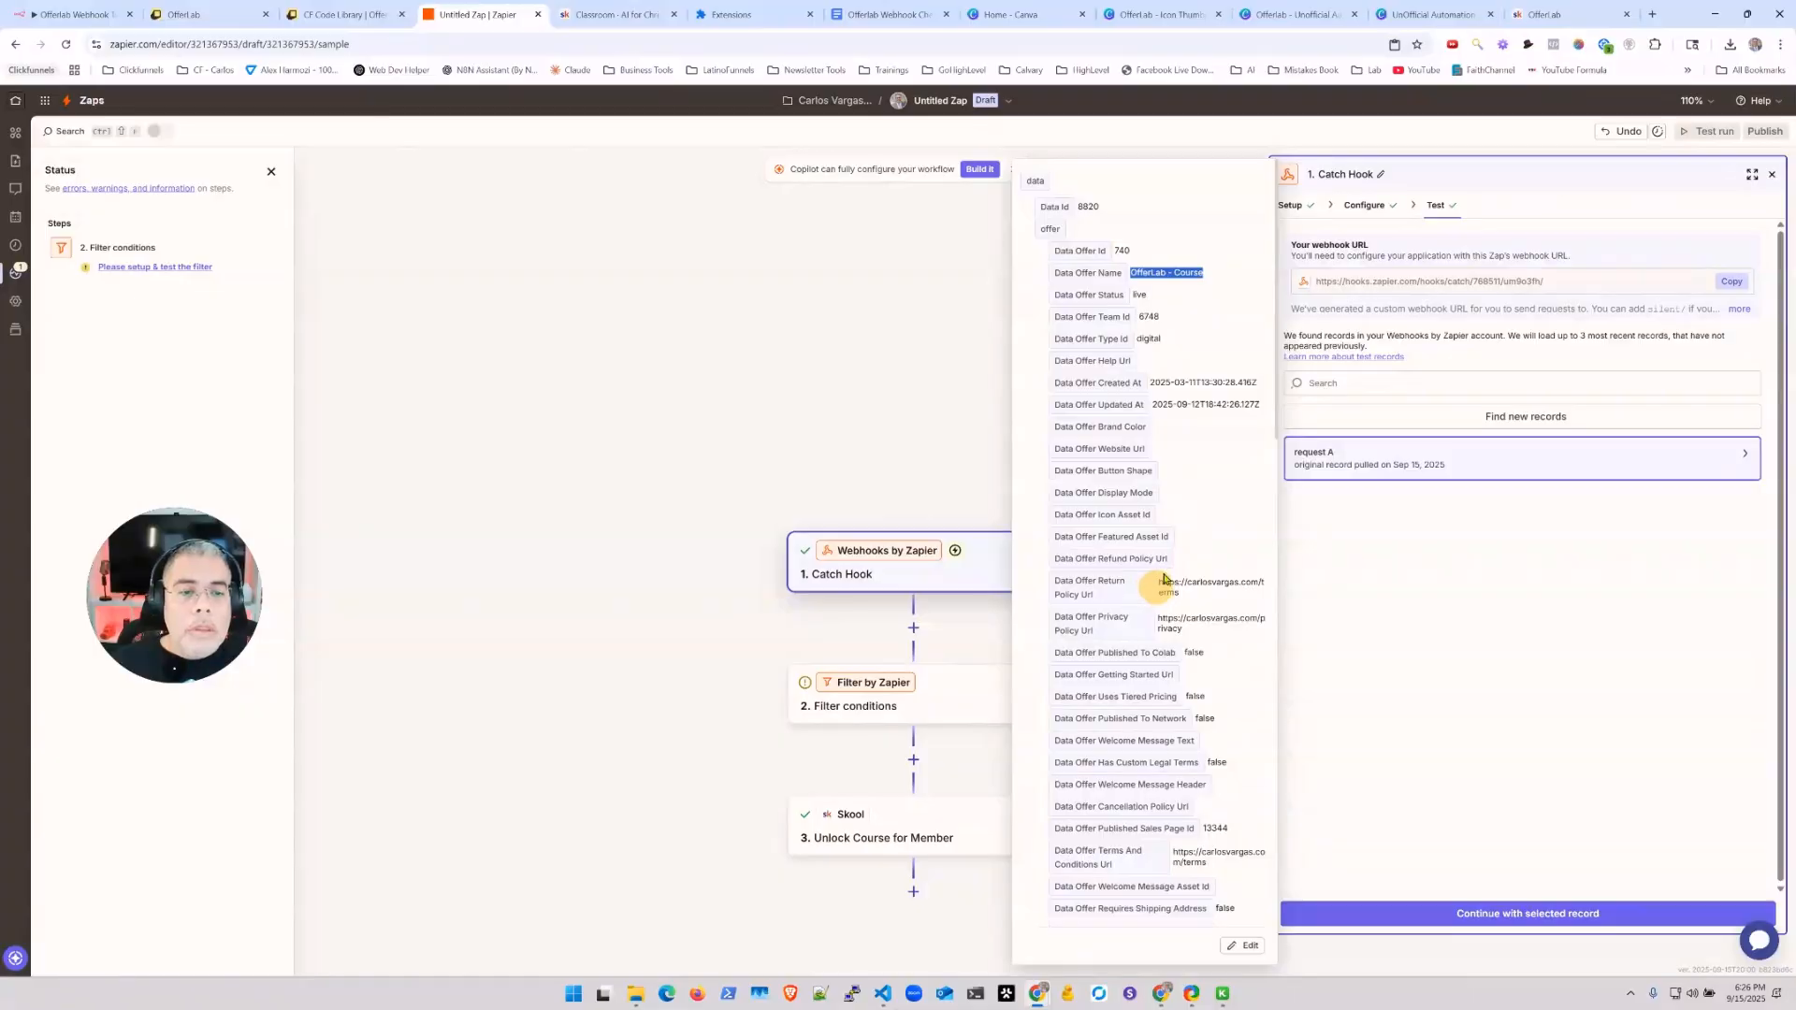
scroll(1140, 349, down, 3)
scroll(1140, 350, down, 4)
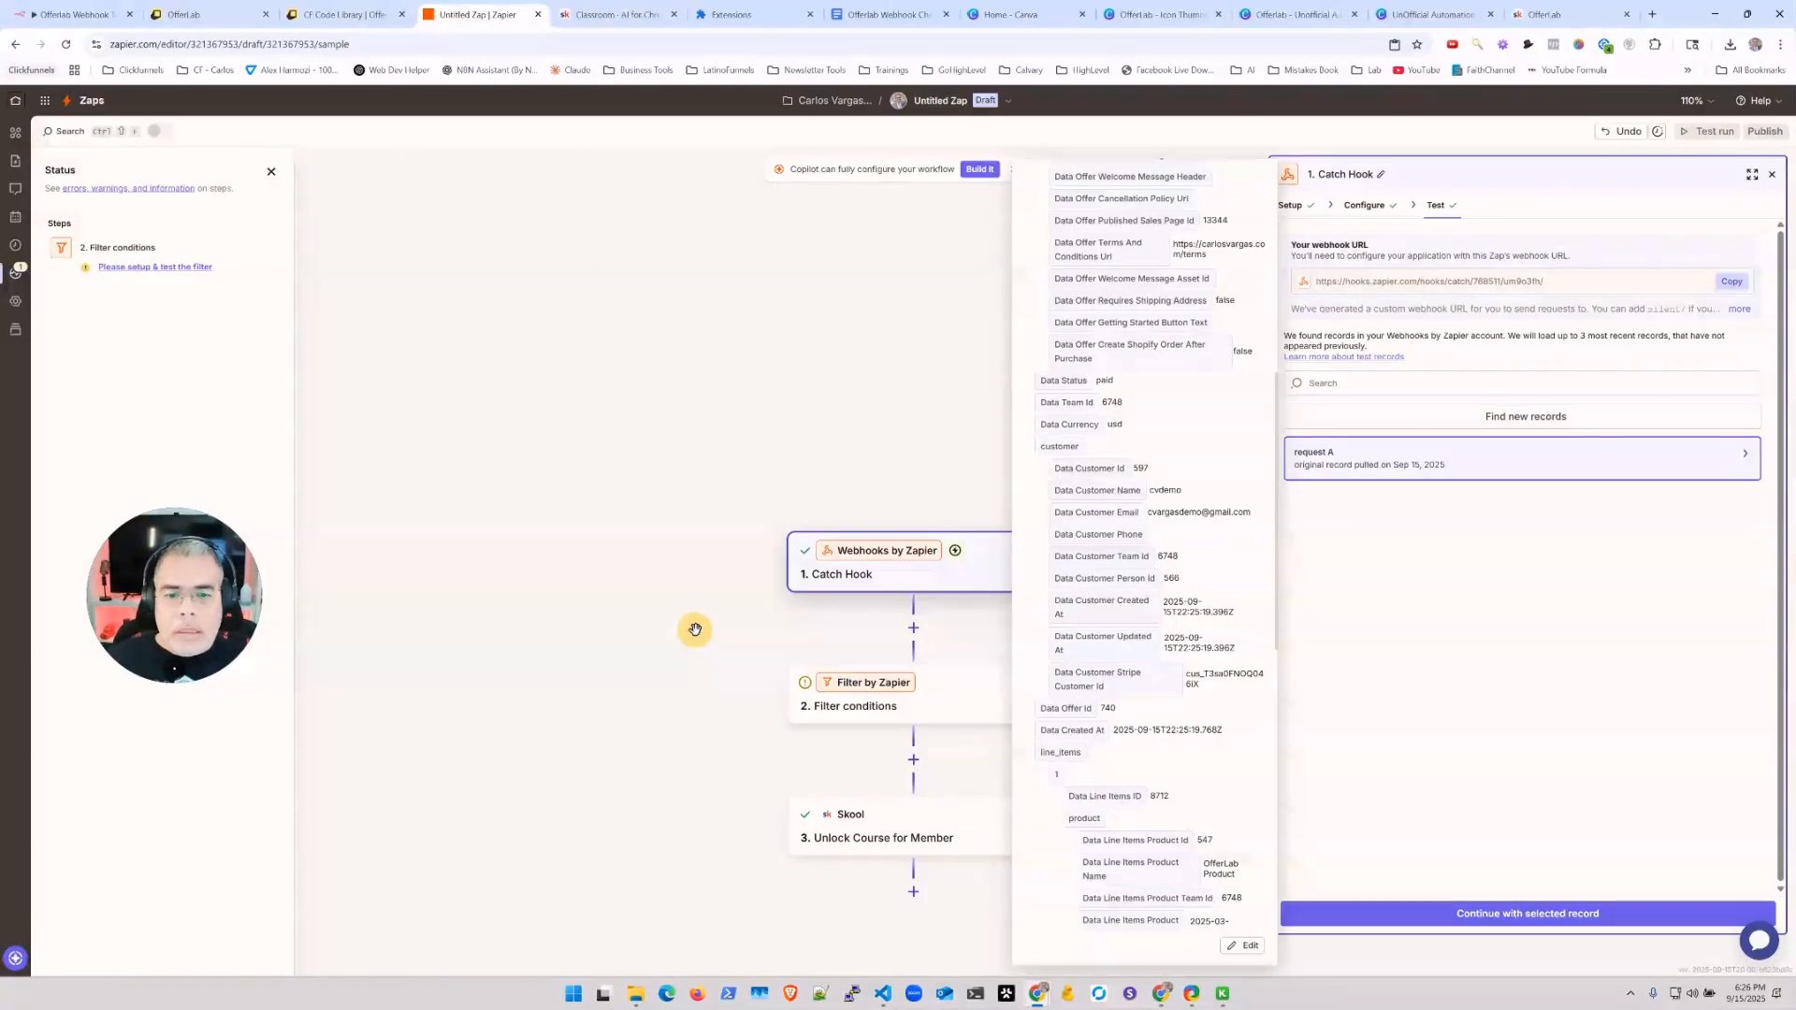
click(753, 608)
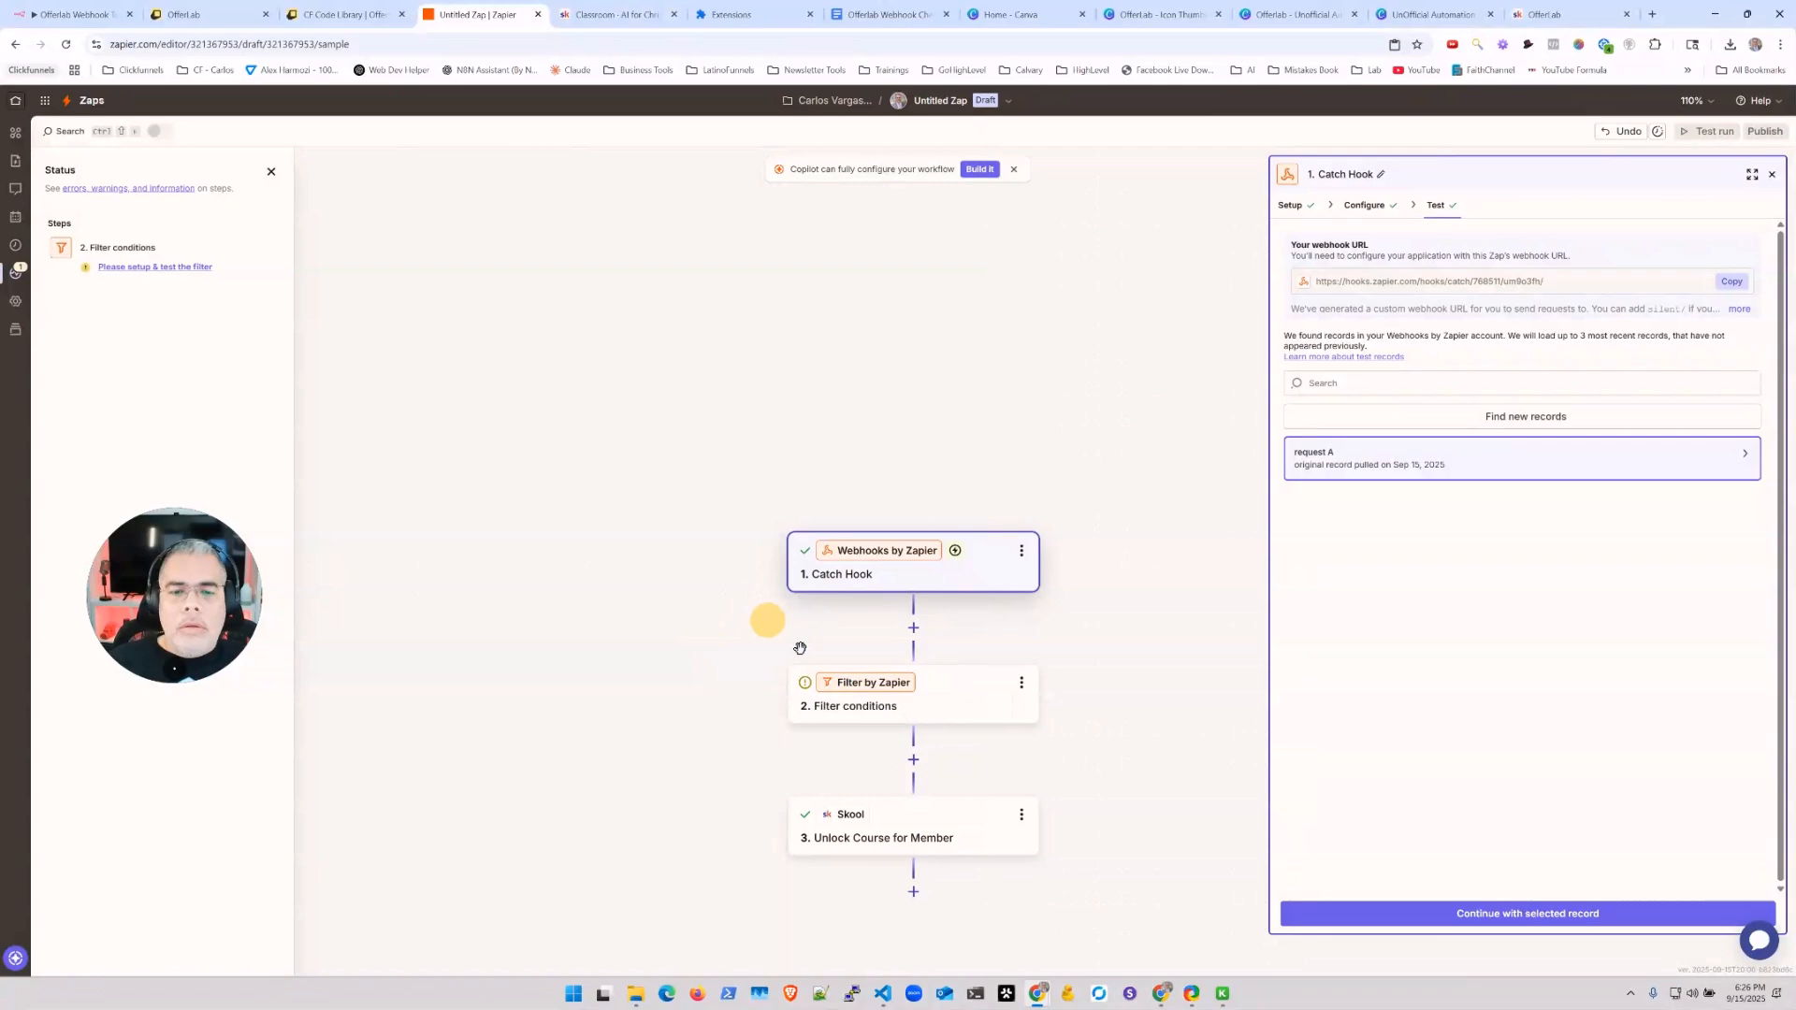
Step: Filter on Data Offer Name (Text) Contains 'OfferLab - Course' and test it against the sample
click(940, 694)
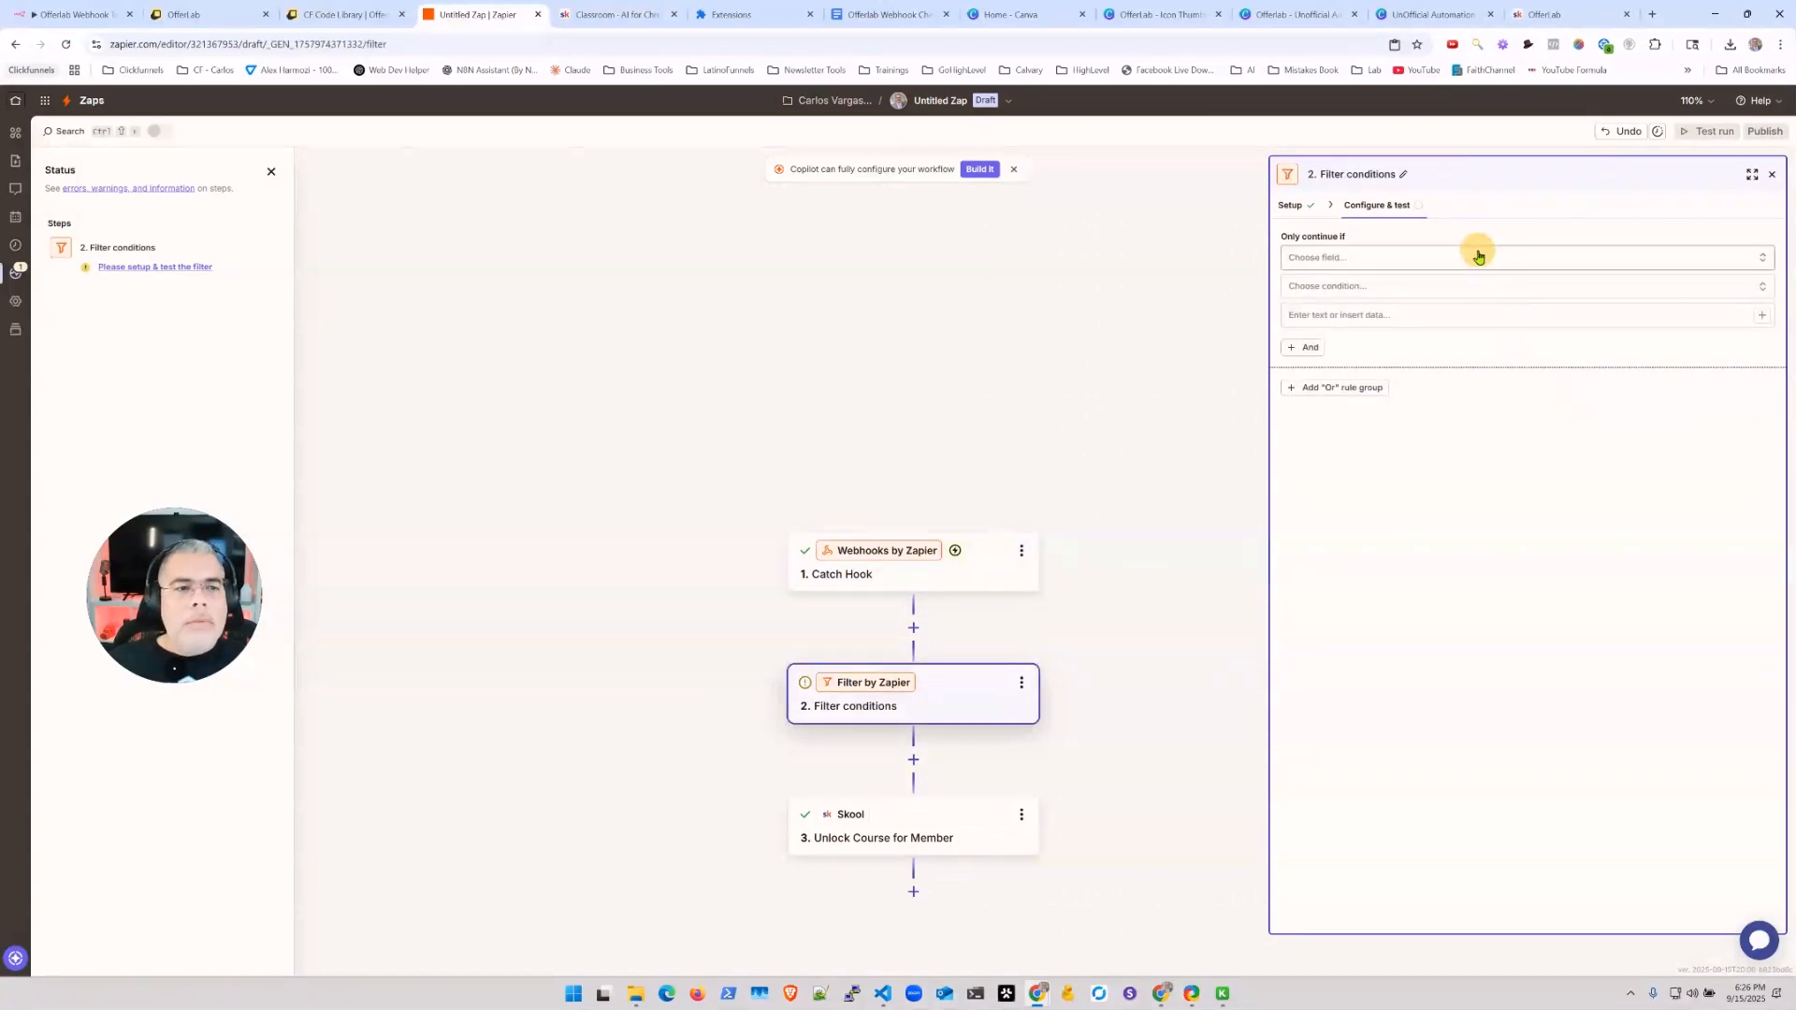
click(1400, 257)
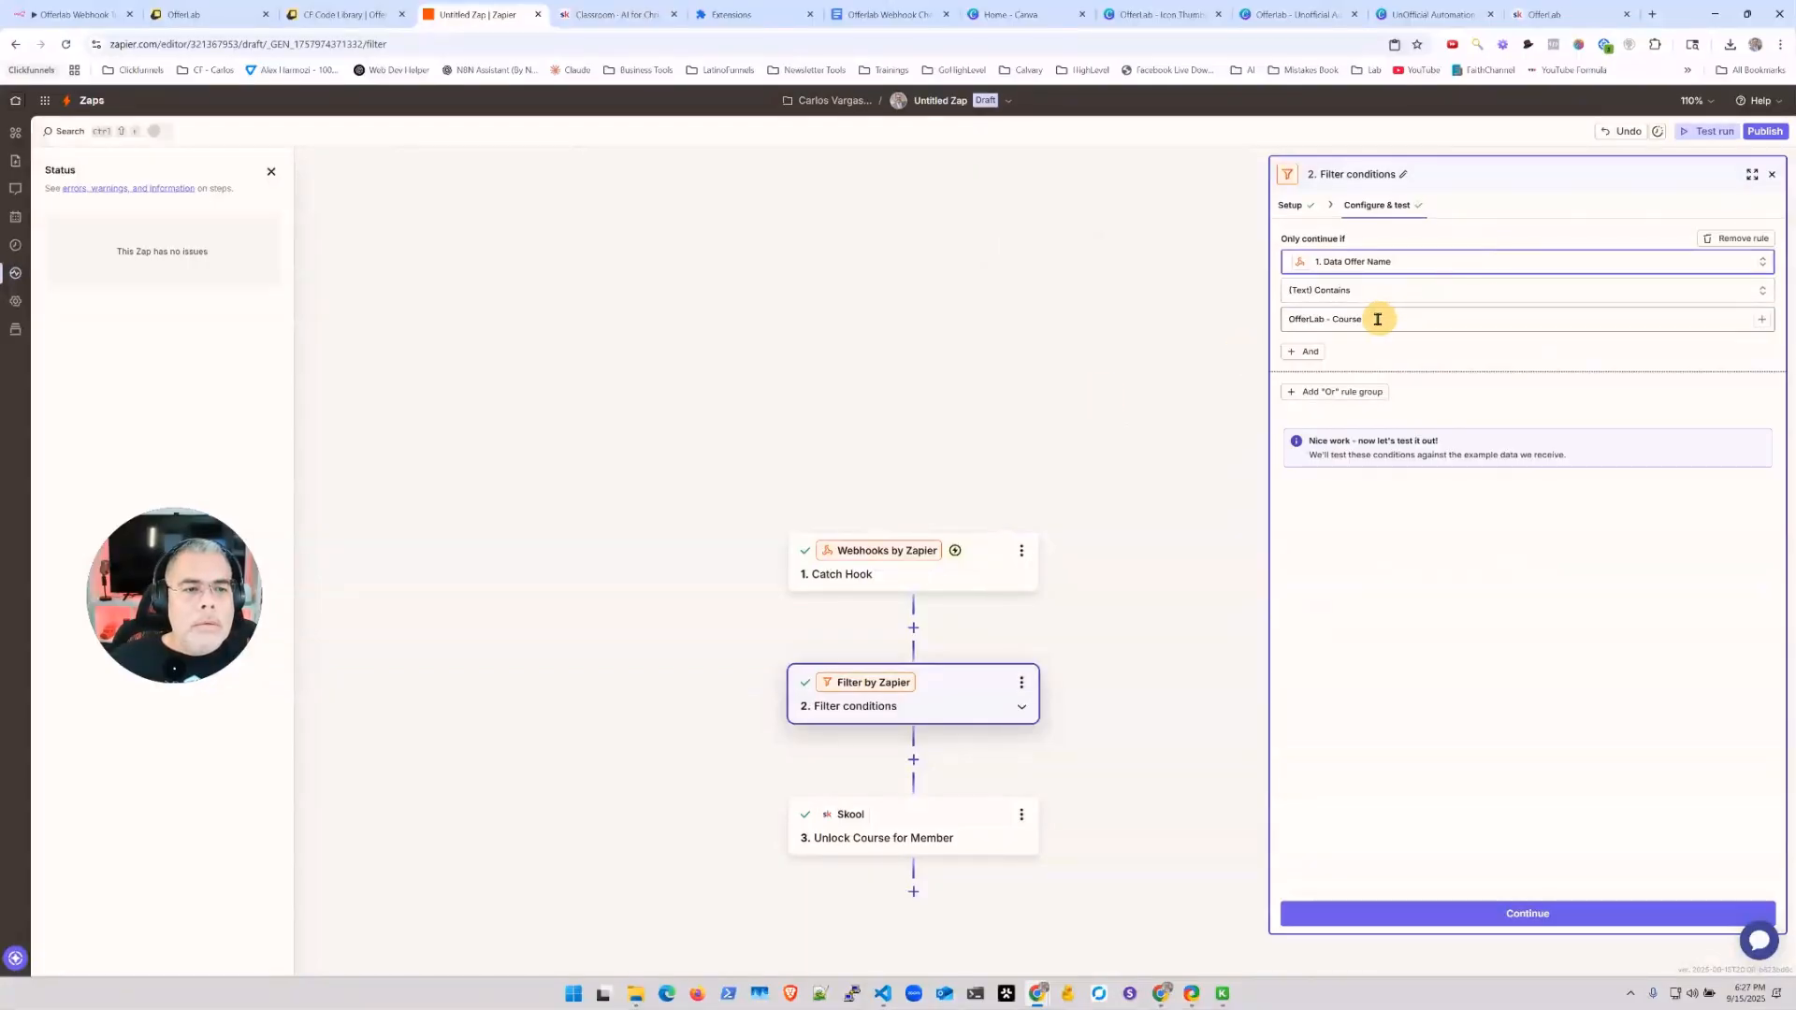
click(1378, 319)
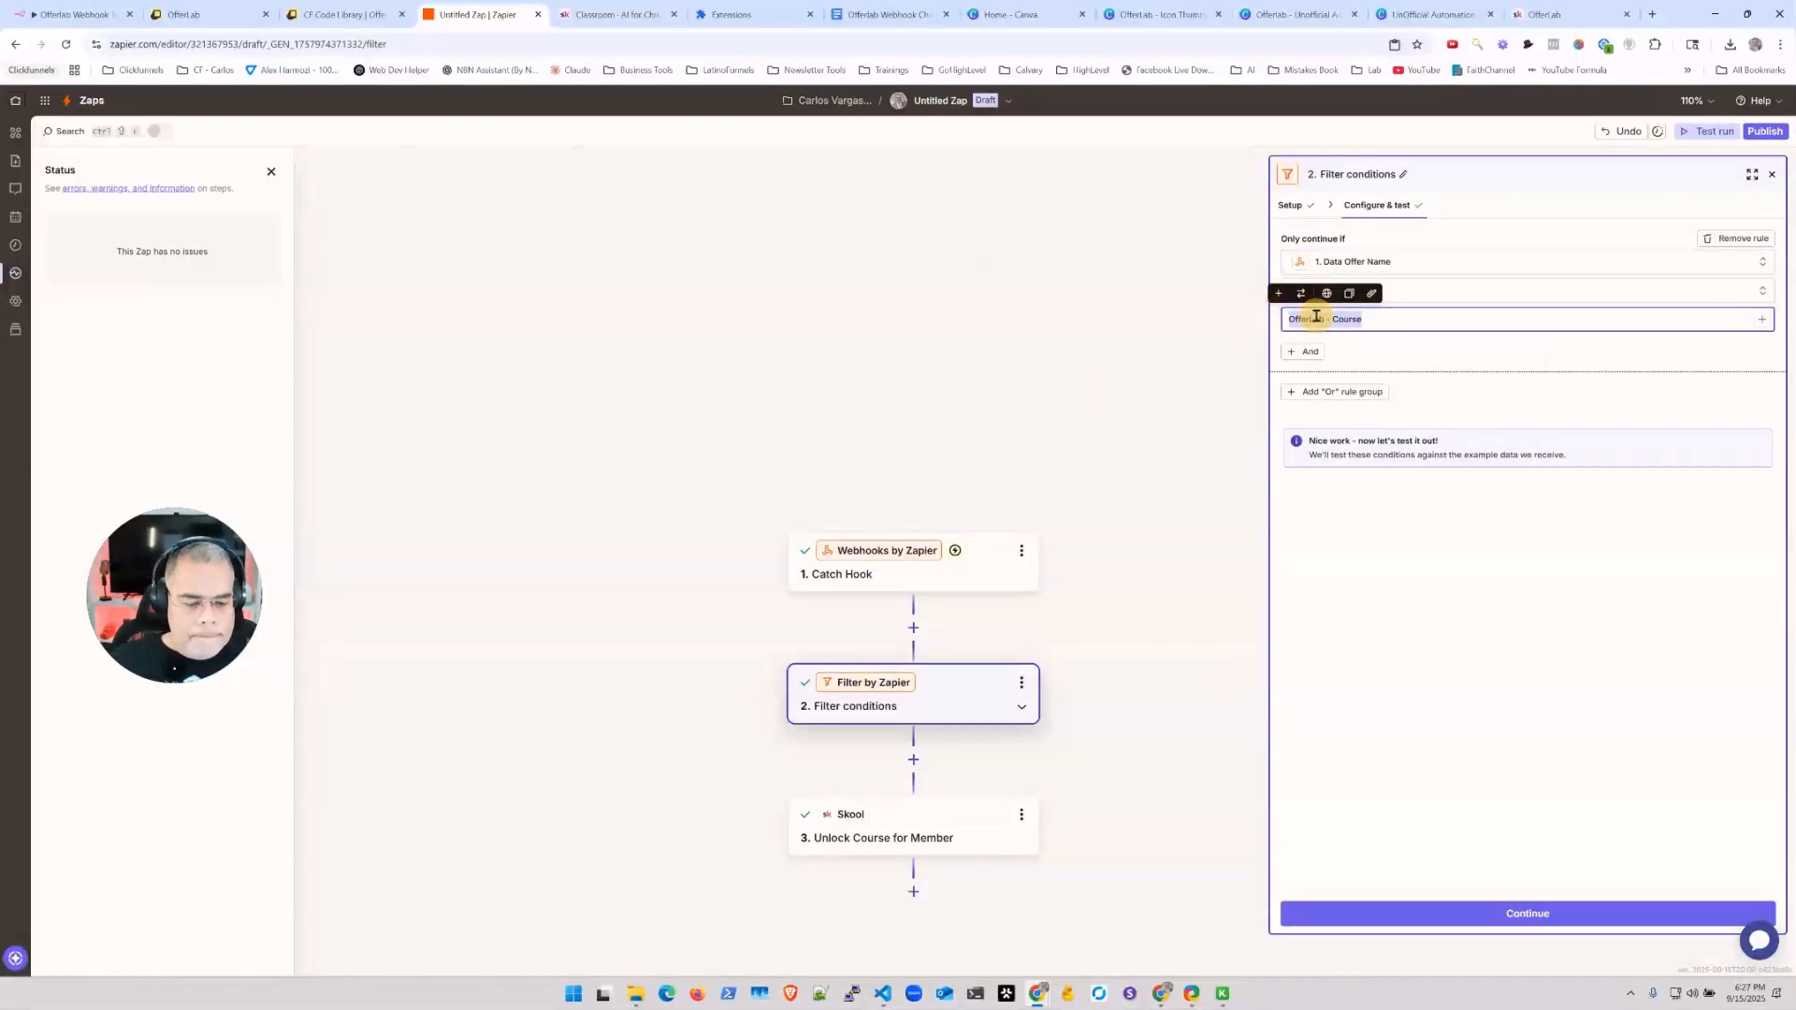
click(1497, 913)
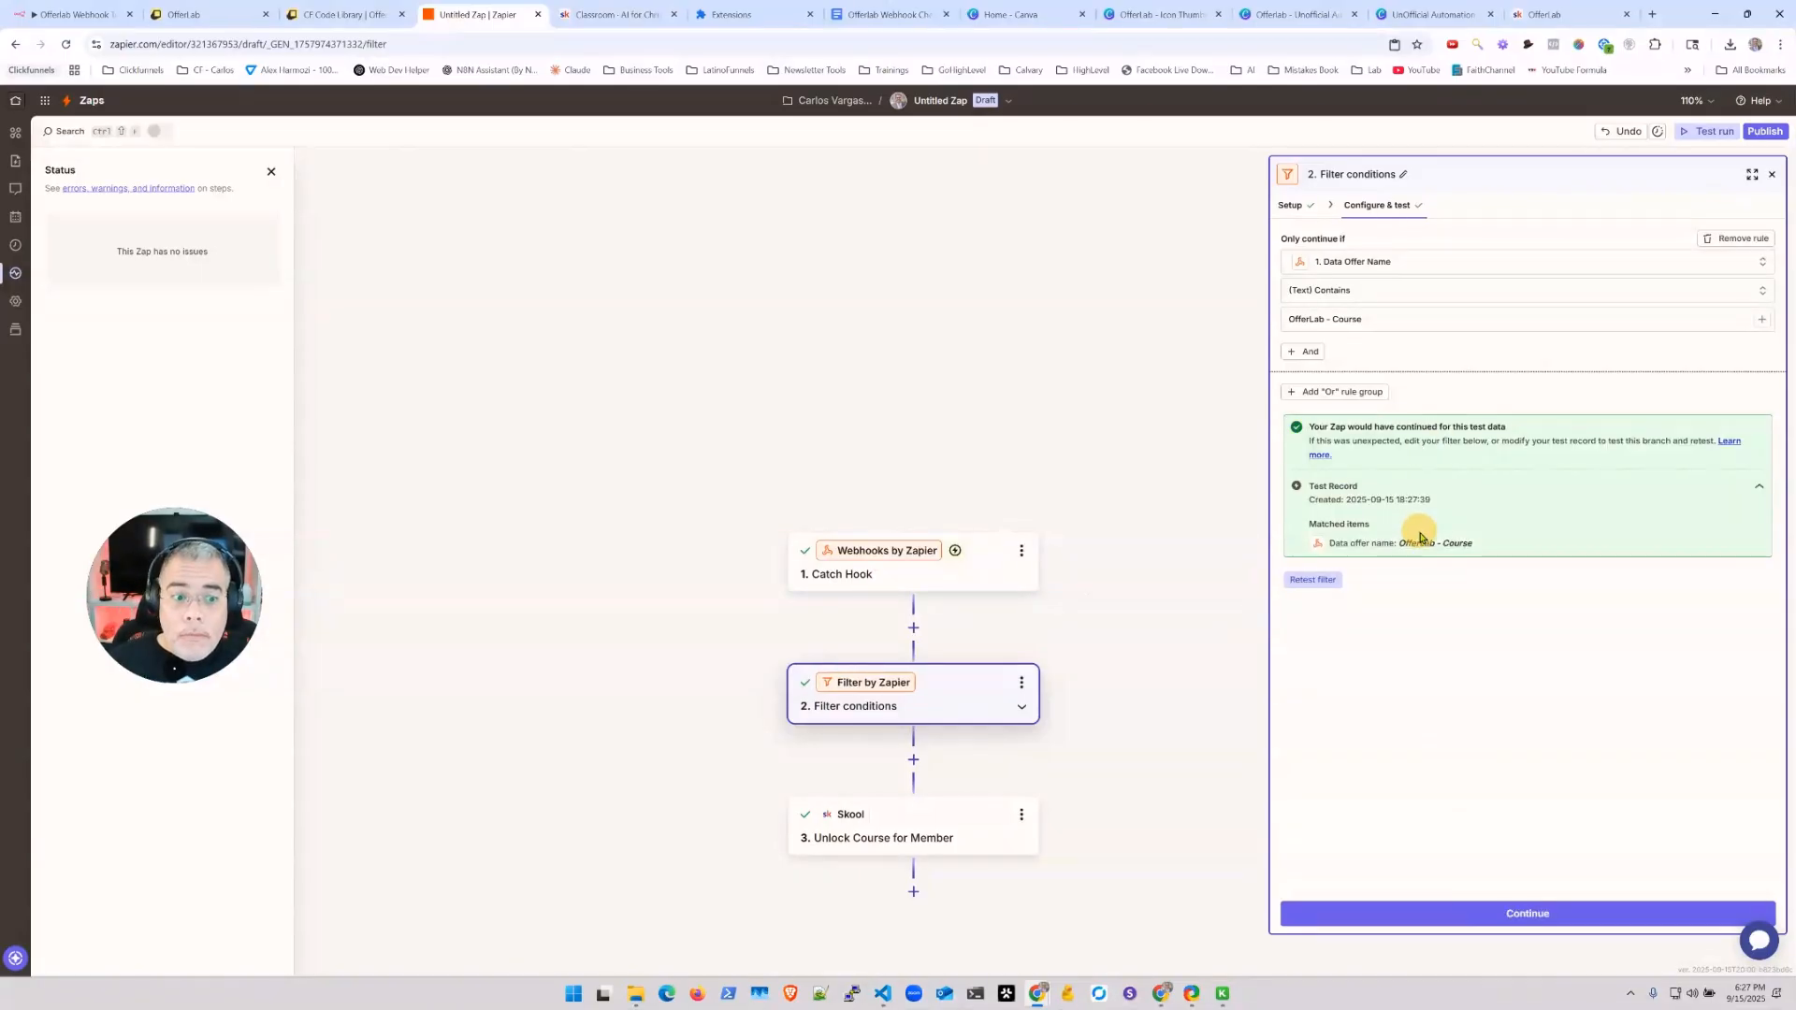
Step: Replace the fixed Skool email with the webhook's Data Customer Email and retest the course send
click(927, 828)
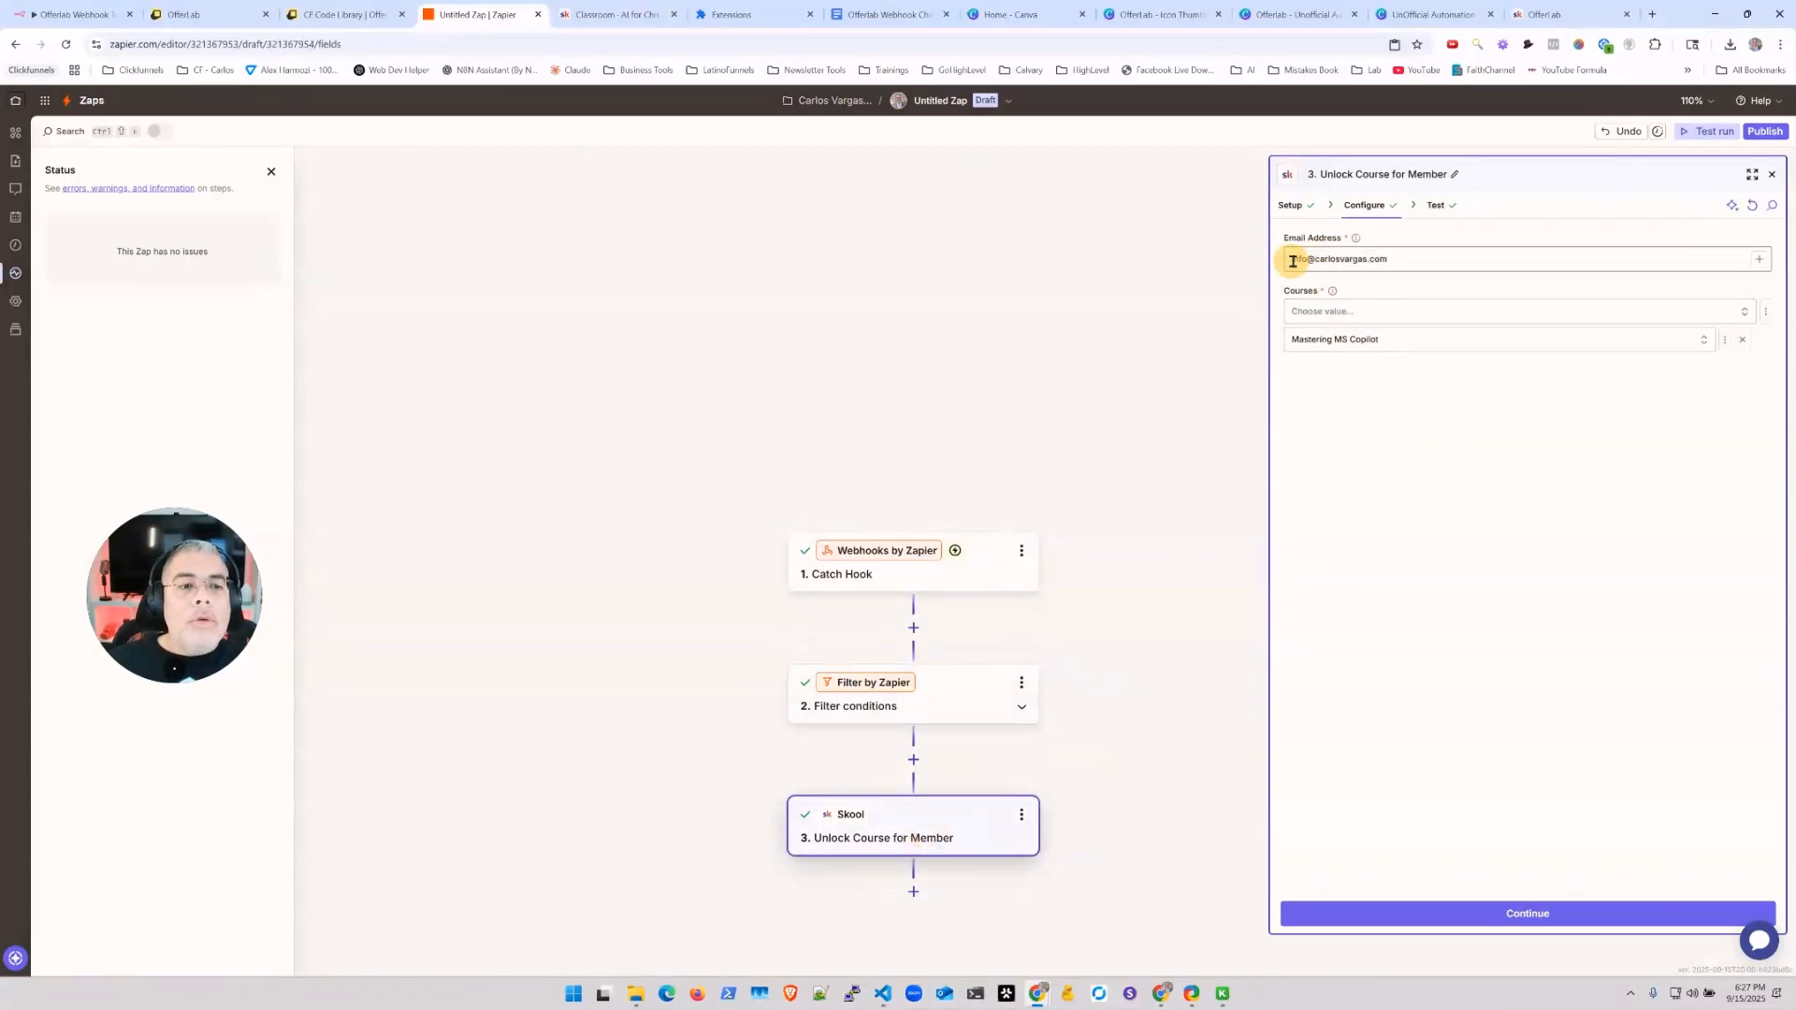
drag(1408, 254, 1292, 257)
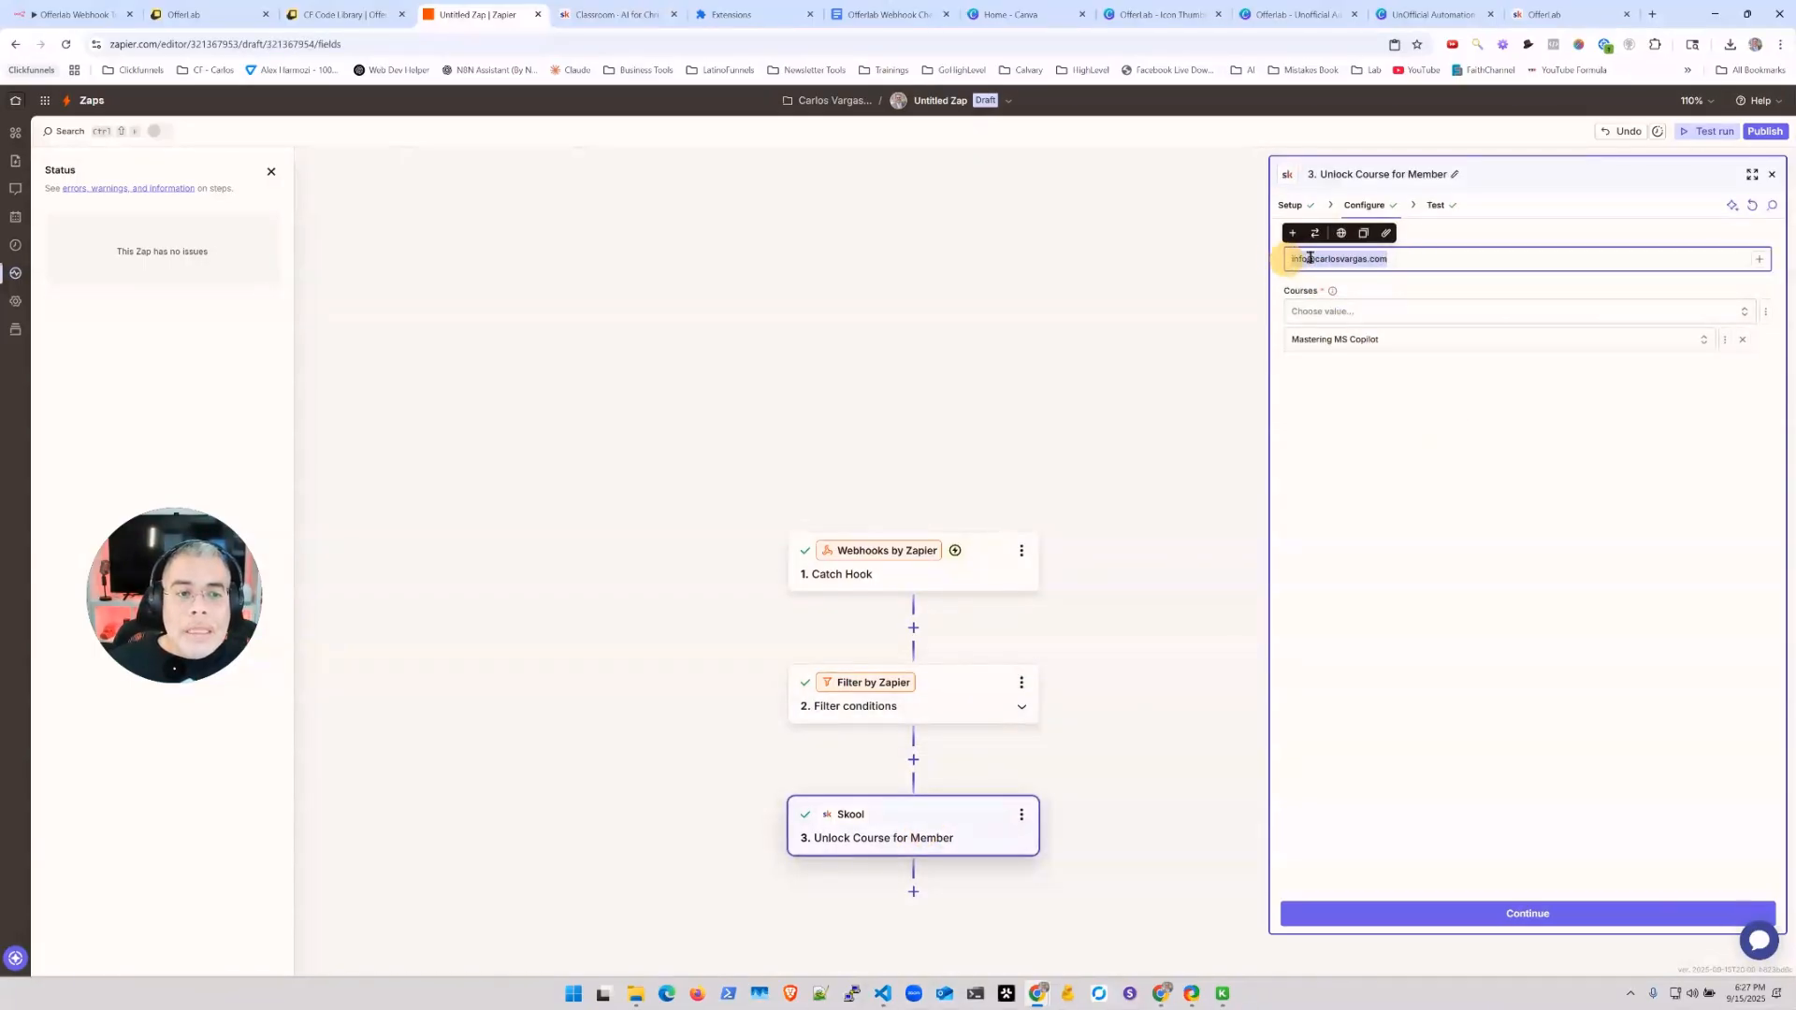
key(BackSpace)
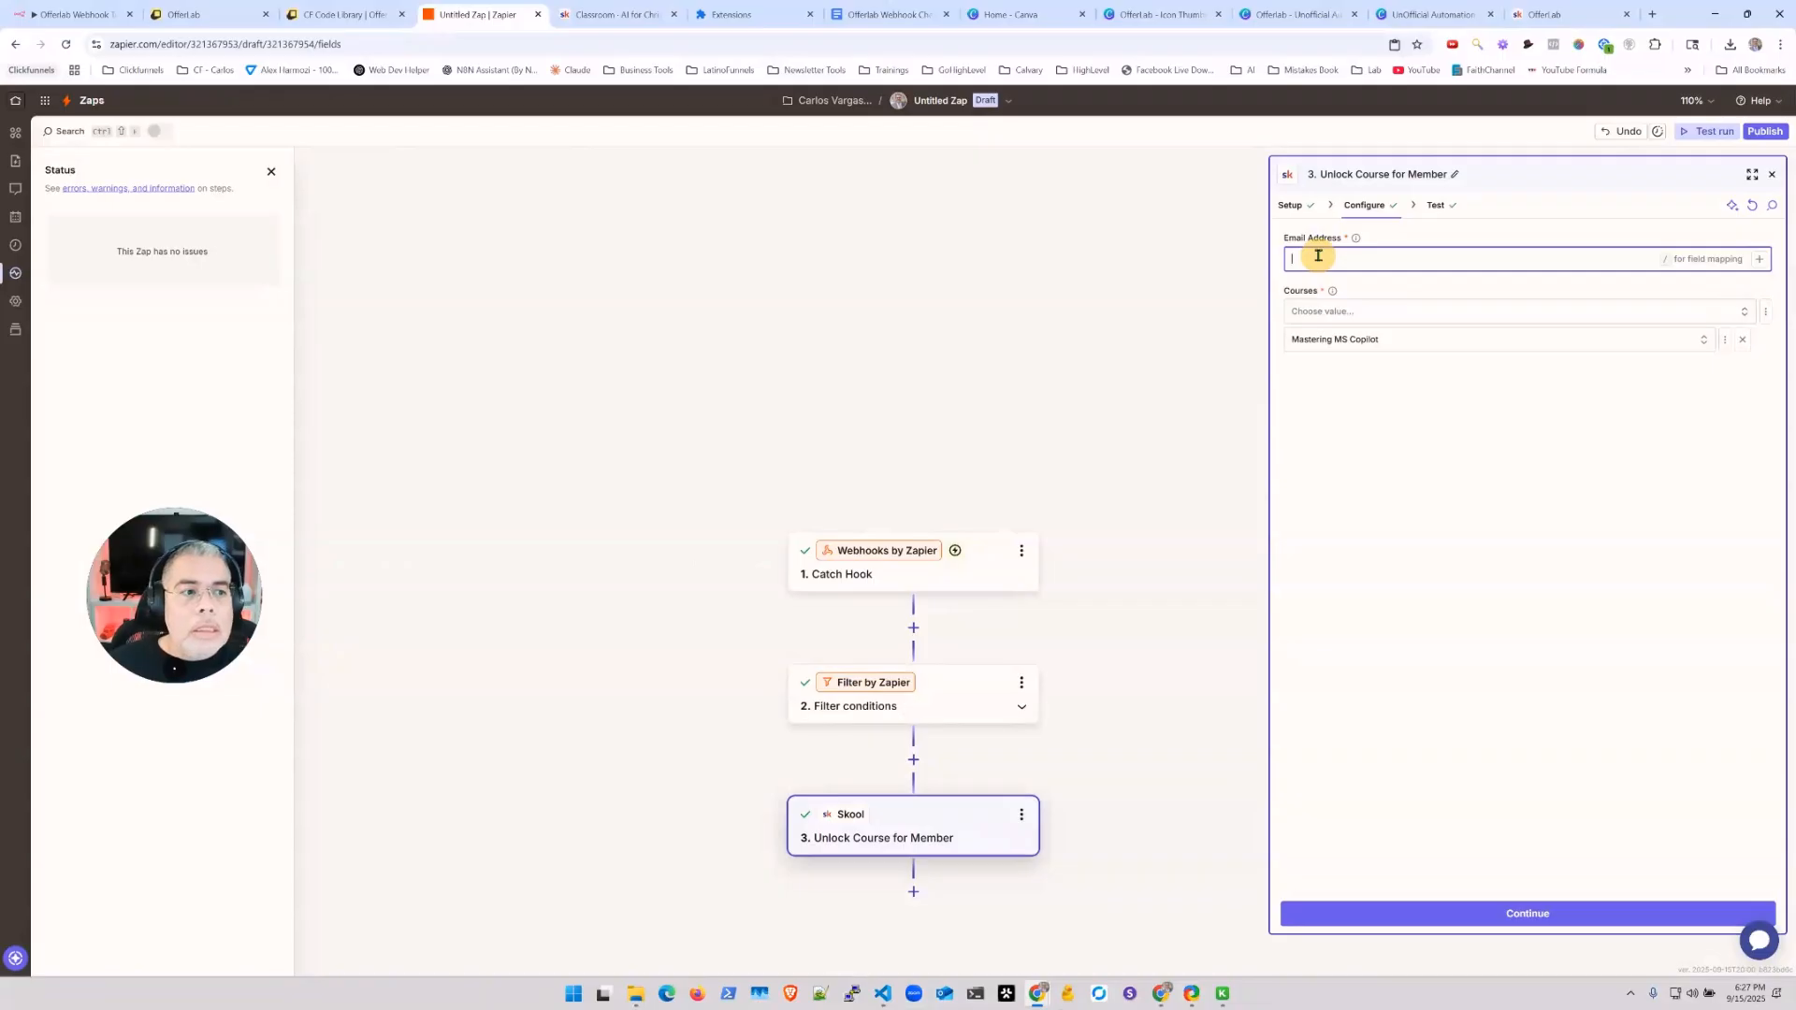
click(1760, 261)
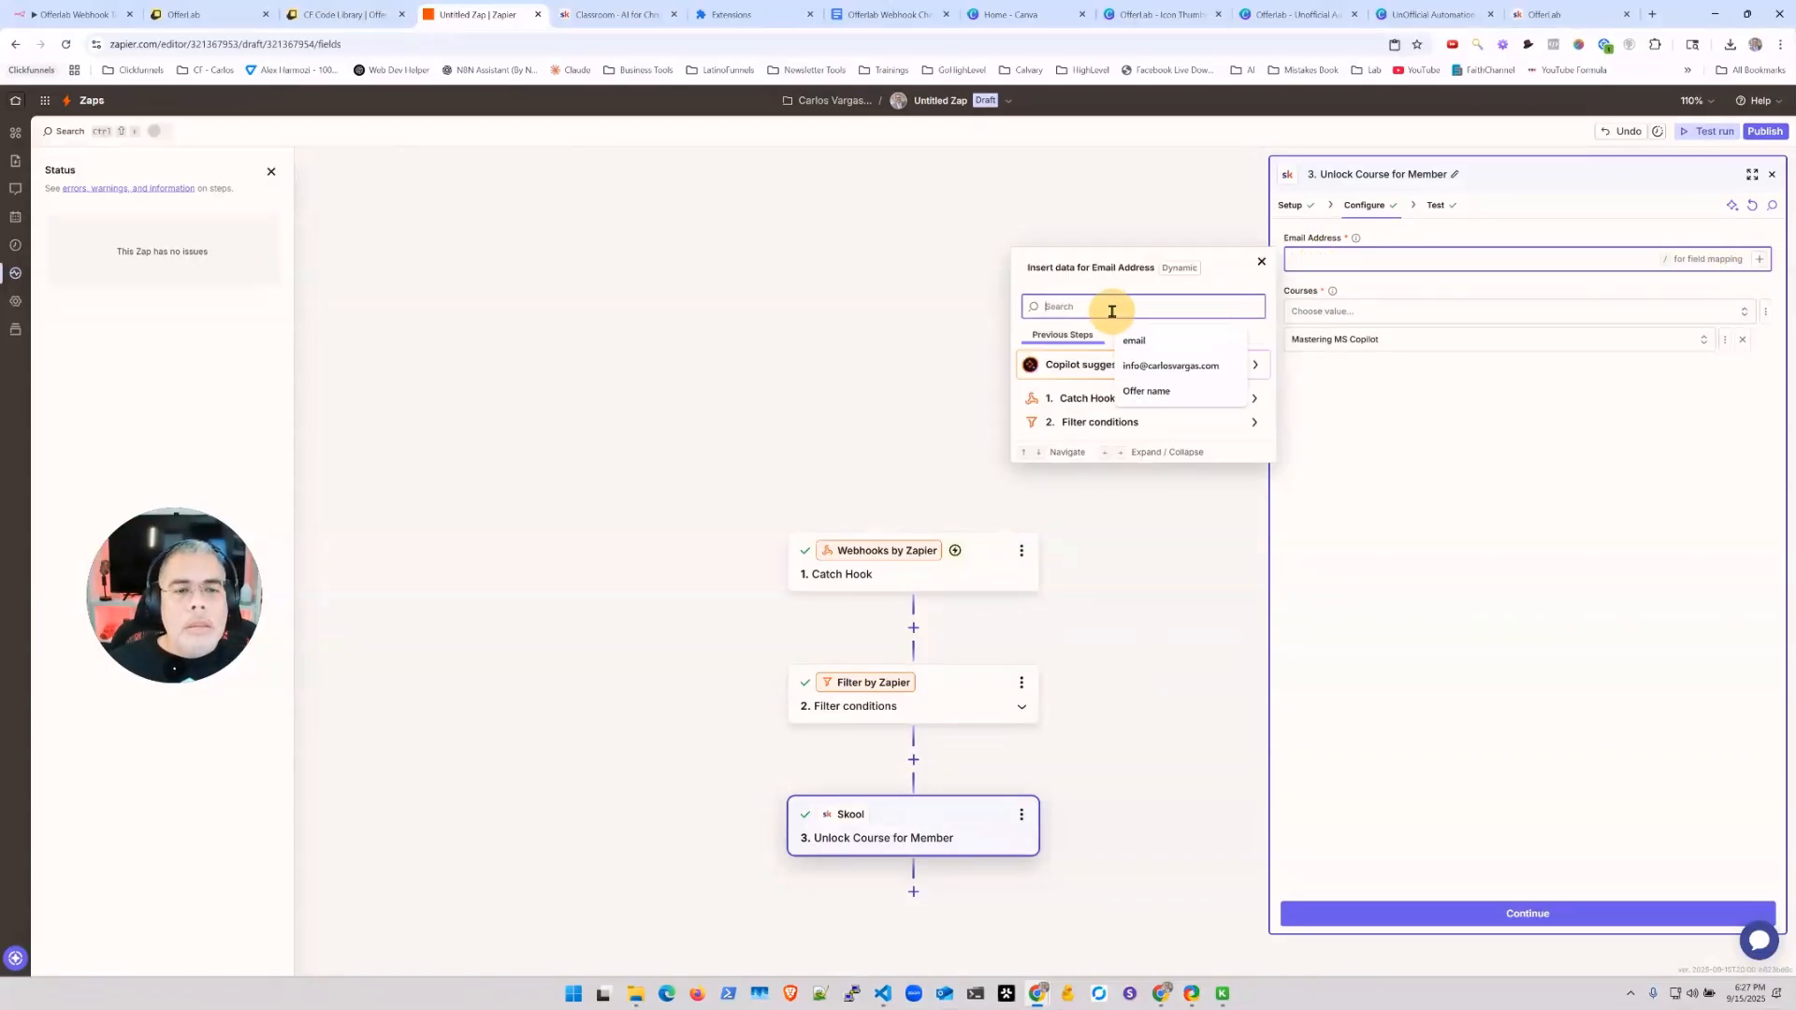
text(email)
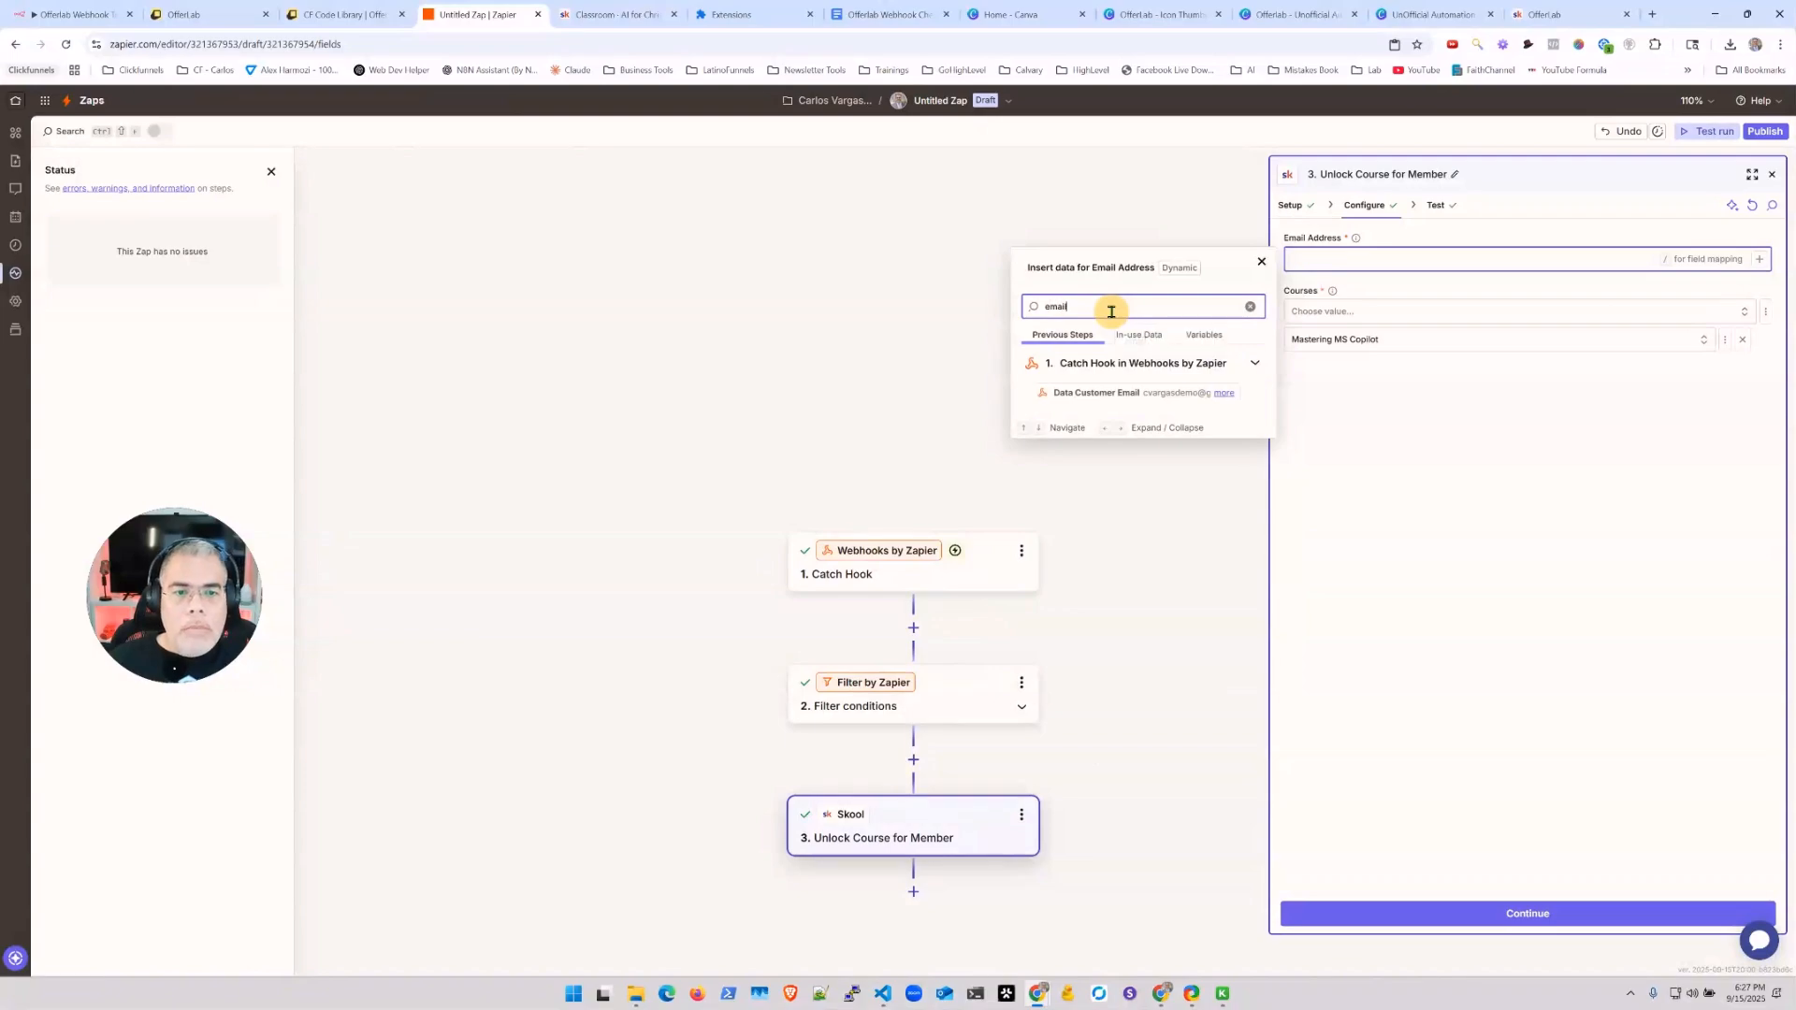
click(1114, 399)
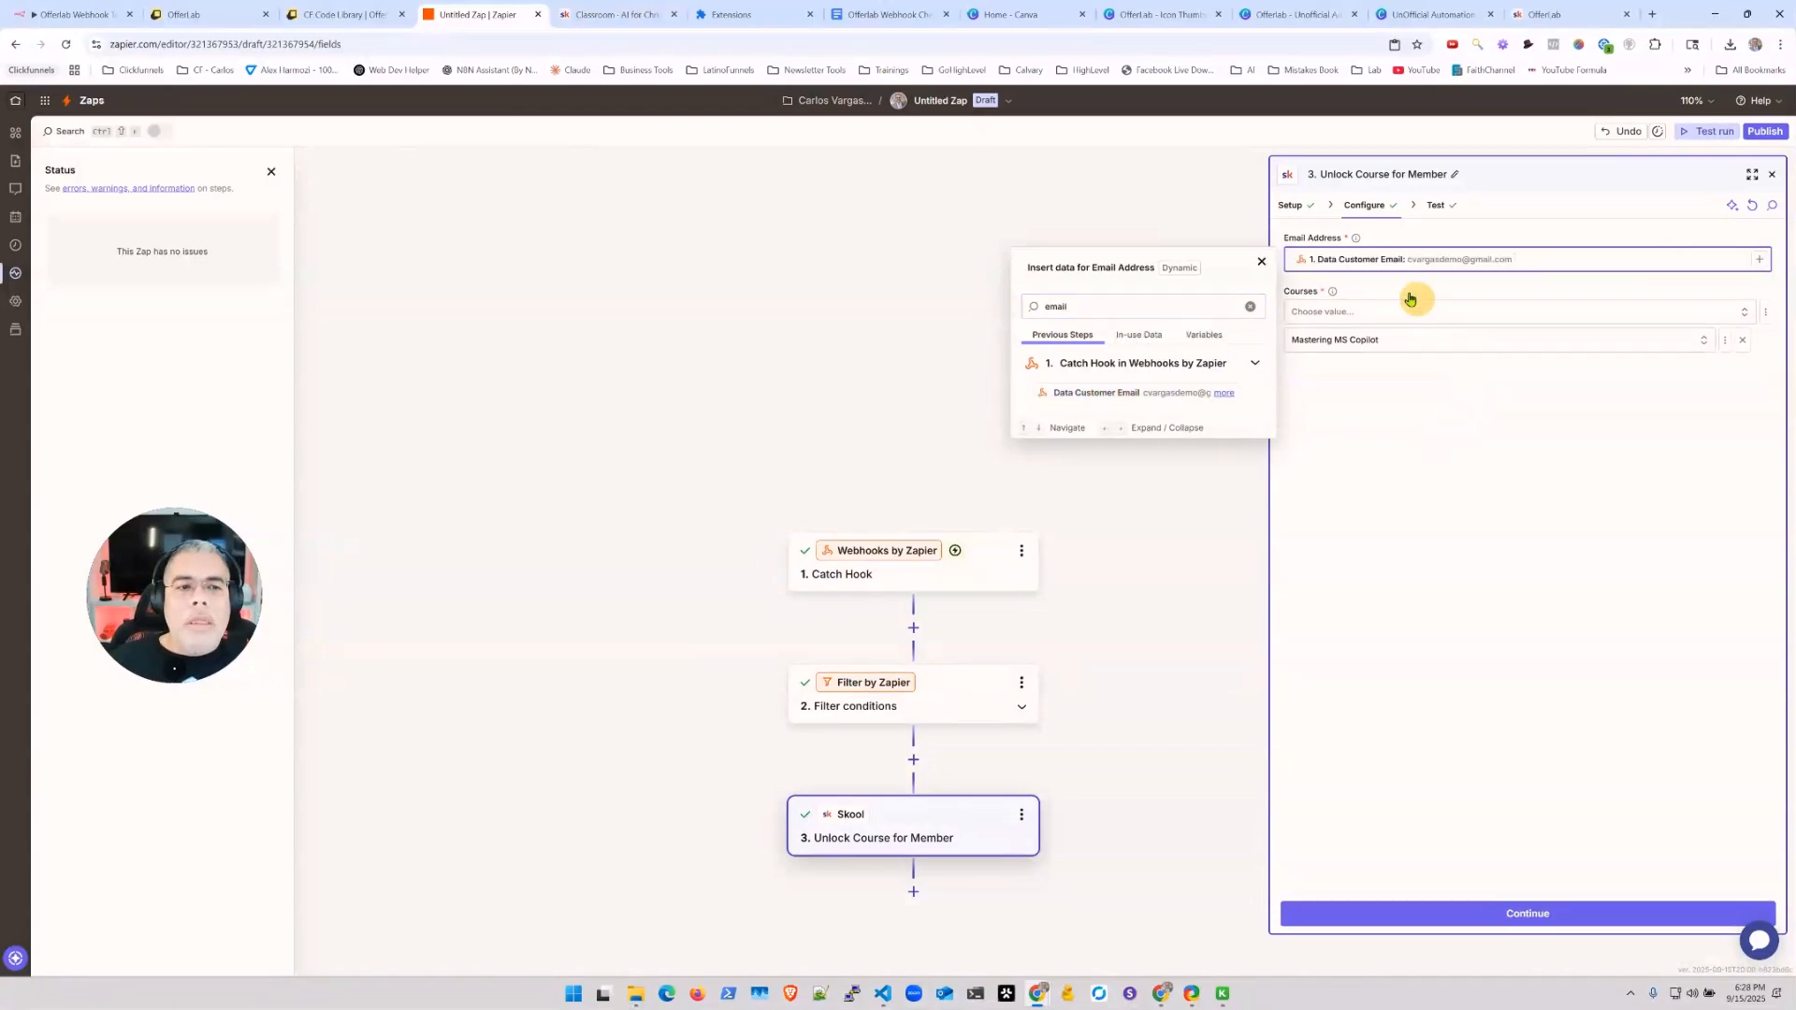
click(1481, 451)
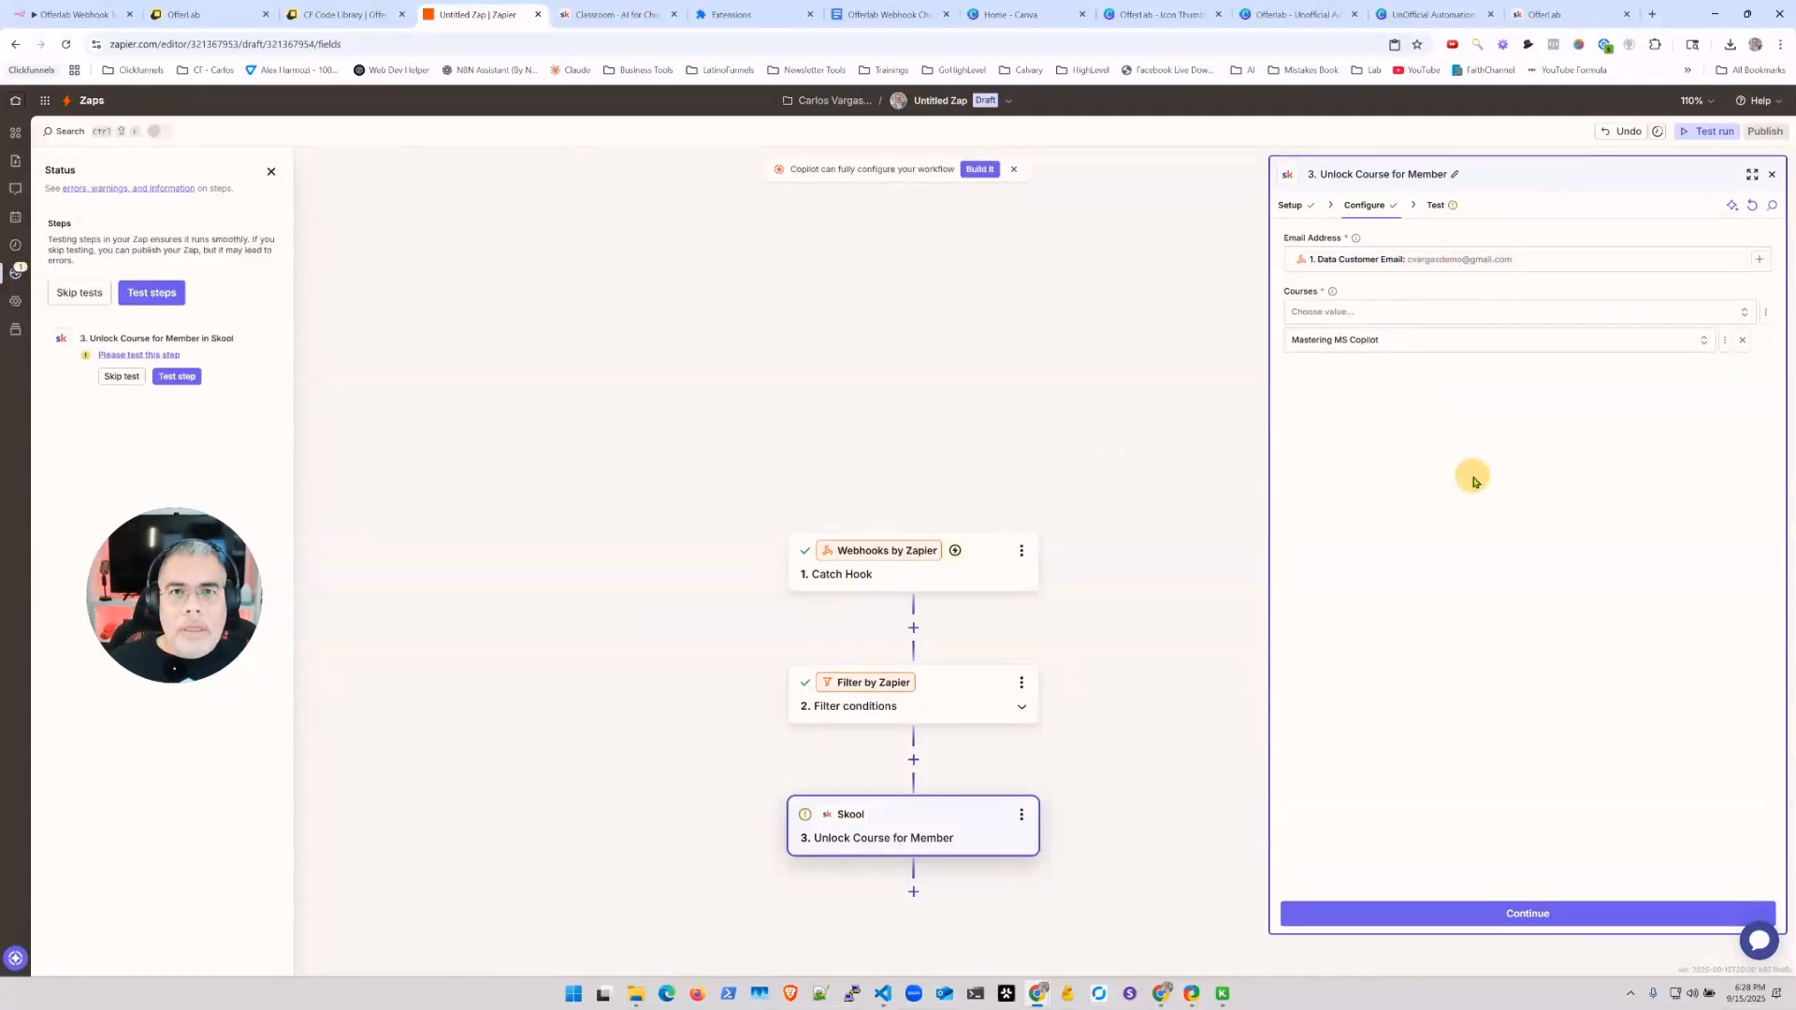
click(1504, 914)
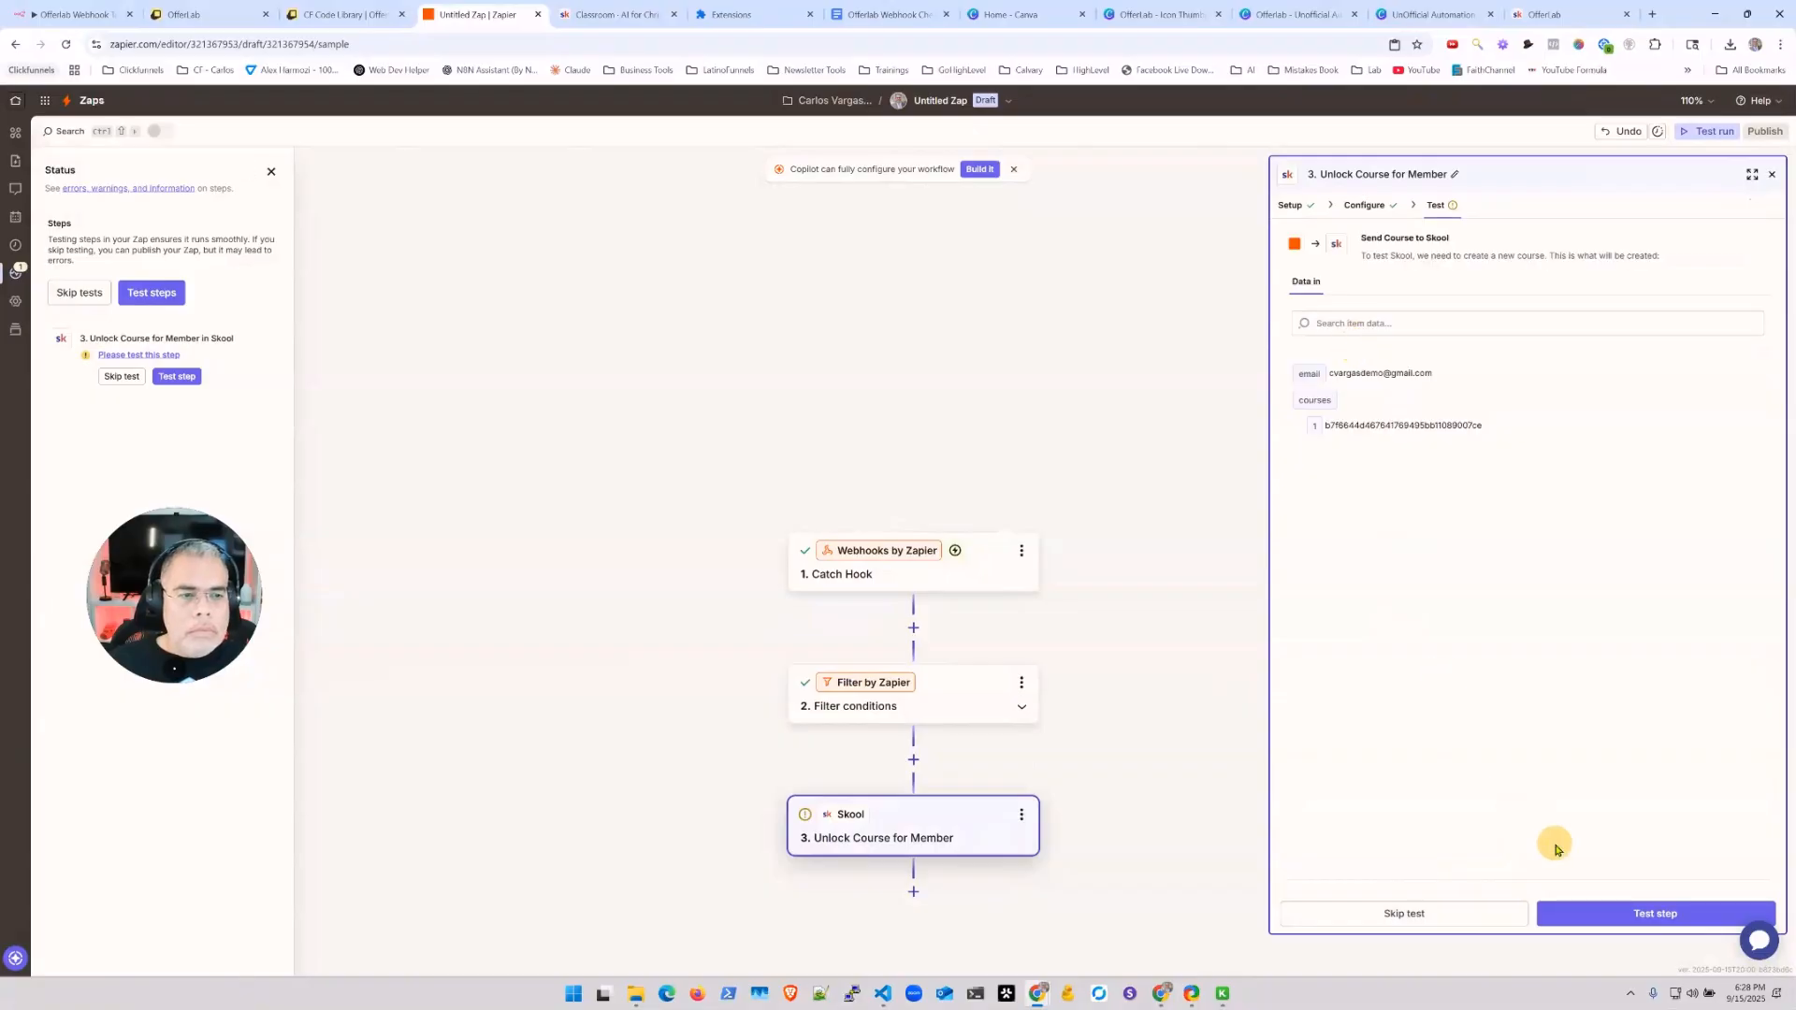
click(1575, 919)
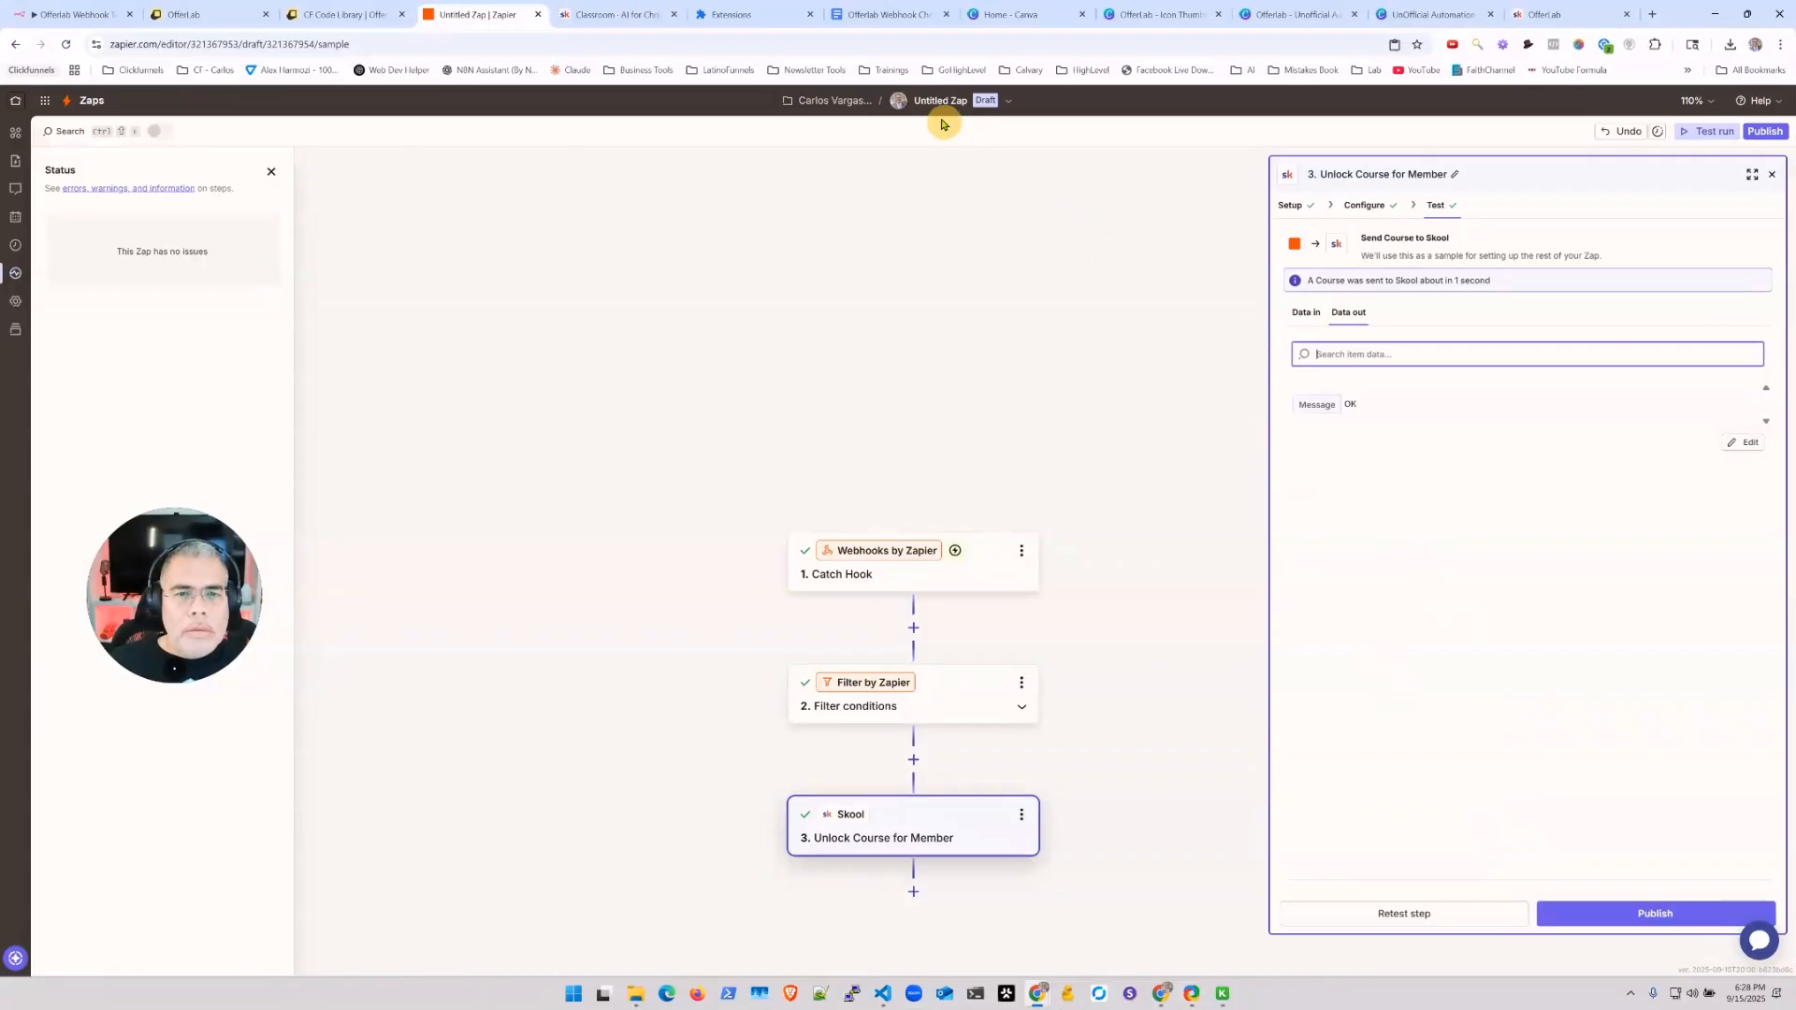
Step: Retitle the zap 'Offer Lab To Skool - Demo' and publish it live
click(1005, 101)
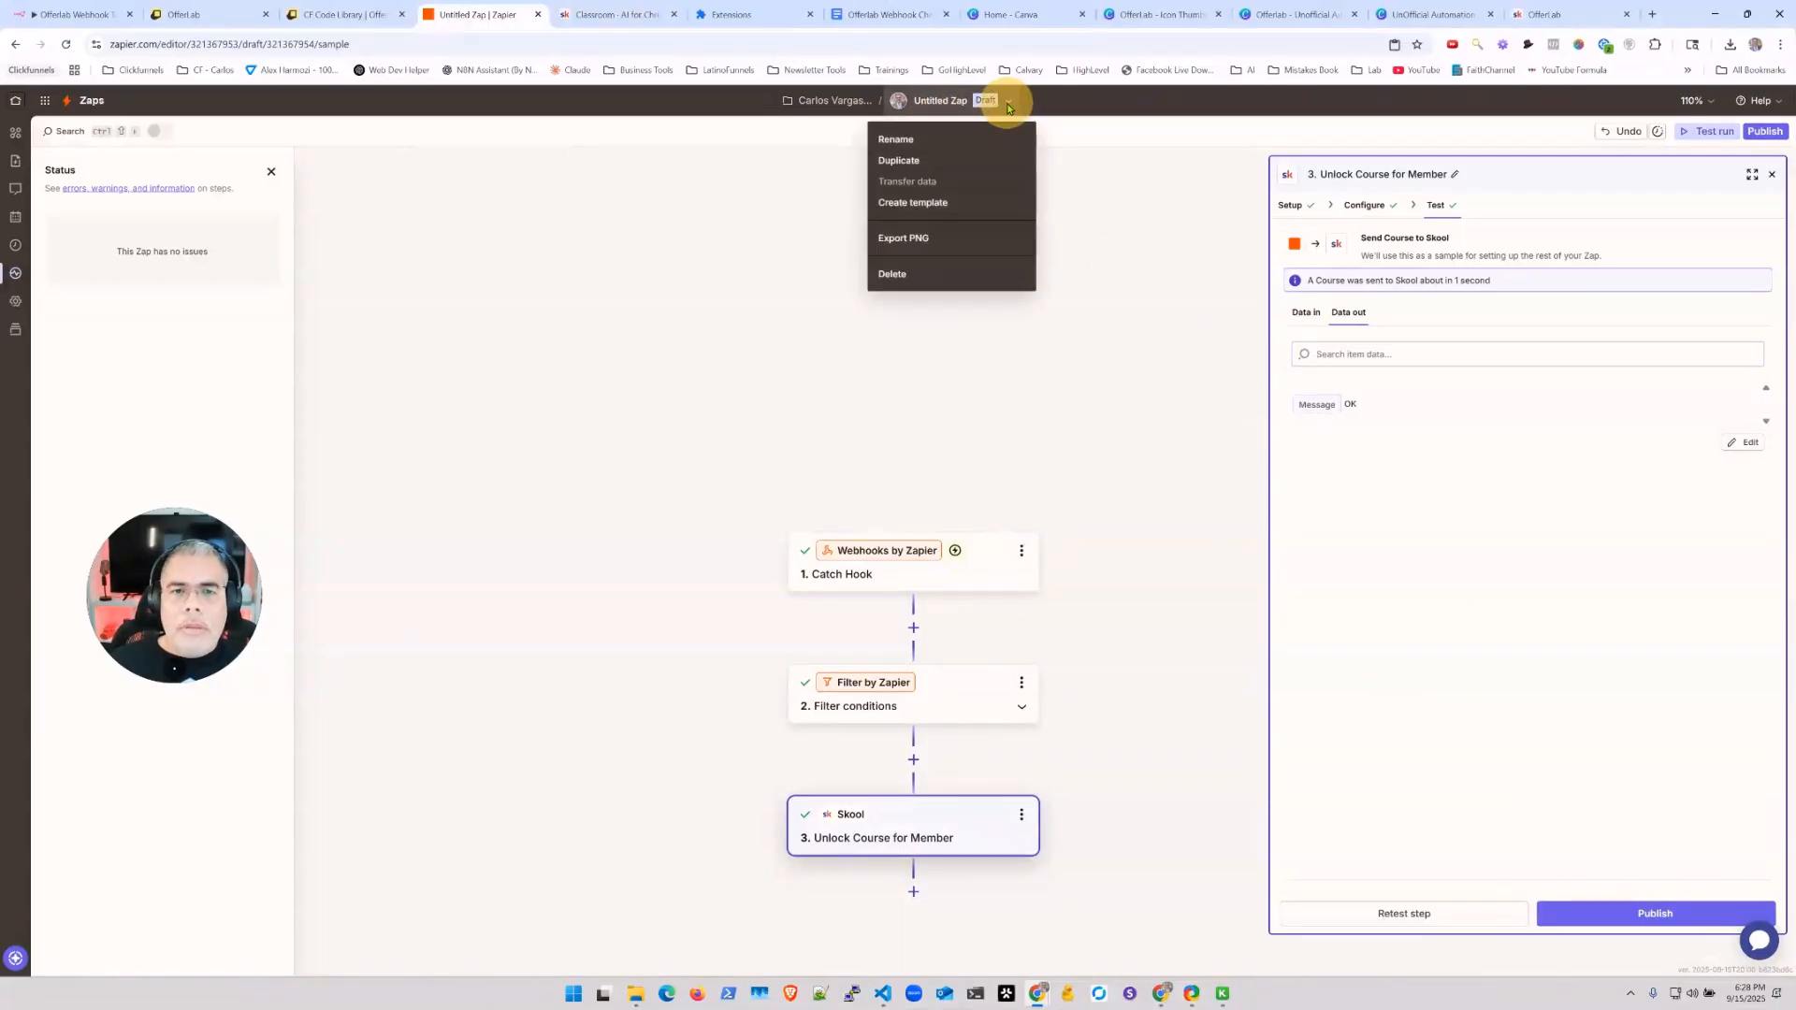
click(910, 143)
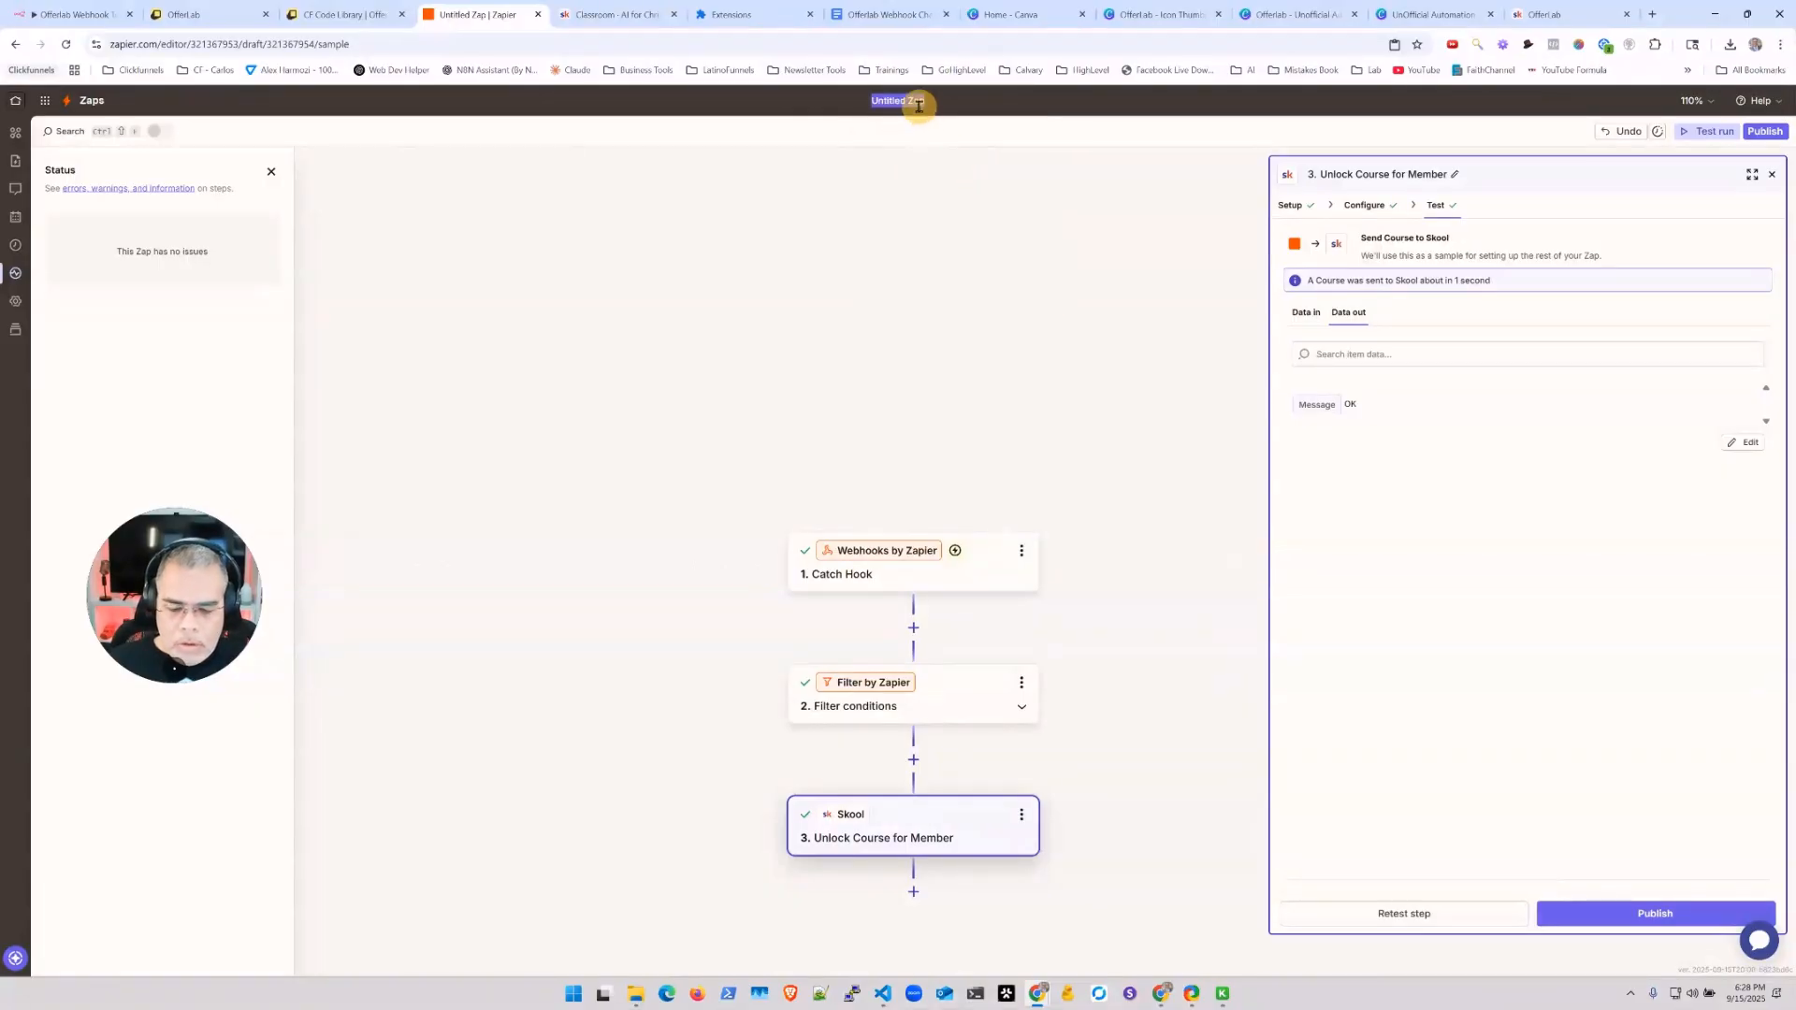
text(Offer)
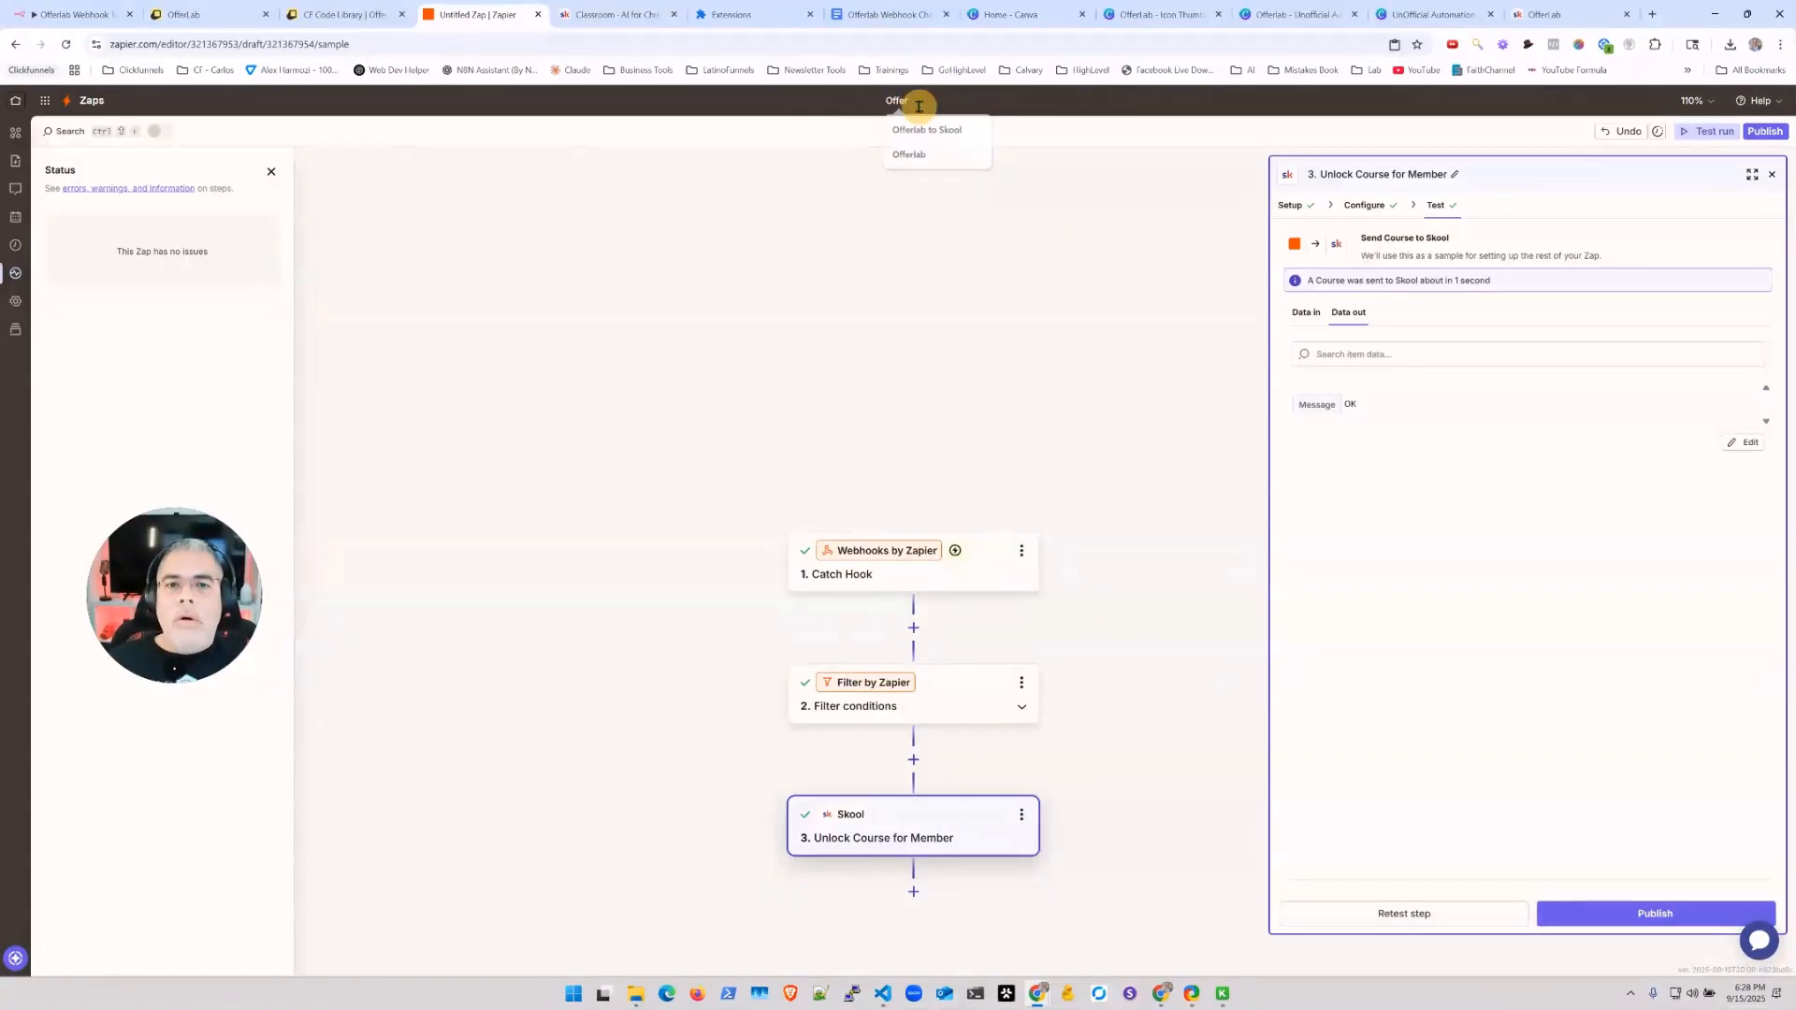
text( Lab To Skool)
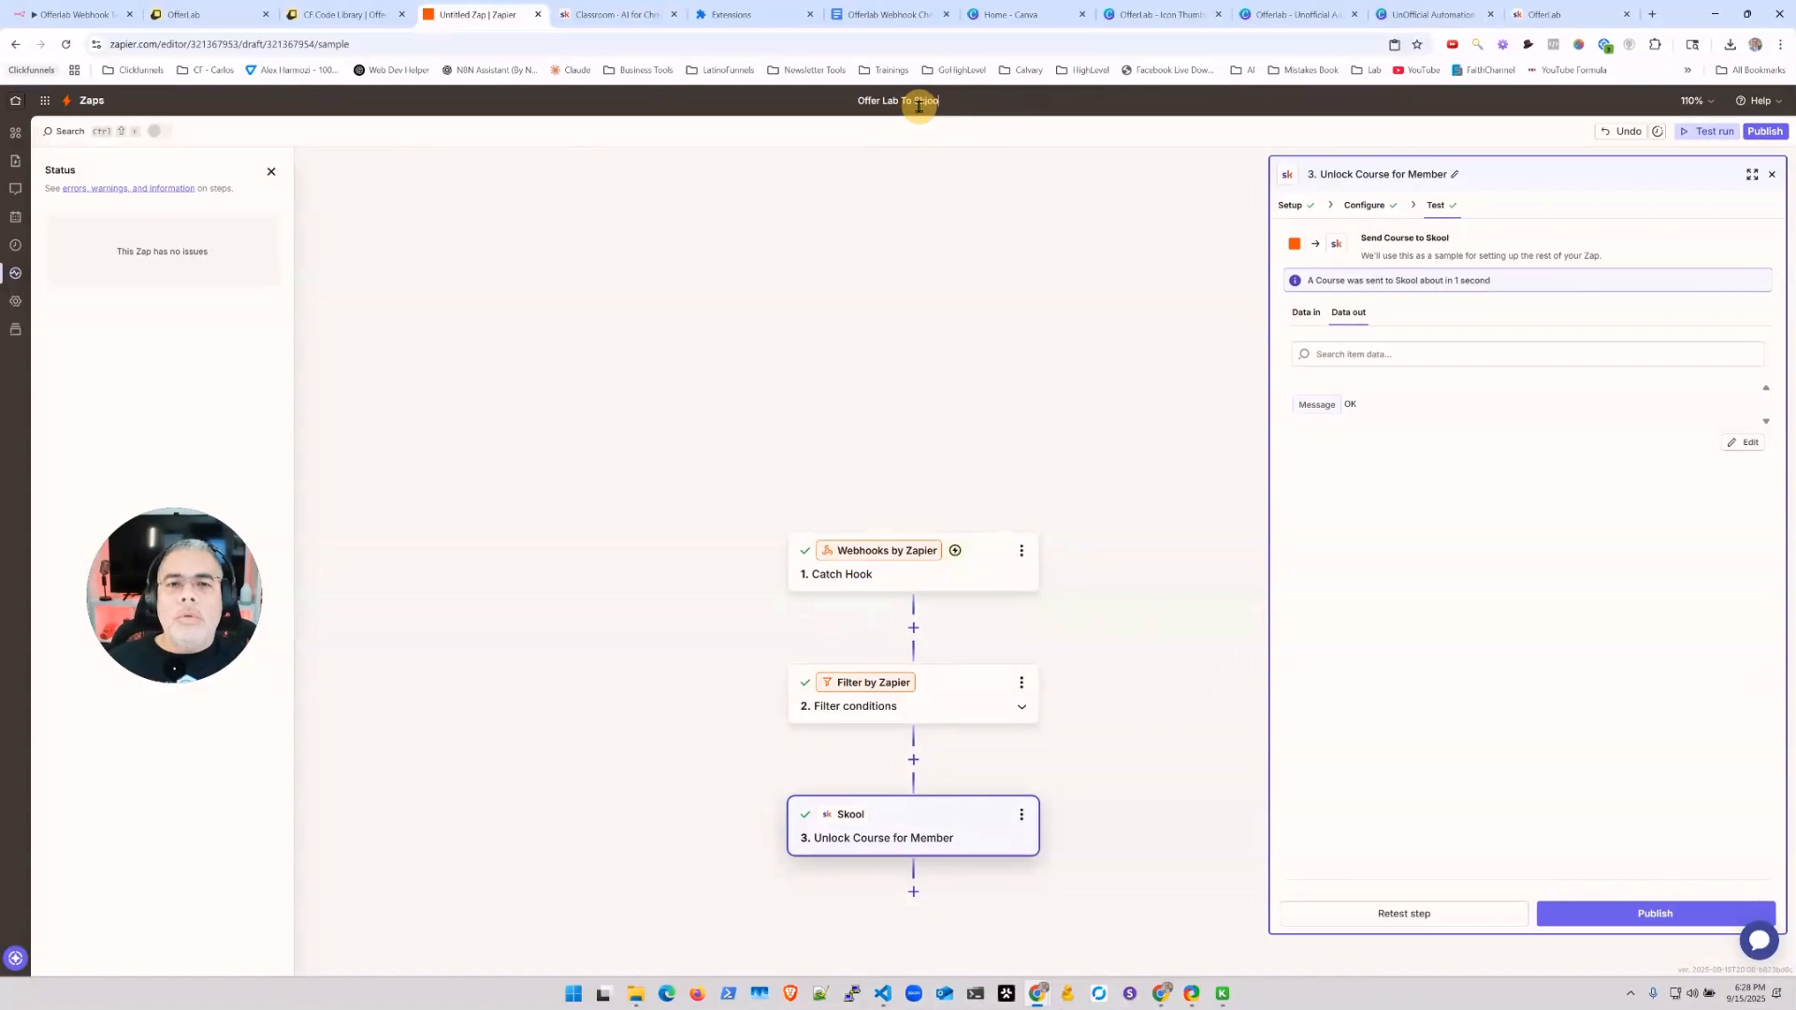
text( - MS)
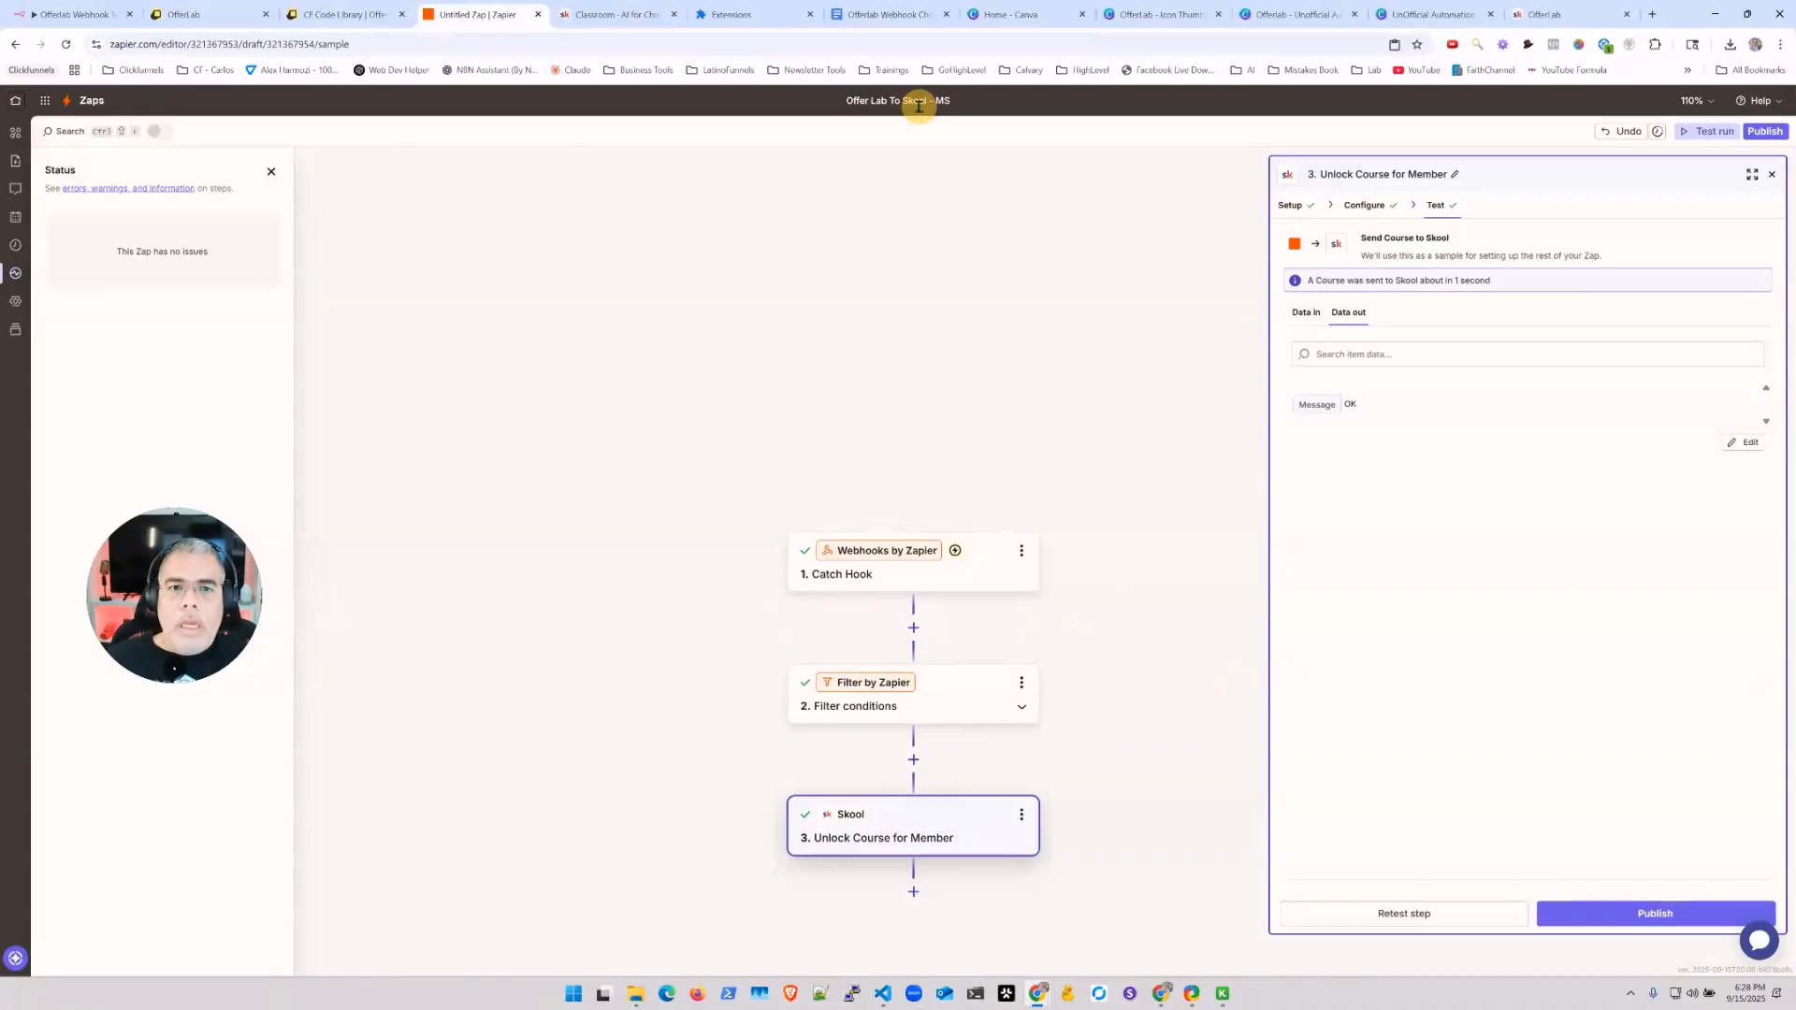
key(BackSpace)
key(BackSpace)
text(Demo)
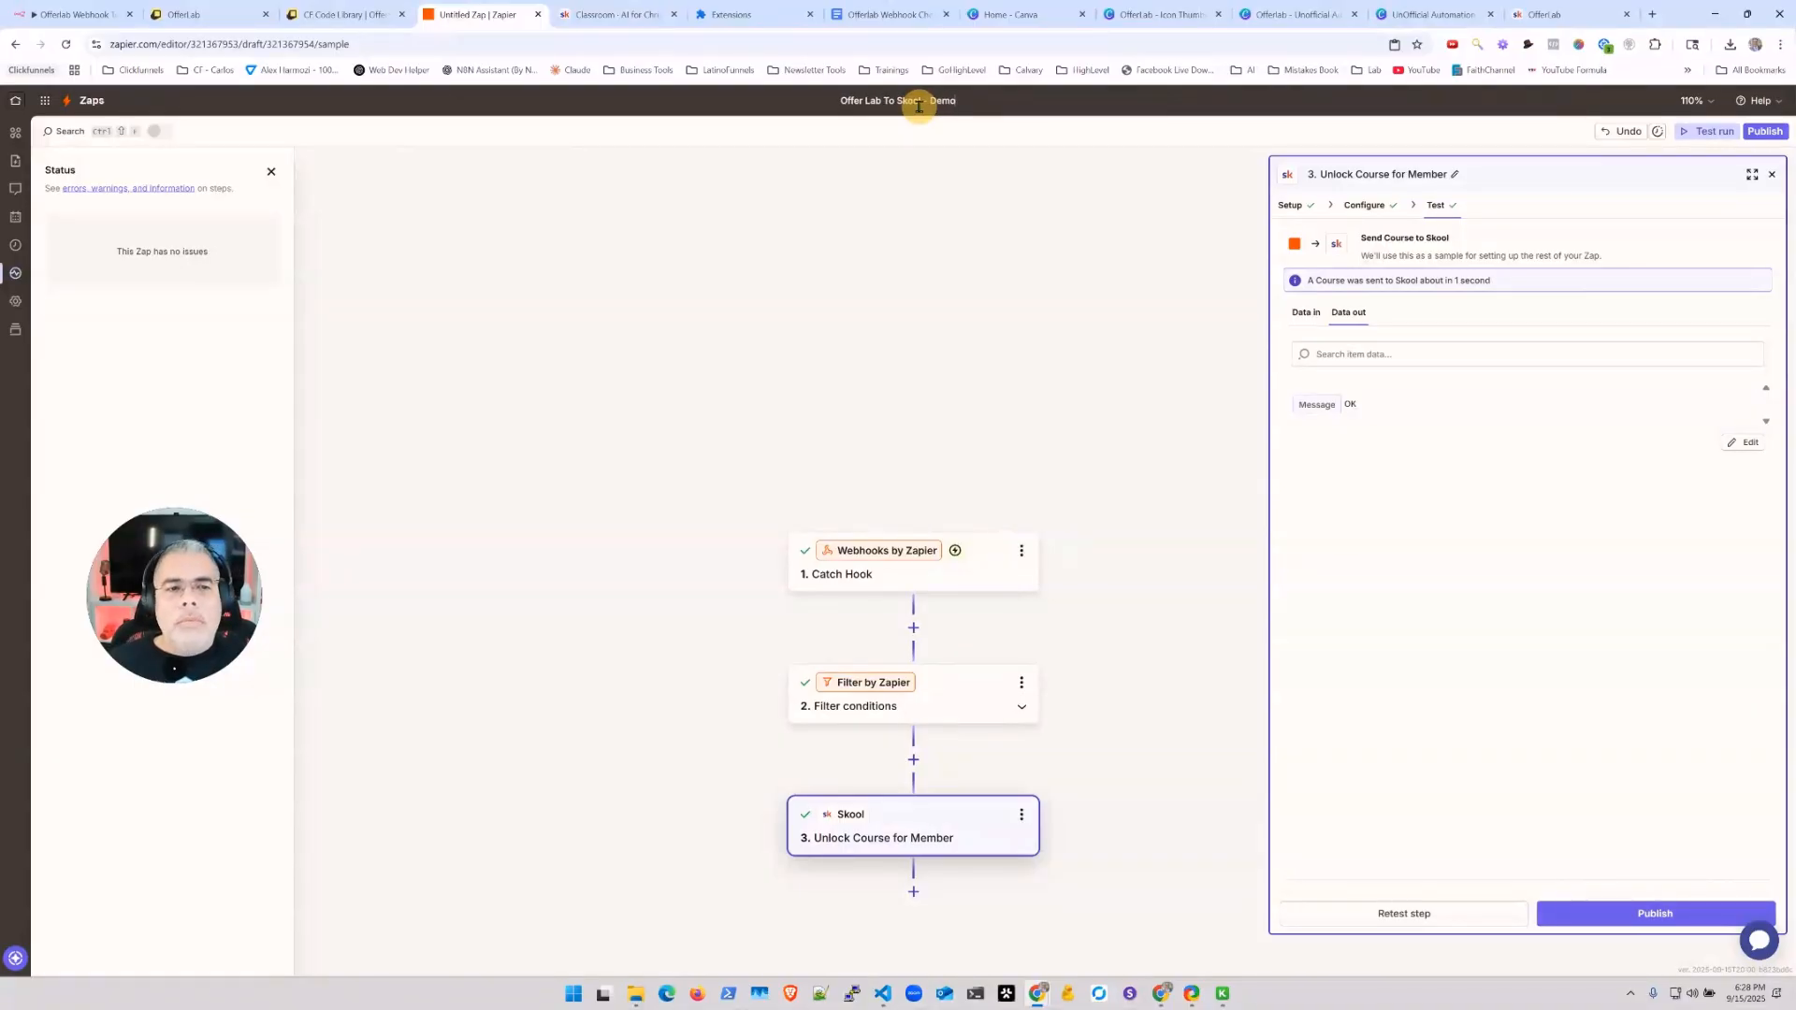
click(1637, 921)
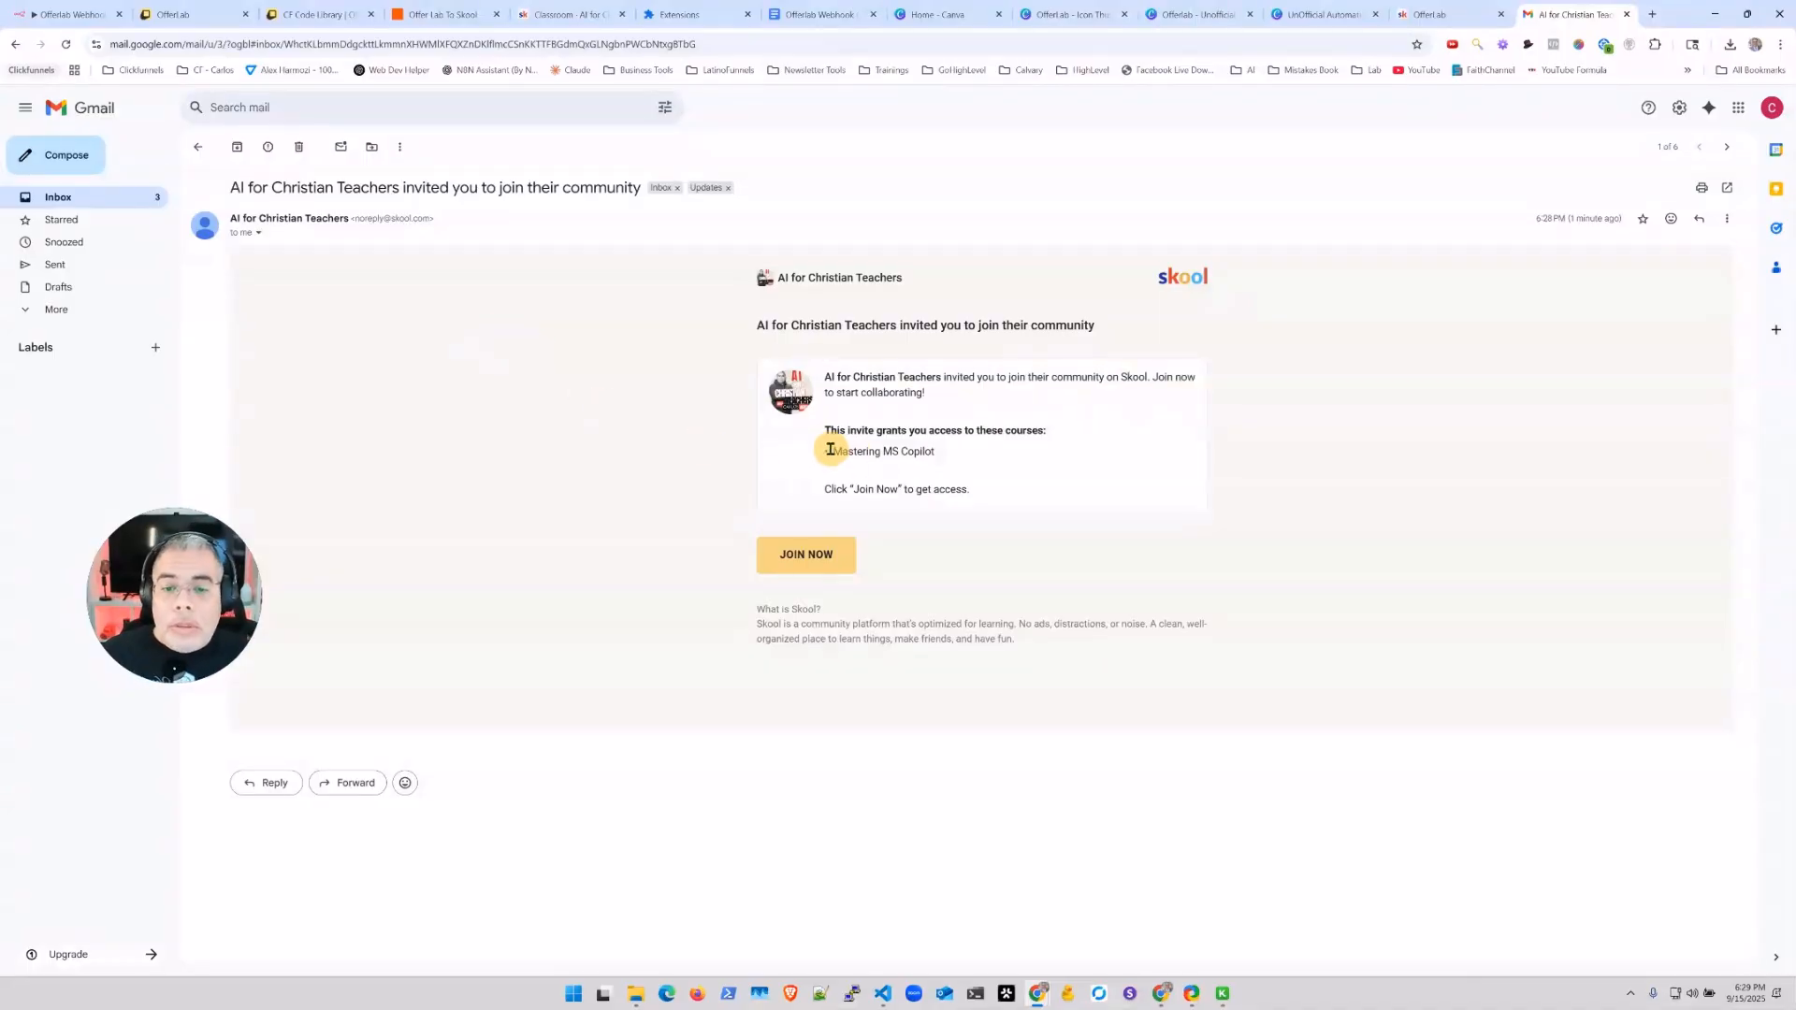
drag(832, 451, 938, 454)
click(698, 456)
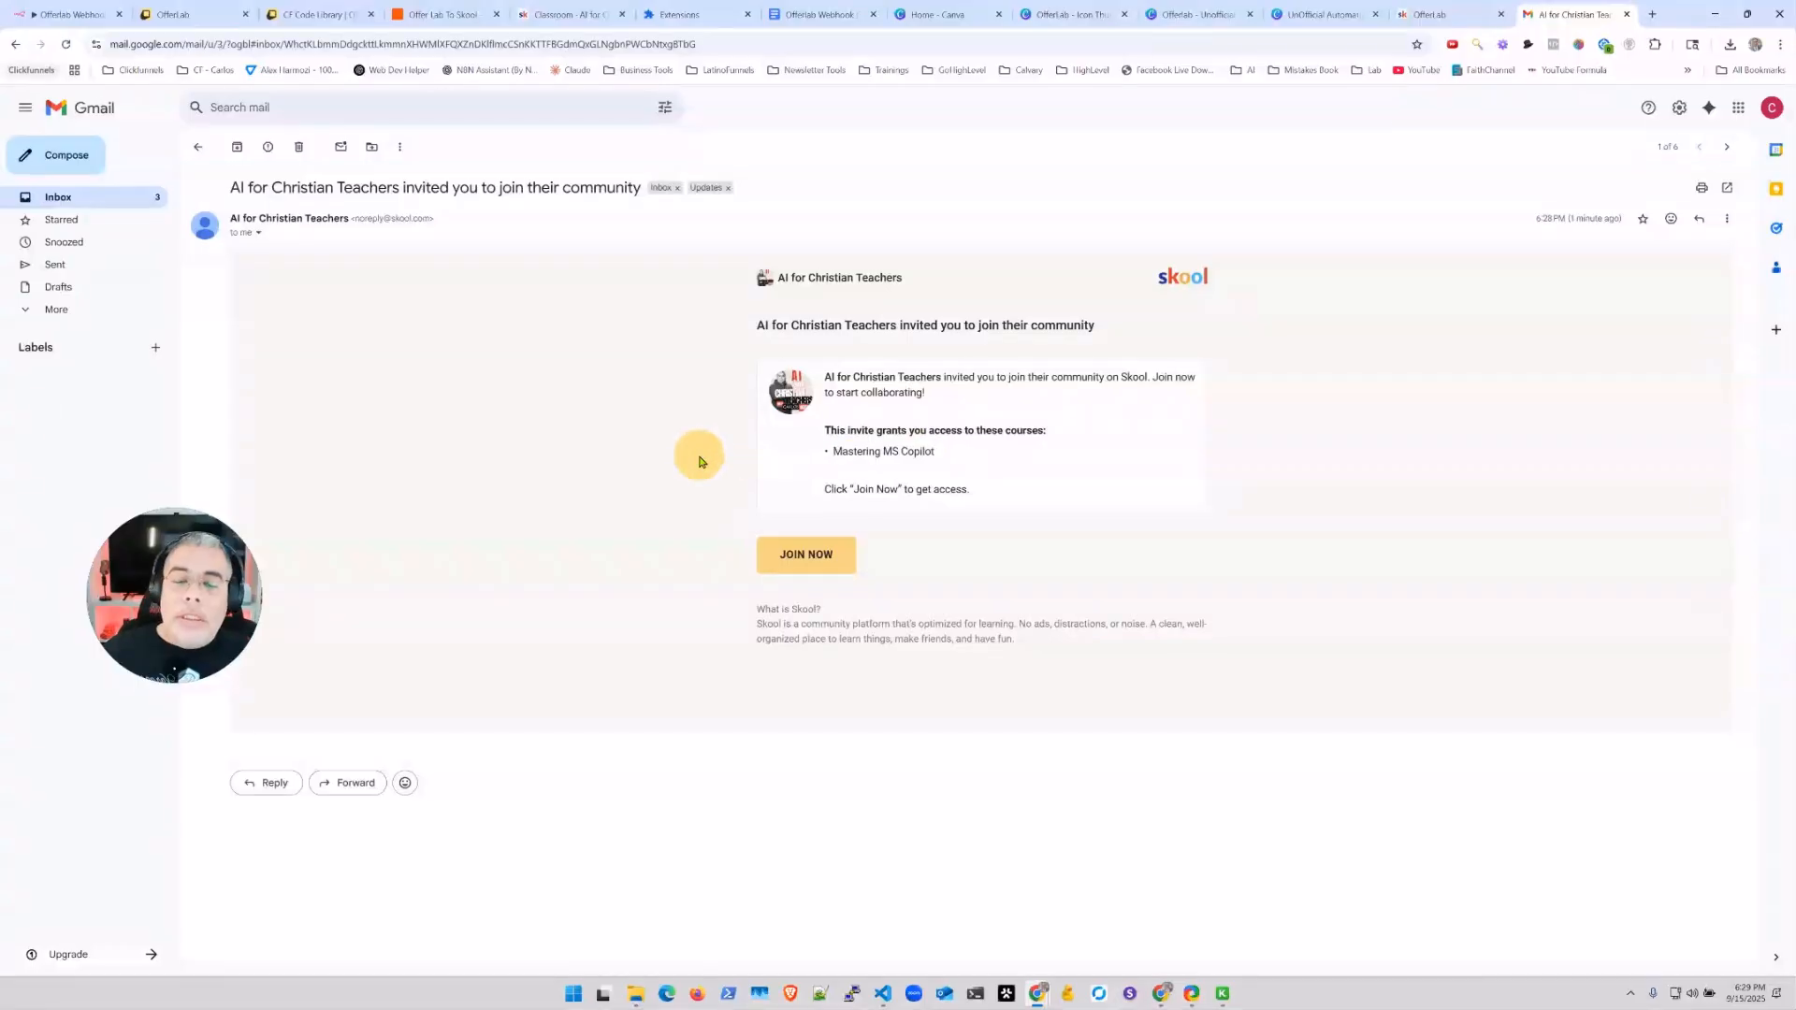